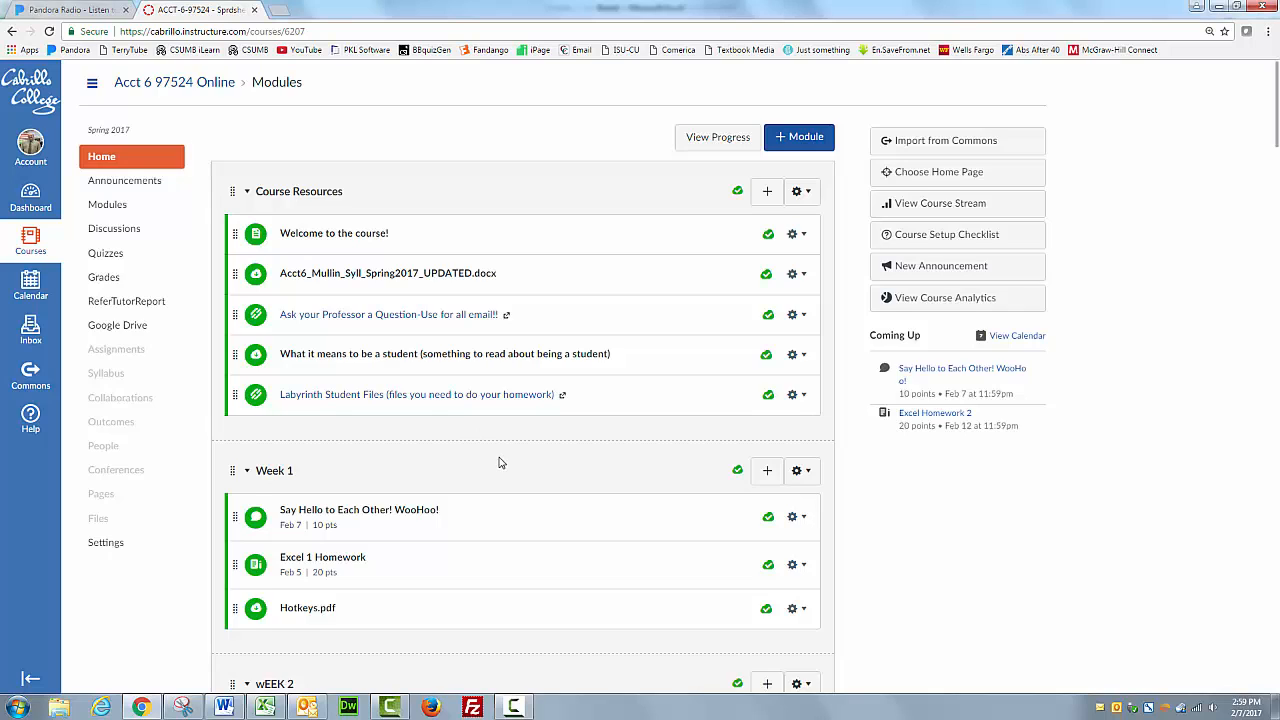
Open the Project 1 - Amortization Schedule assignment from the course modules and highlight its YouTube video address.
scroll(501, 462, down, 4)
scroll(501, 462, down, 1)
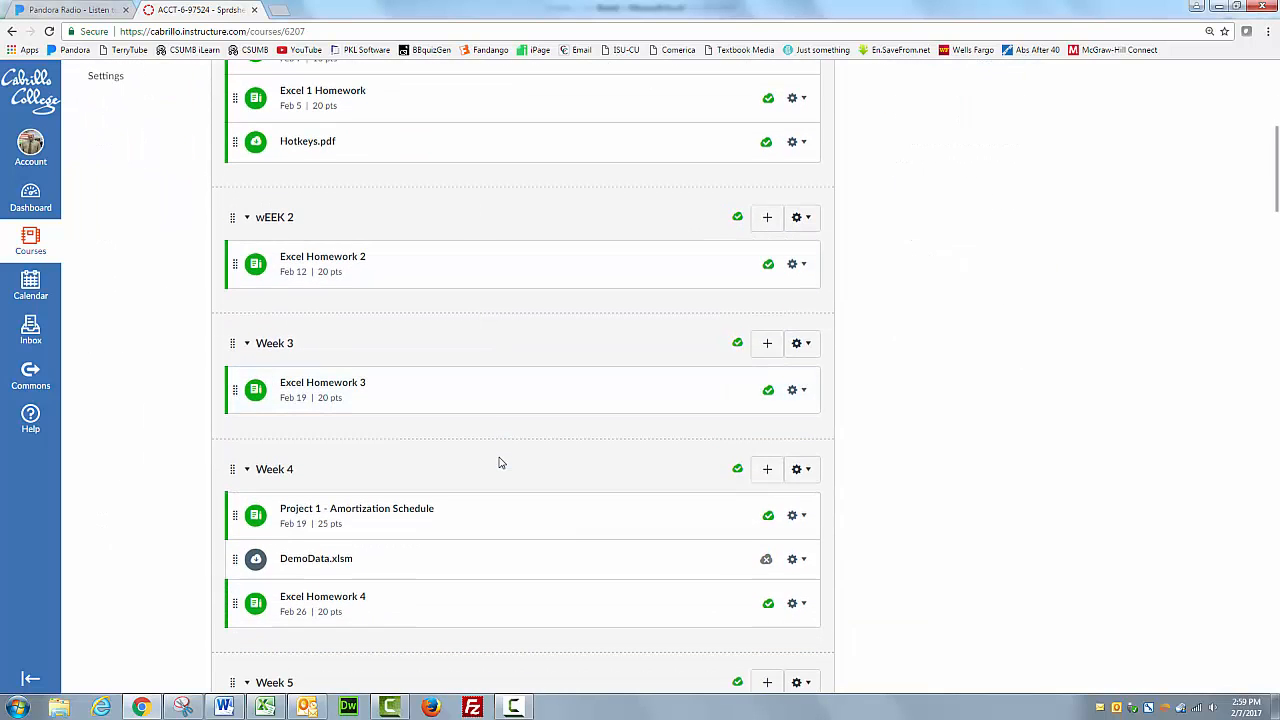
click(352, 512)
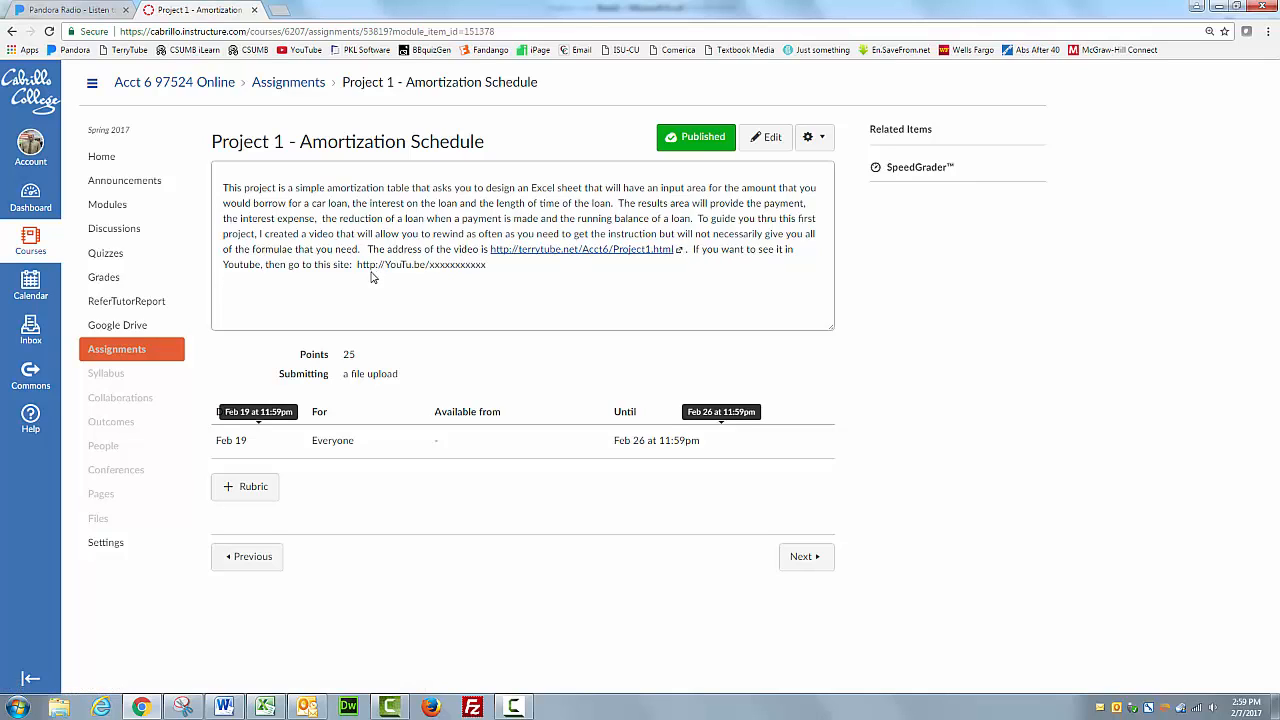
drag(358, 266, 488, 266)
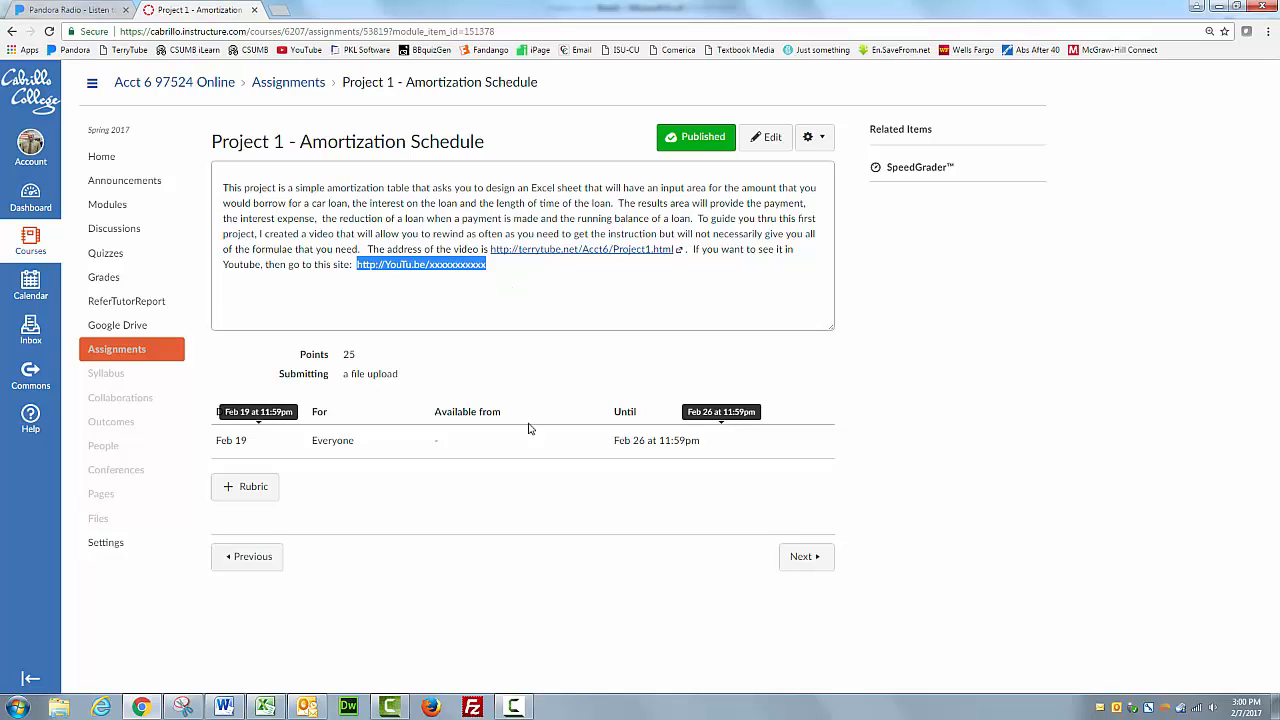
Switch to the Excel workbook with the loan labels and zoom the worksheet to 200%.
click(265, 708)
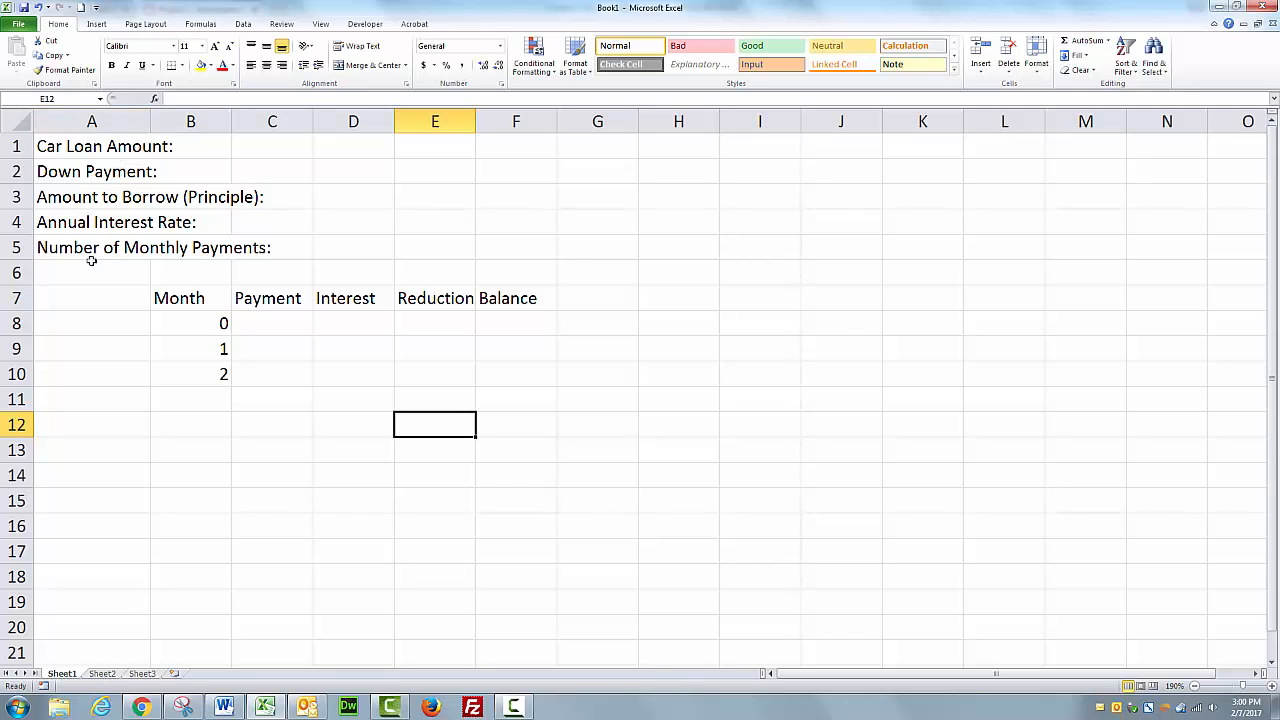
click(17, 121)
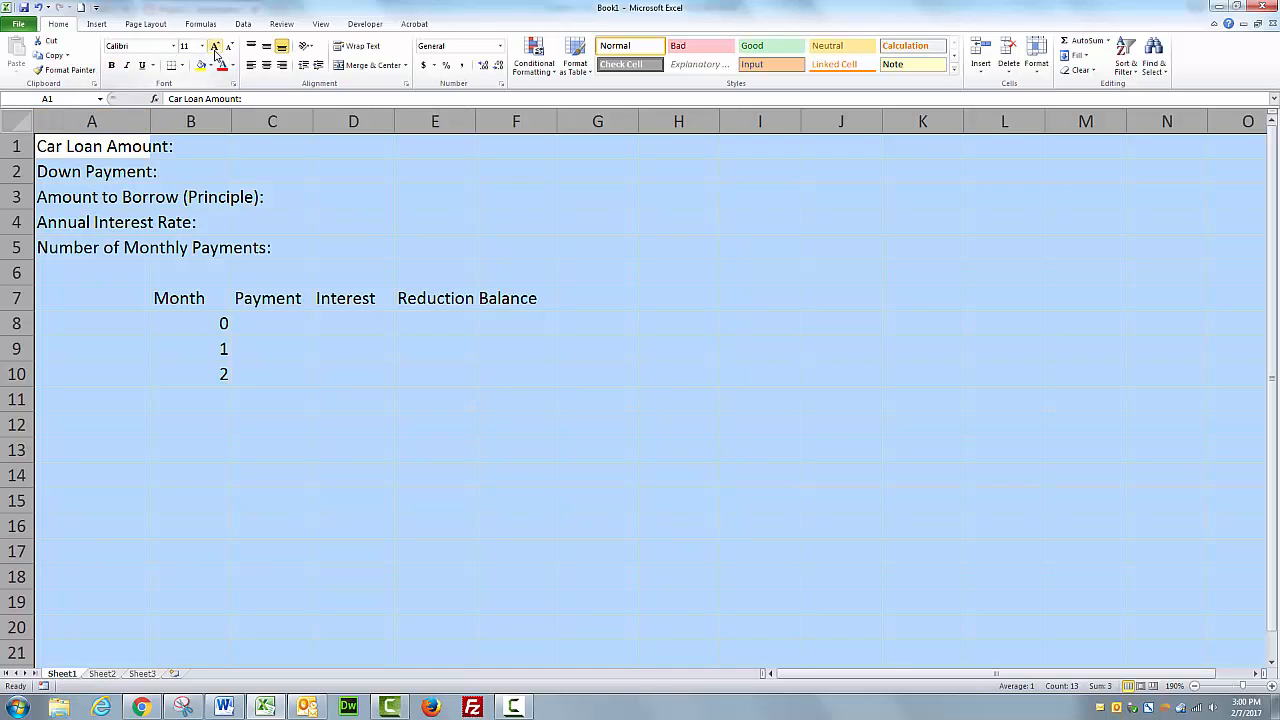
click(515, 466)
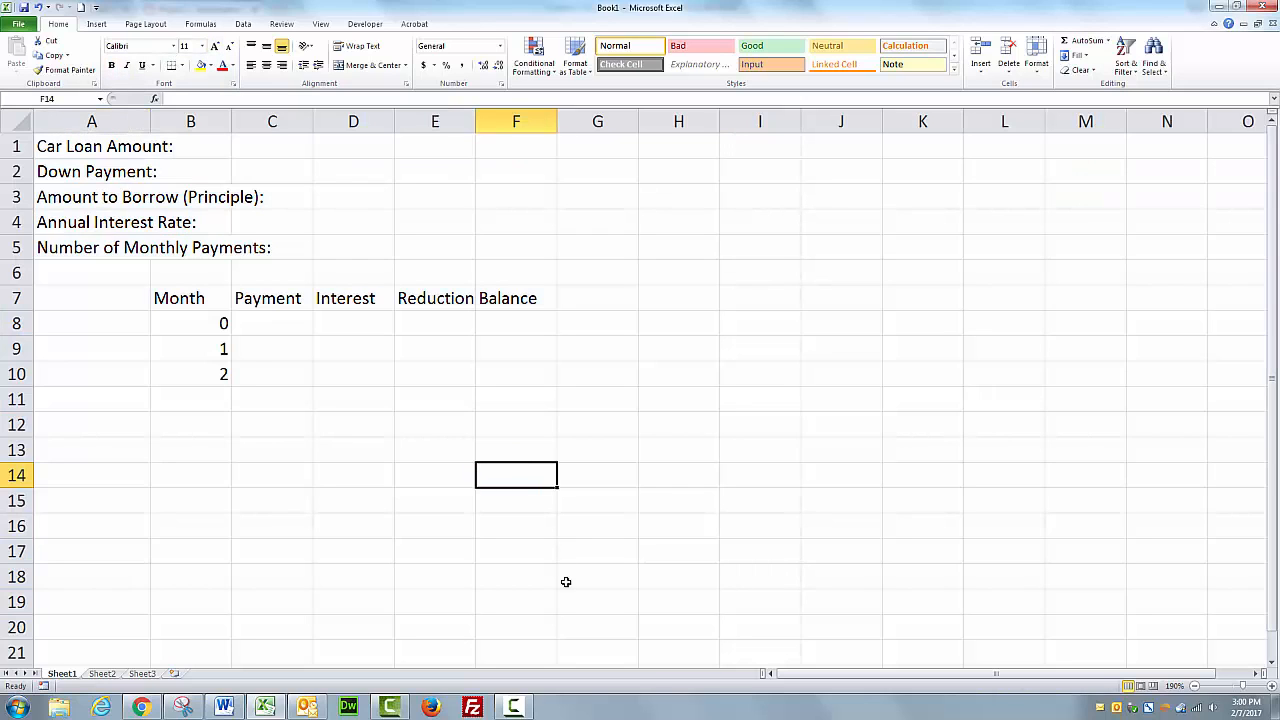
click(1275, 688)
click(1195, 687)
click(1195, 687)
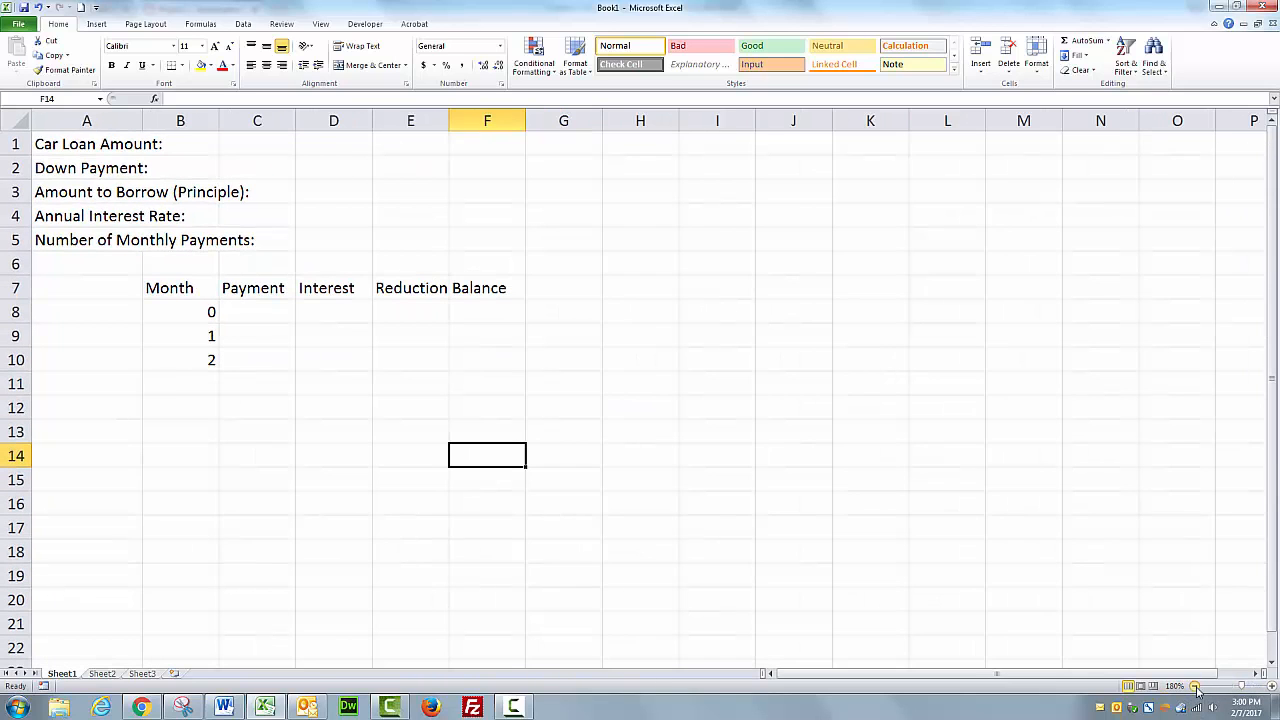
click(1273, 688)
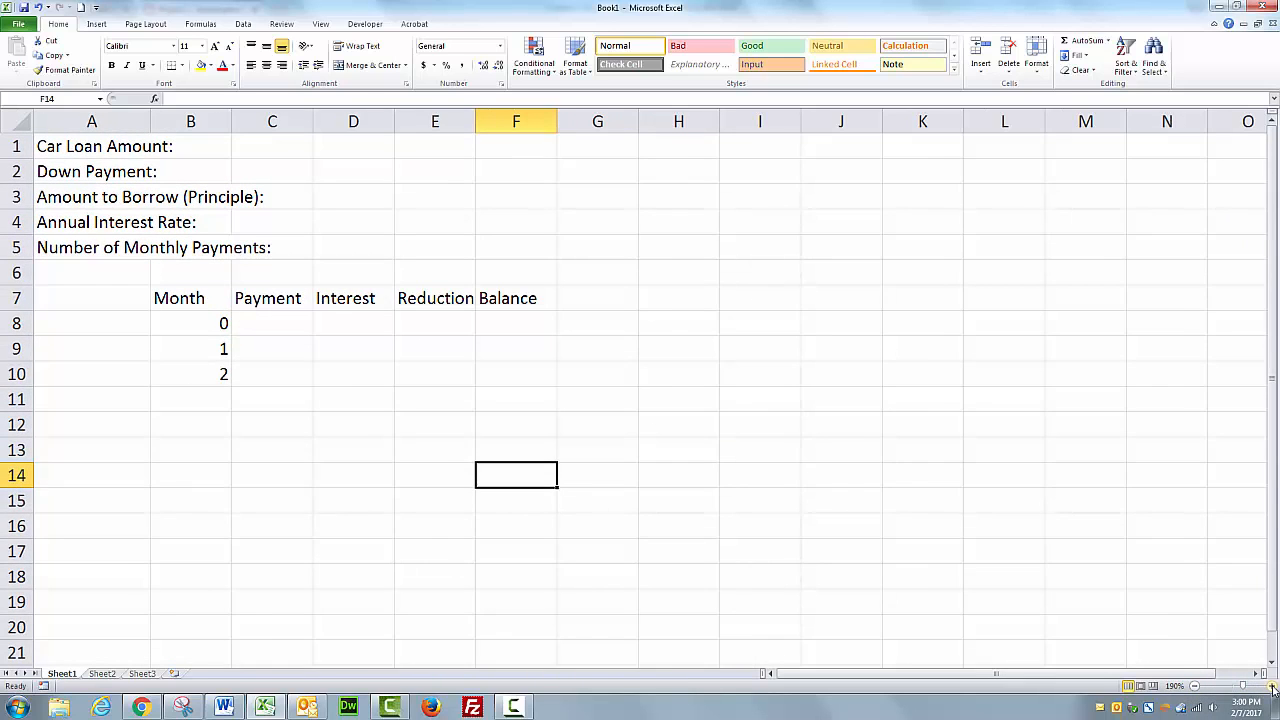
click(1273, 688)
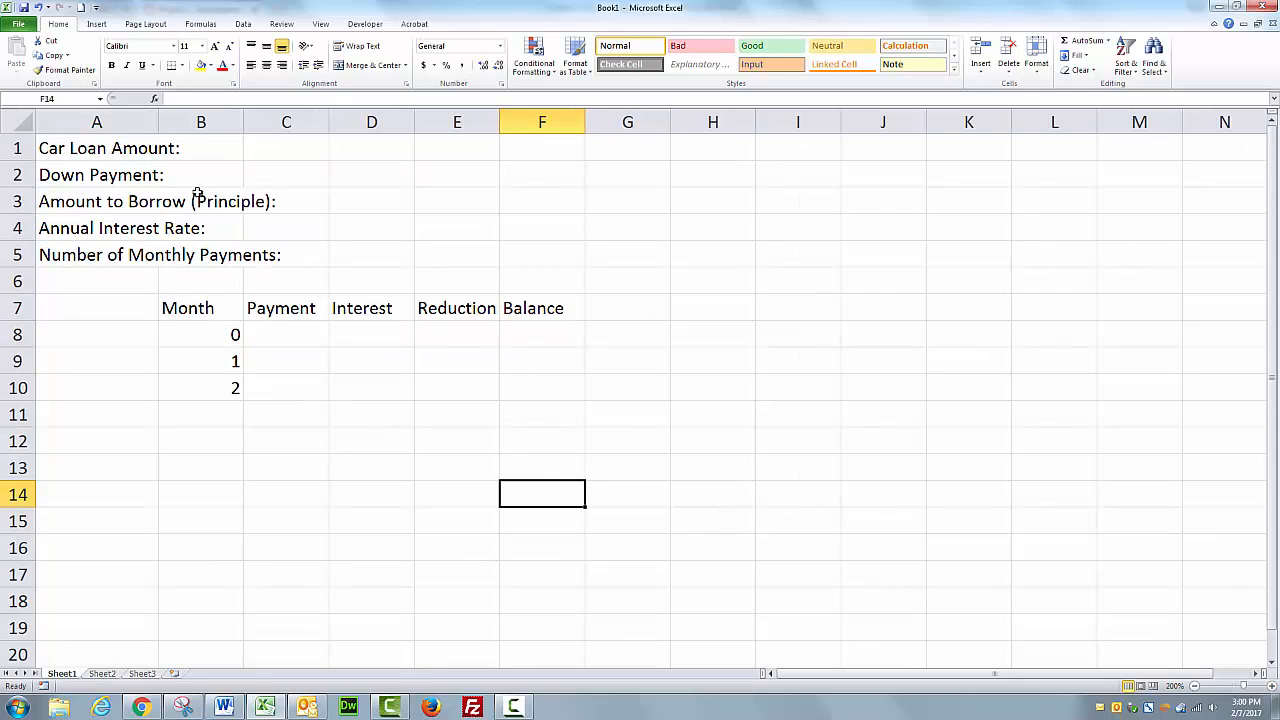
click(88, 143)
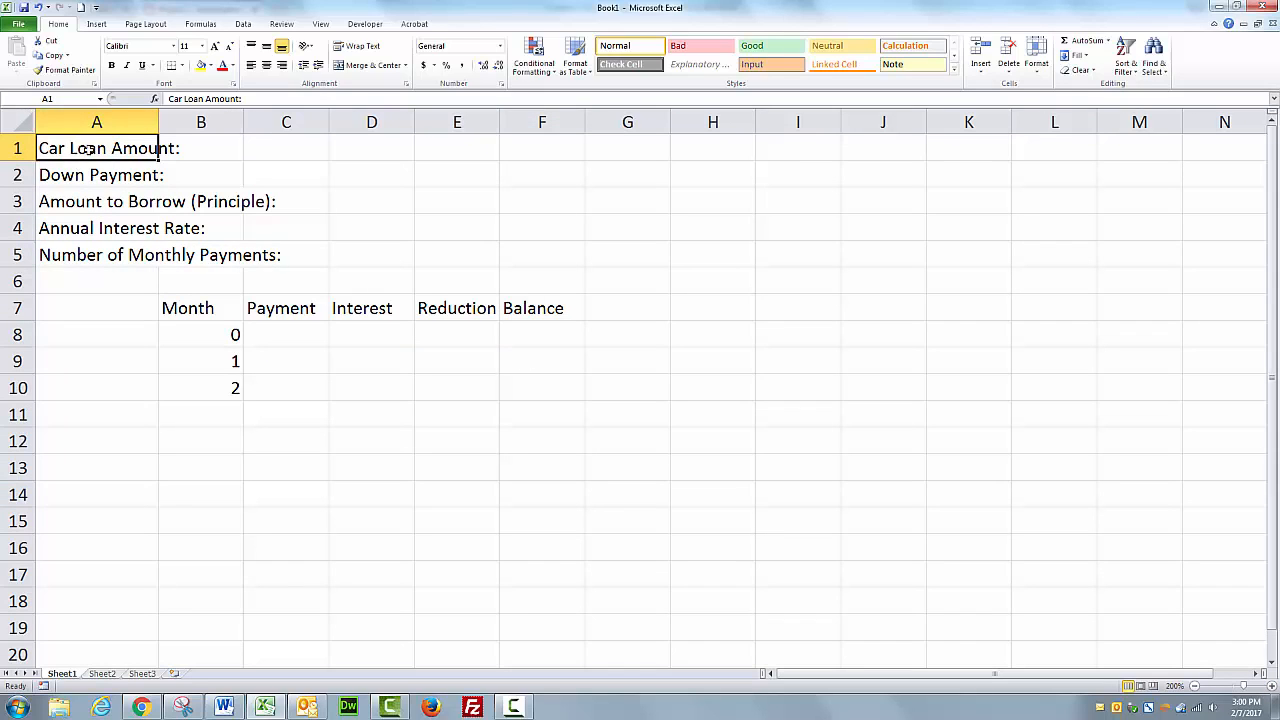
click(252, 99)
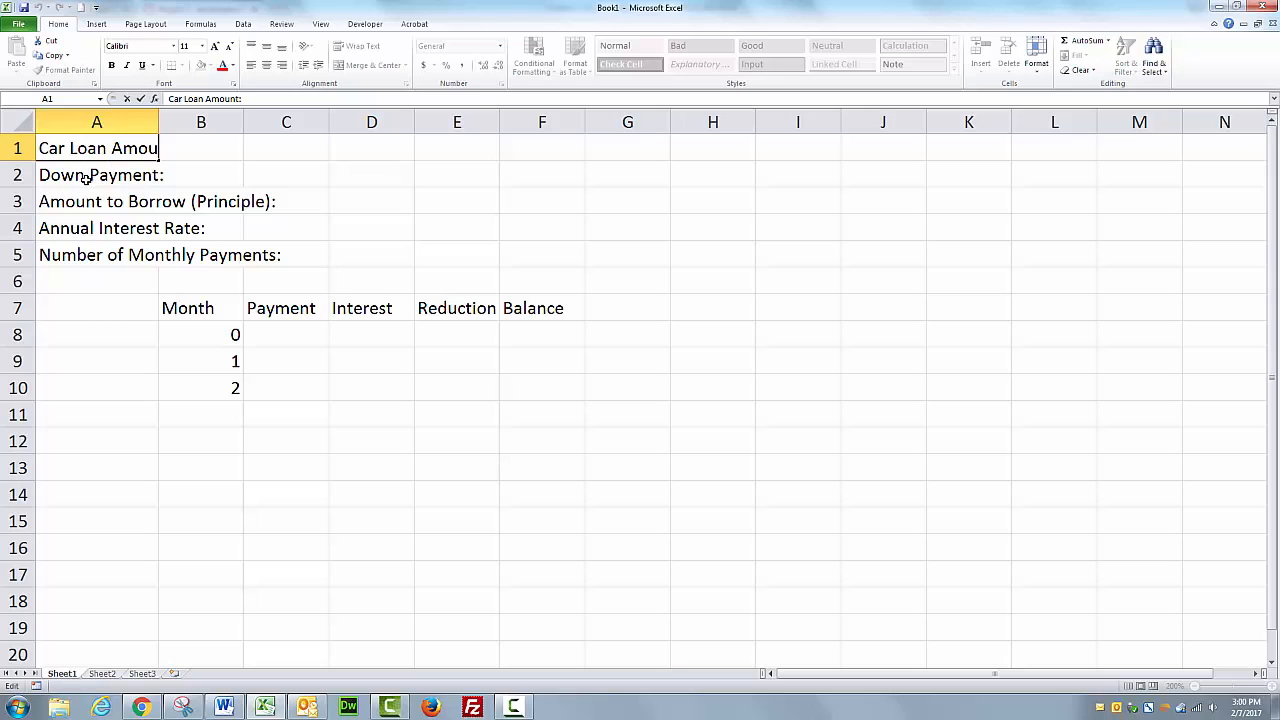
click(86, 177)
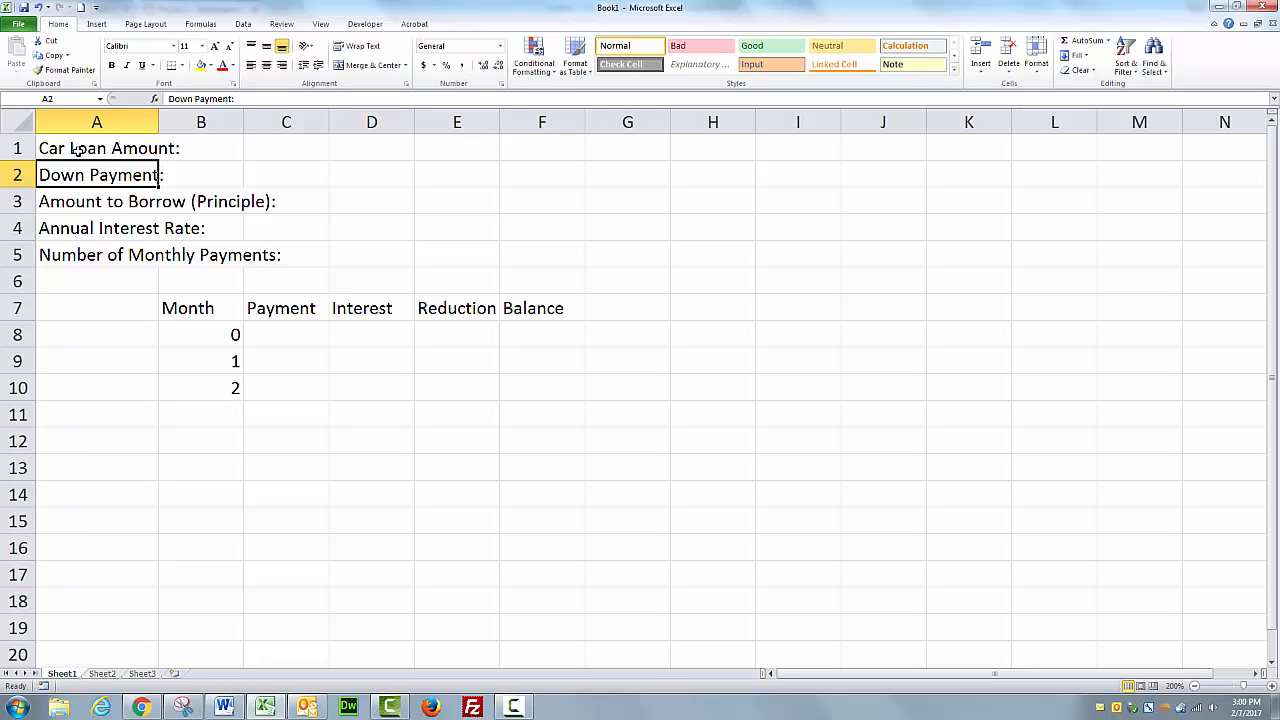
click(84, 206)
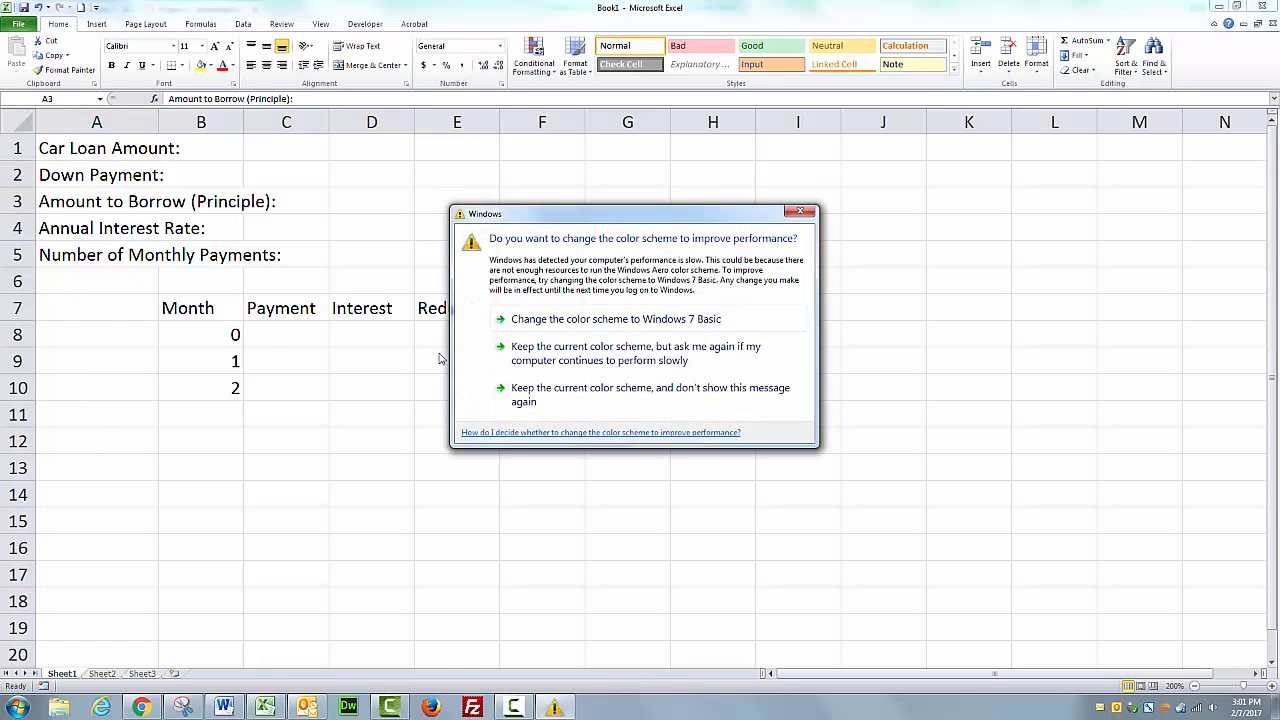
click(799, 213)
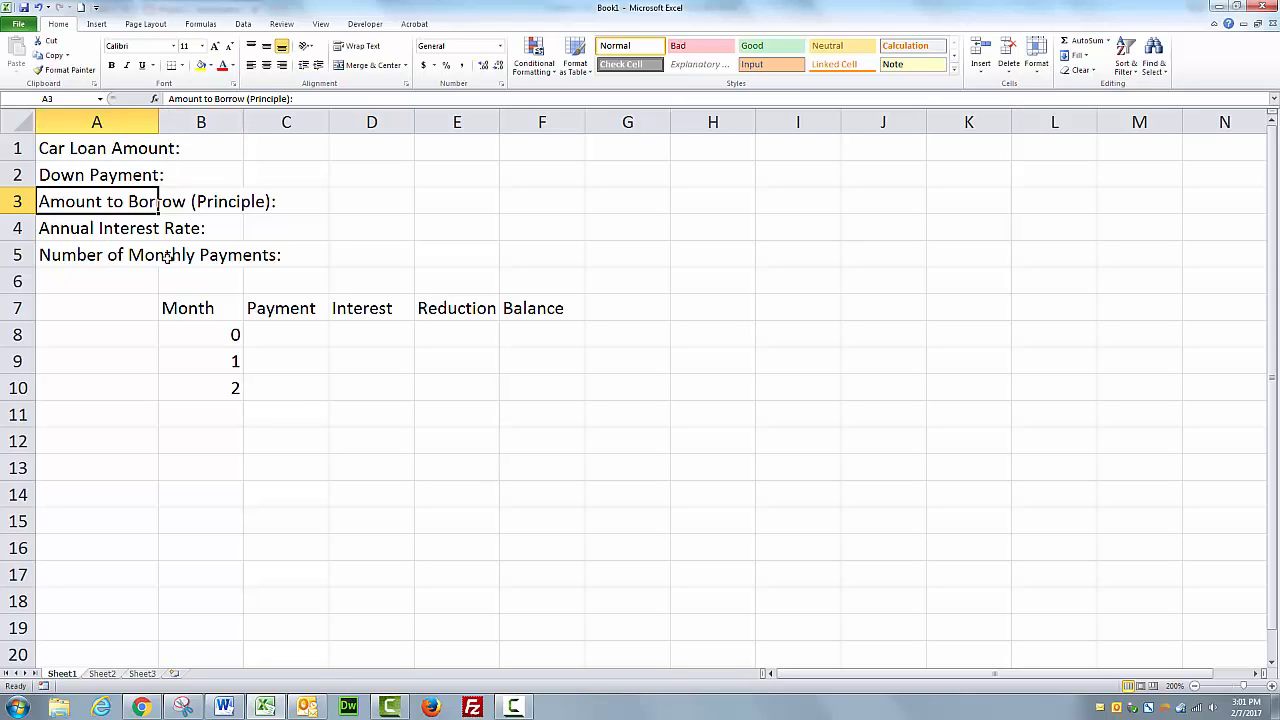
click(206, 201)
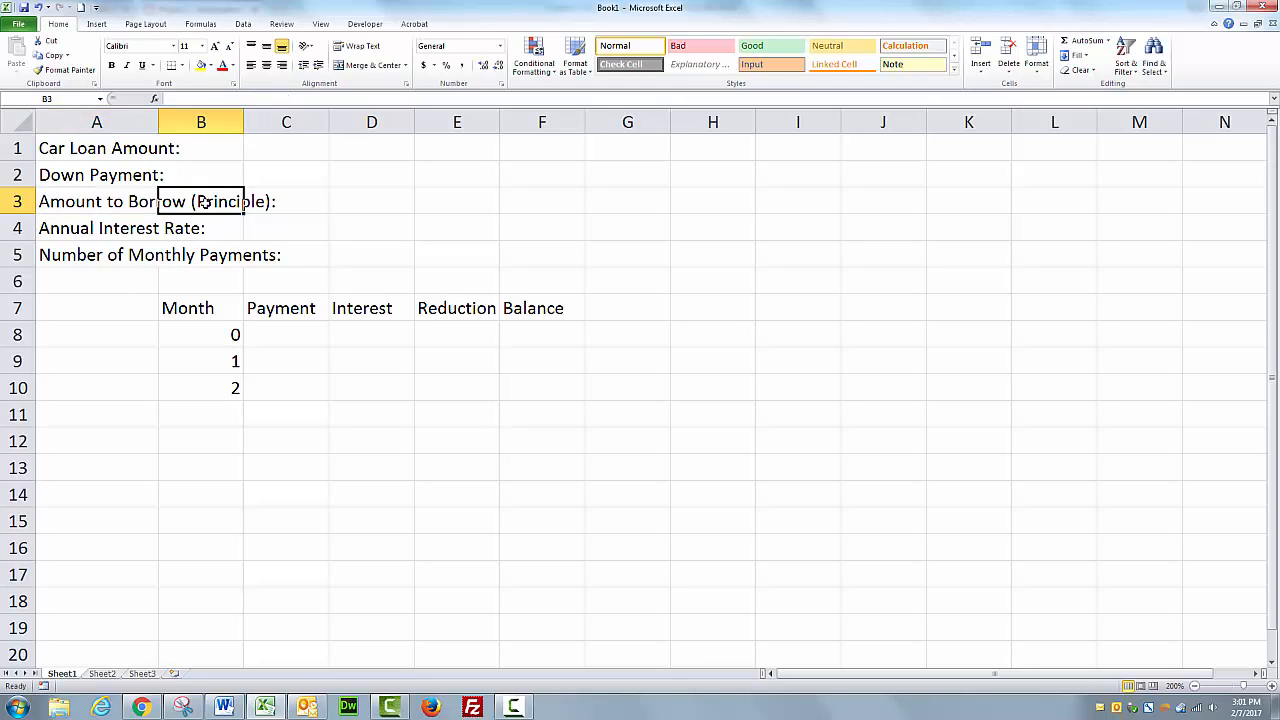
text(10000)
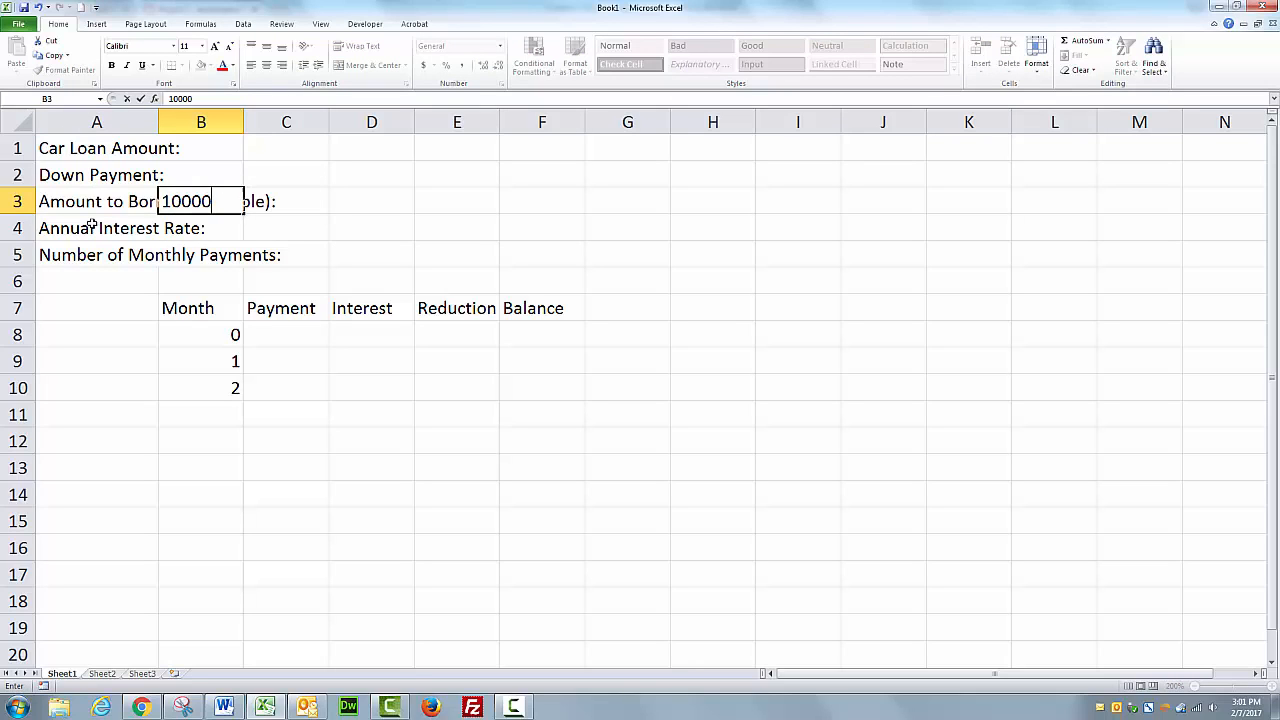
key(Return)
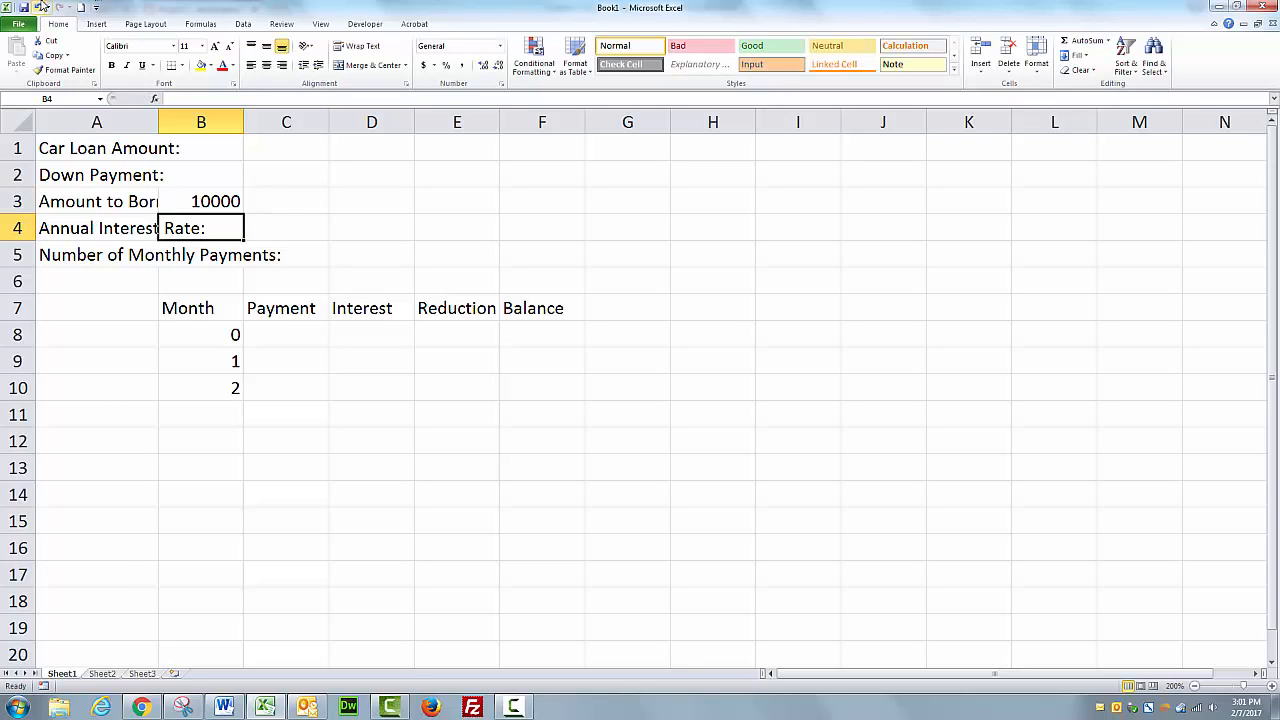
click(228, 198)
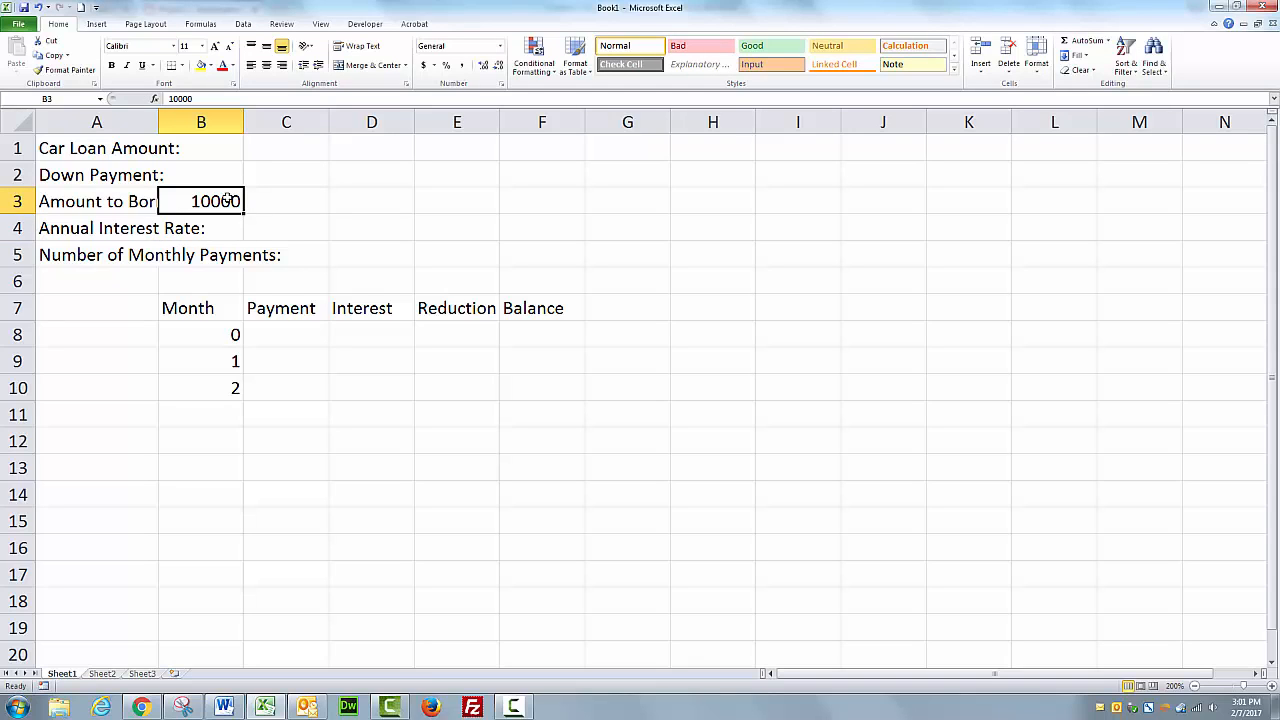
key(Delete)
Widen column A to fit its labels and right-align the label cells A1 through A5.
click(366, 217)
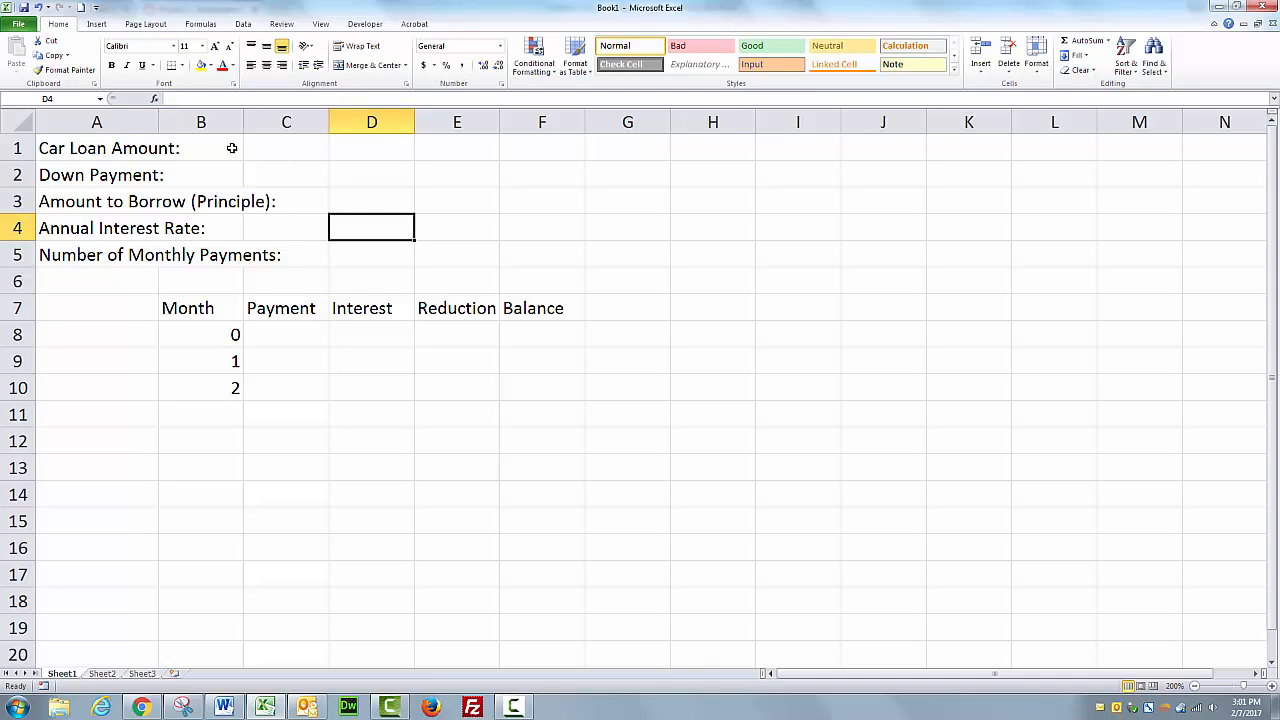
double_click(158, 121)
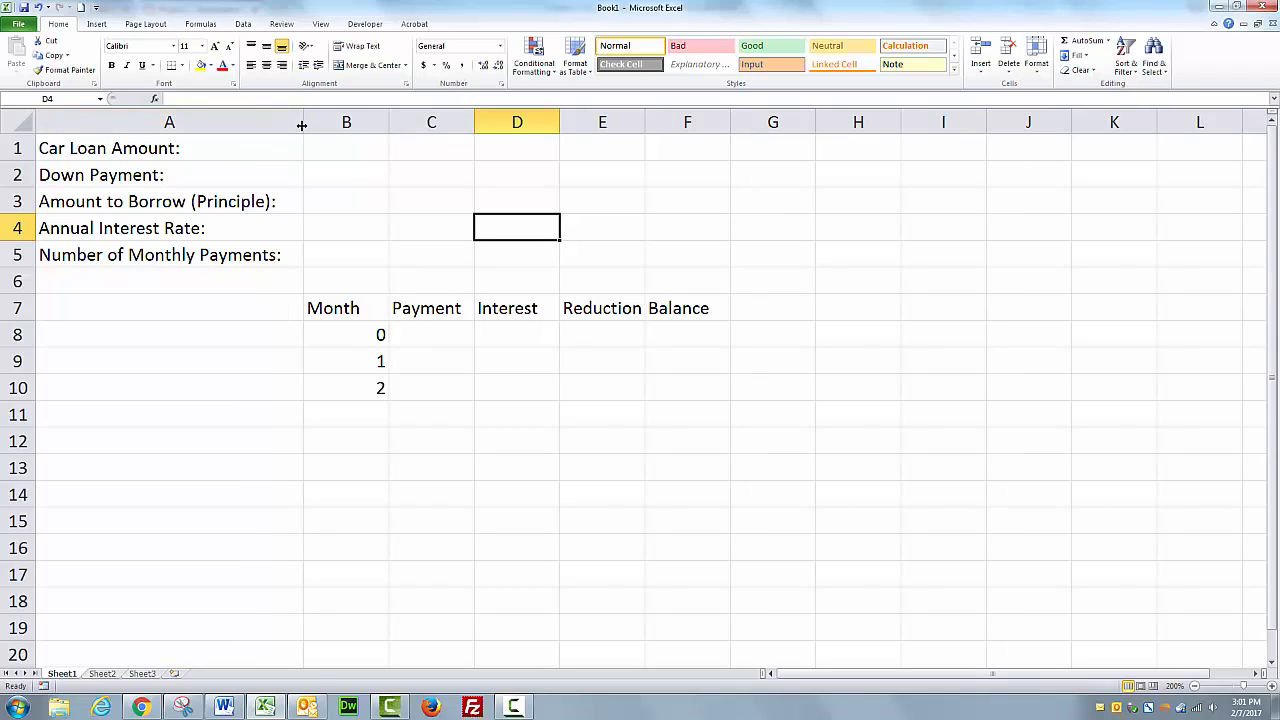
drag(304, 122, 288, 122)
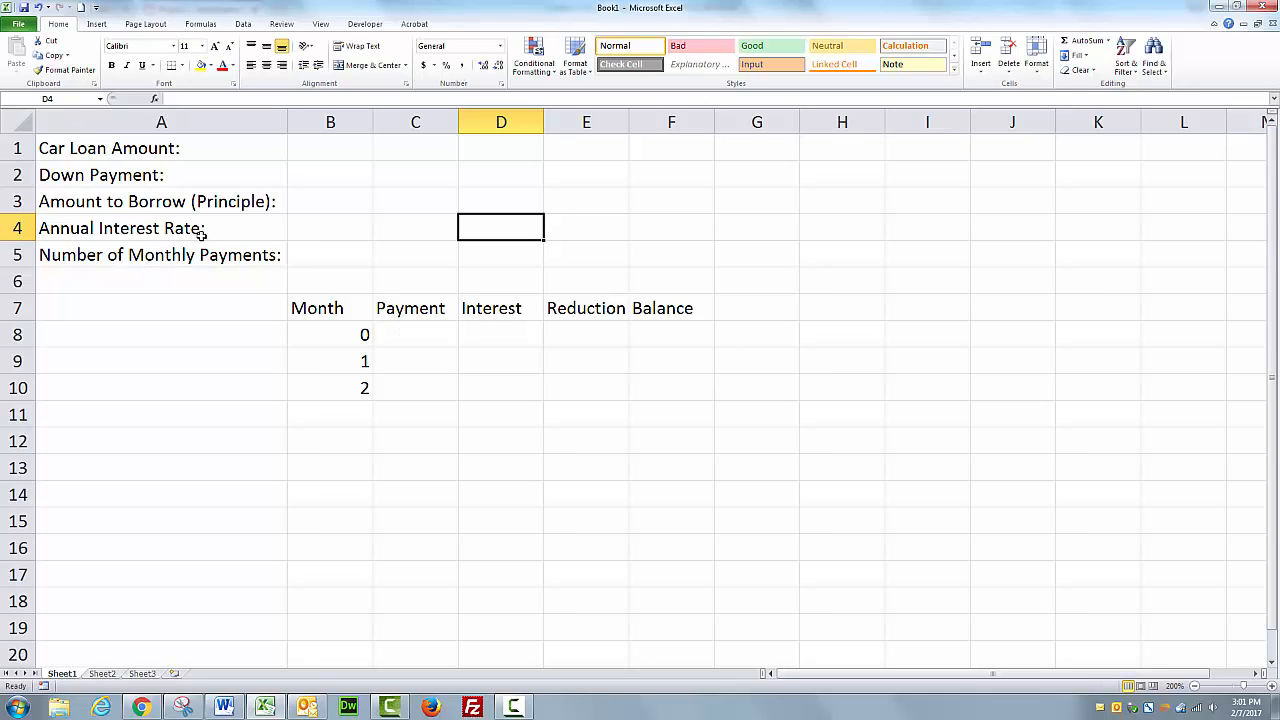
drag(183, 146, 183, 252)
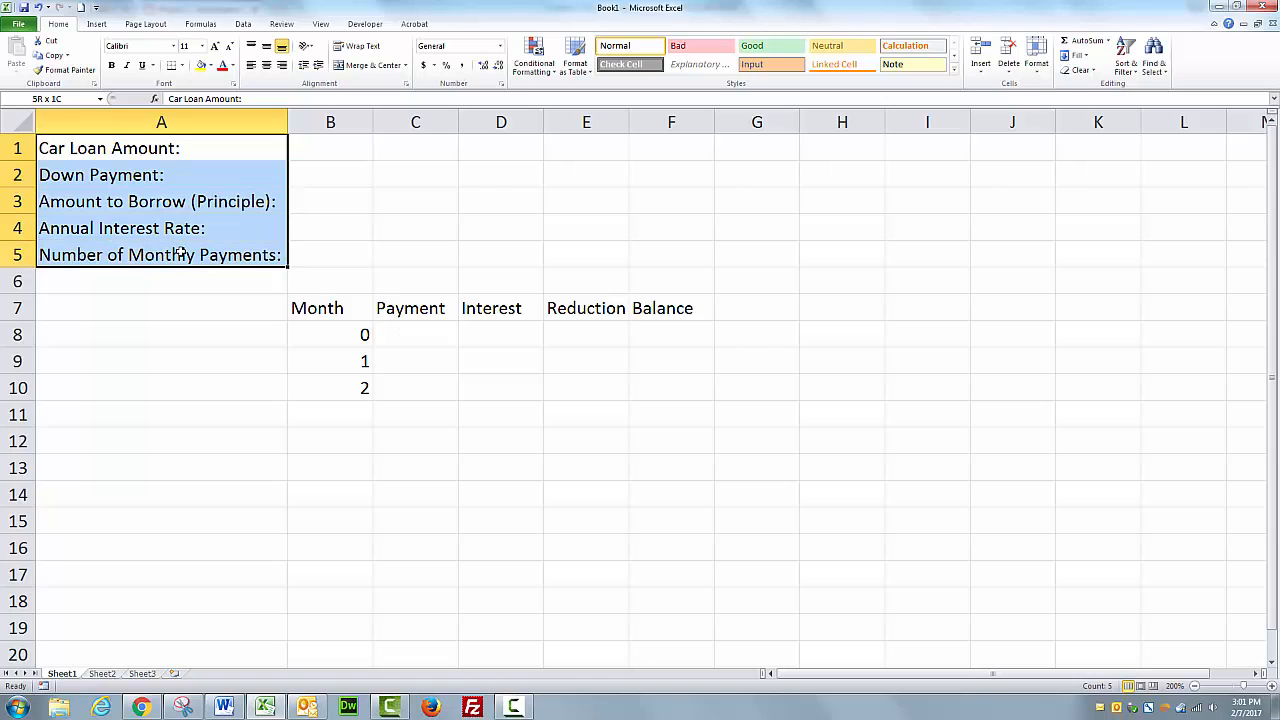
click(282, 66)
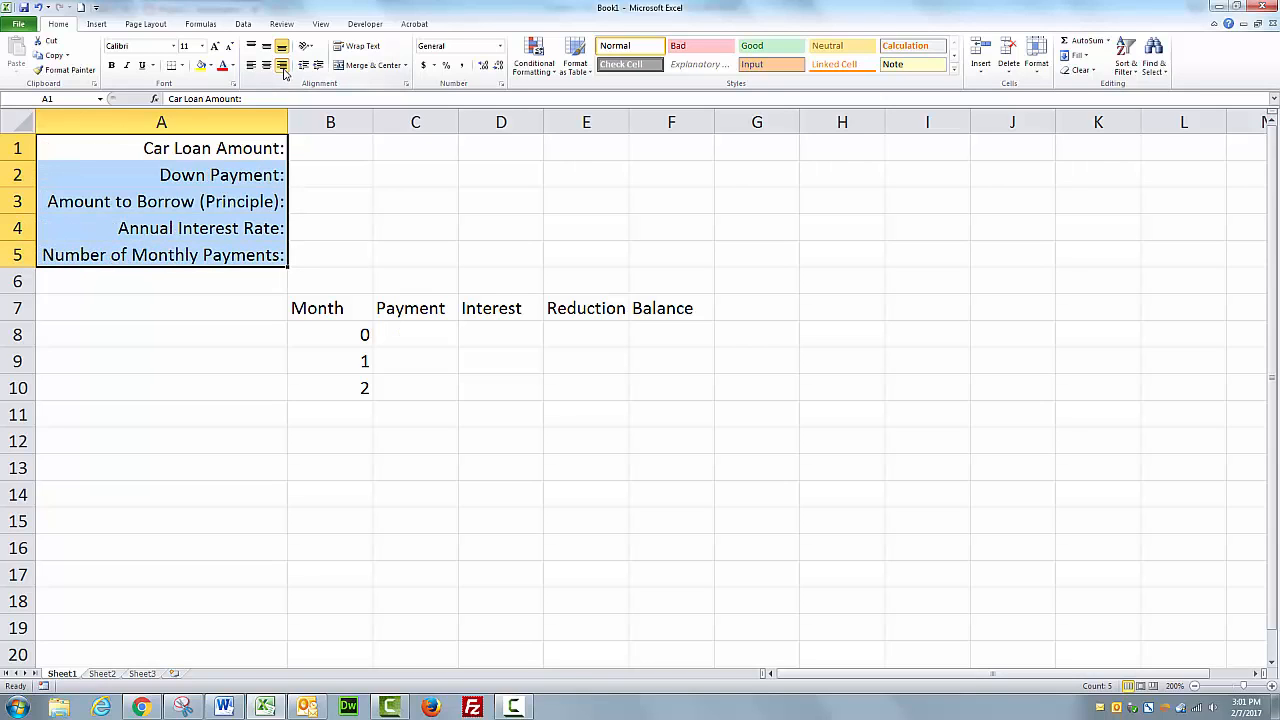
Enter 20000 as the car loan amount in B1.
click(327, 146)
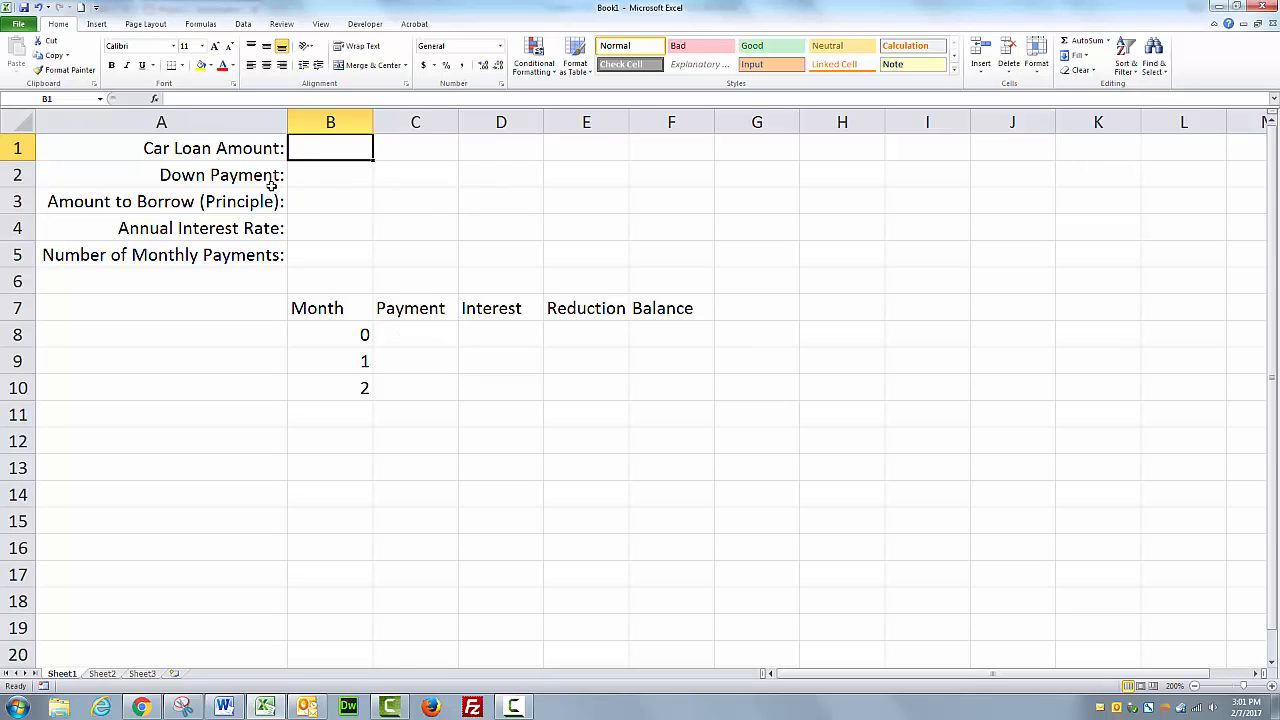
text(20000)
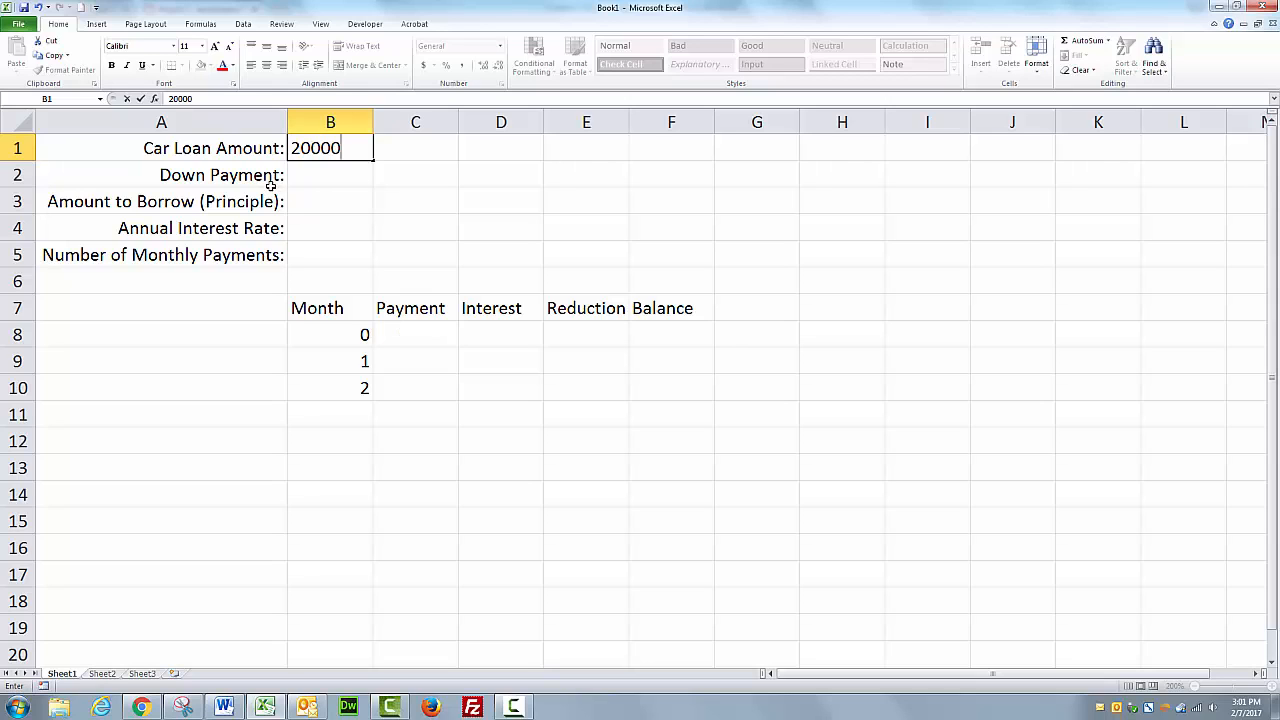
click(315, 197)
Apply the accounting number format to cells B1 through B3.
click(333, 148)
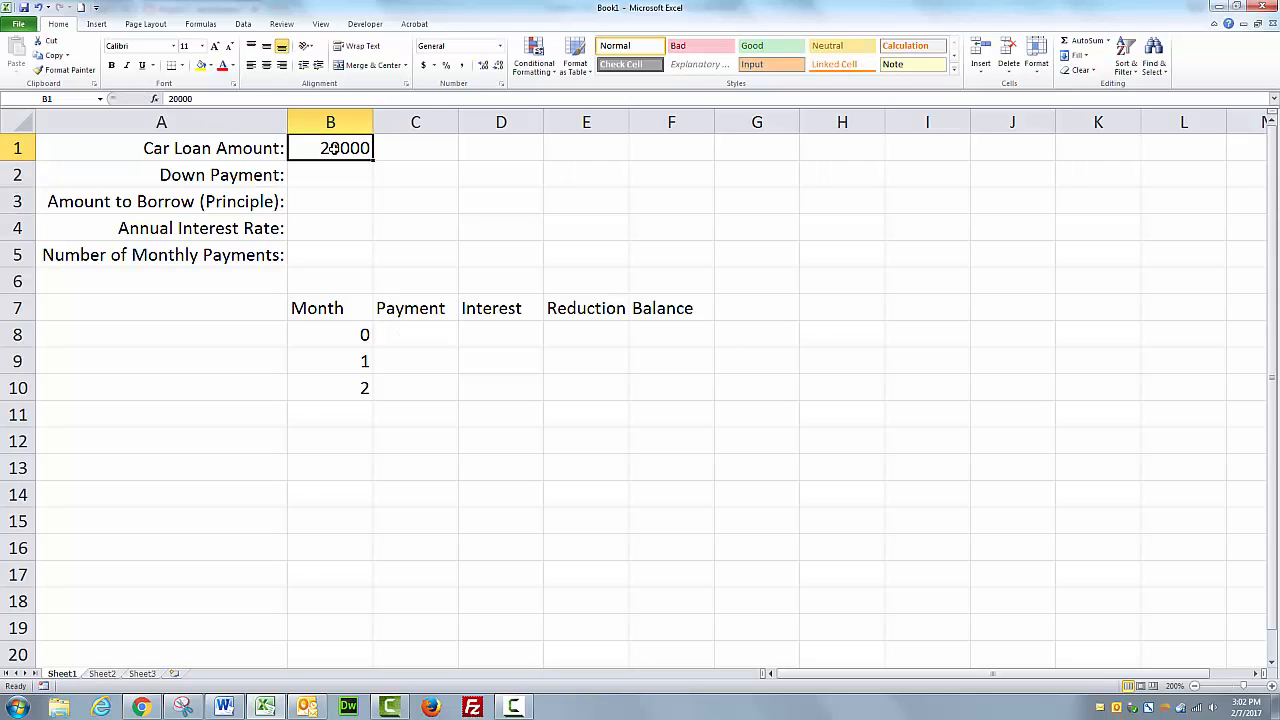
drag(333, 148, 337, 200)
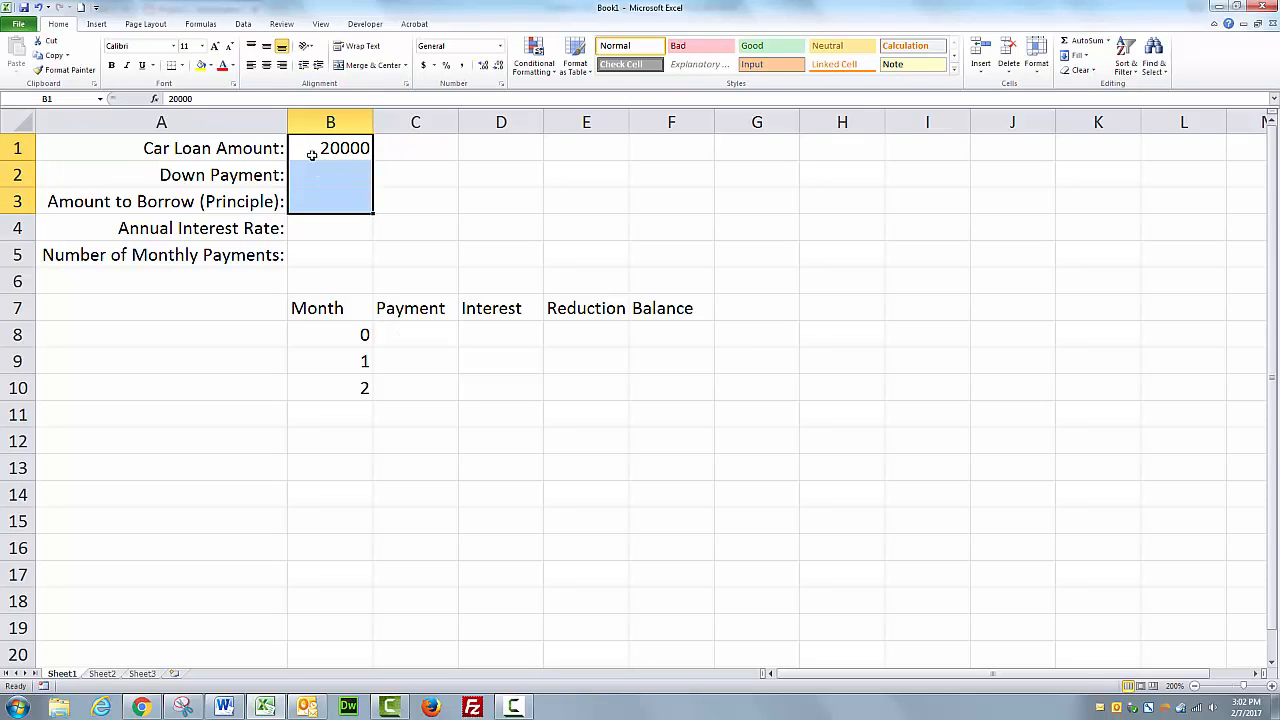
click(424, 66)
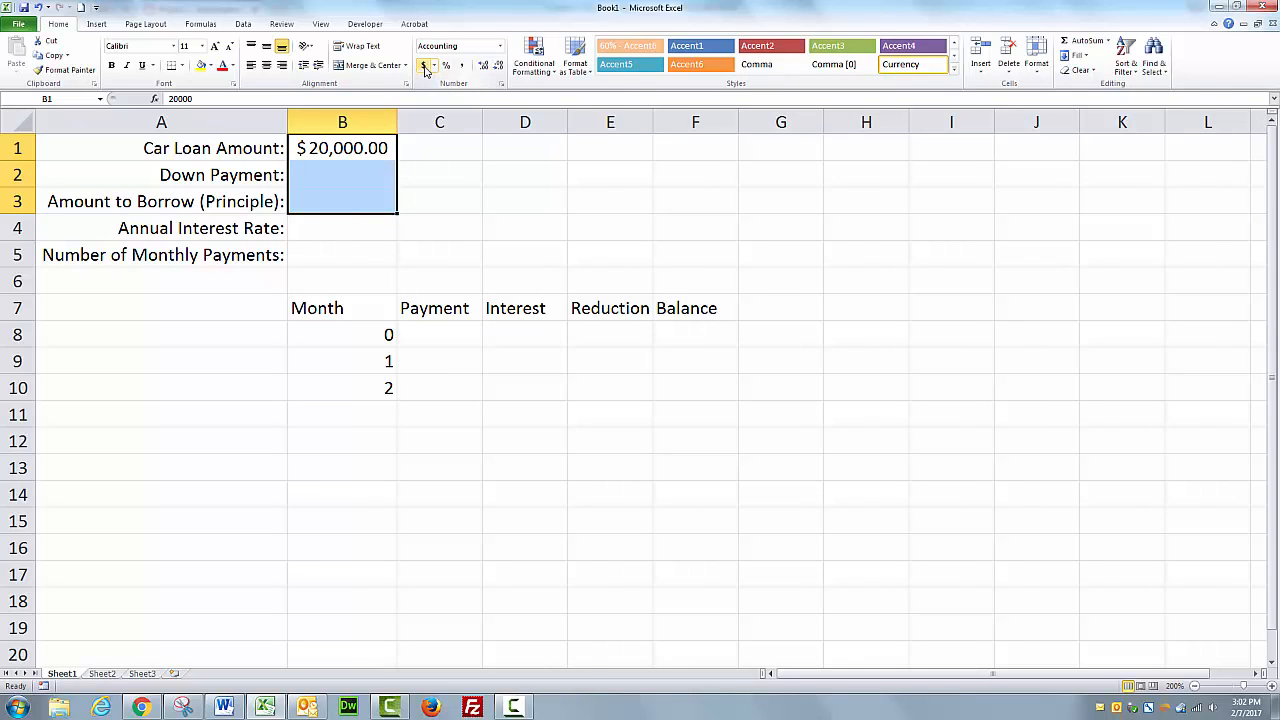
Enter 5000 as the down payment in B2.
click(375, 172)
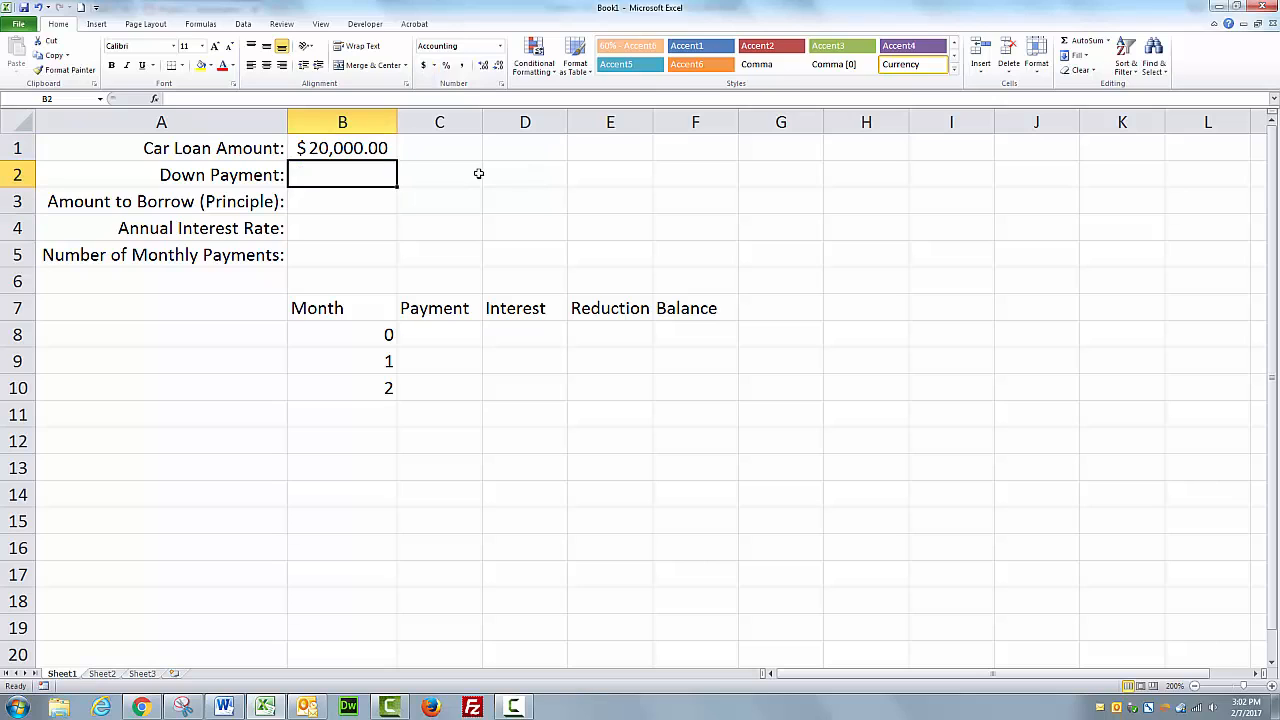
text(5000)
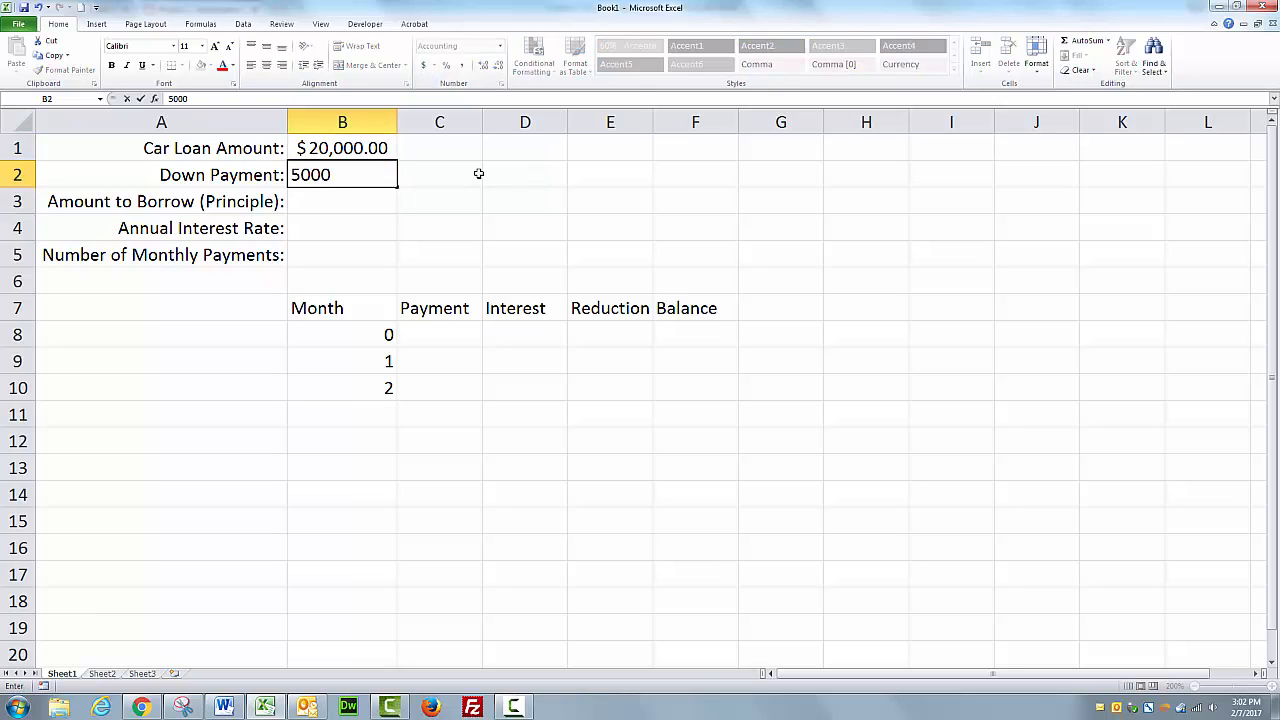
click(357, 194)
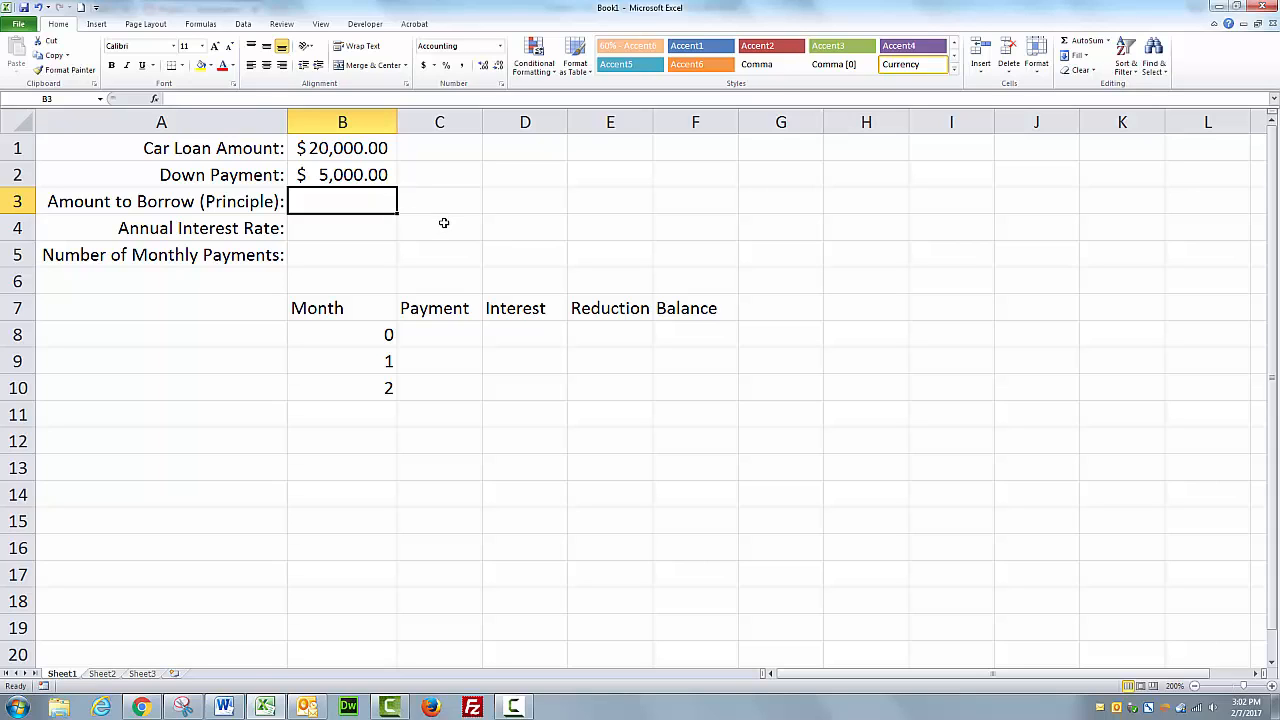
Enter the formula =B1-B2 in B3 to calculate the amount to borrow.
click(355, 151)
drag(355, 151, 355, 173)
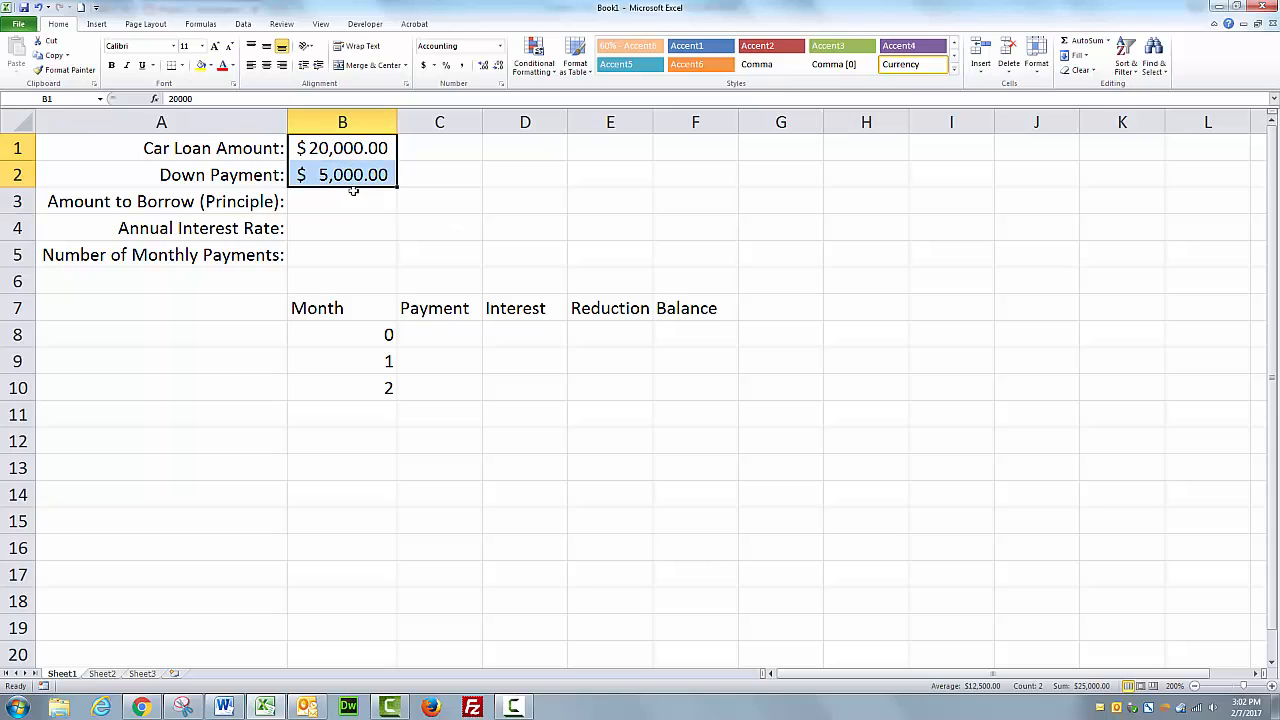
click(351, 200)
text(=)
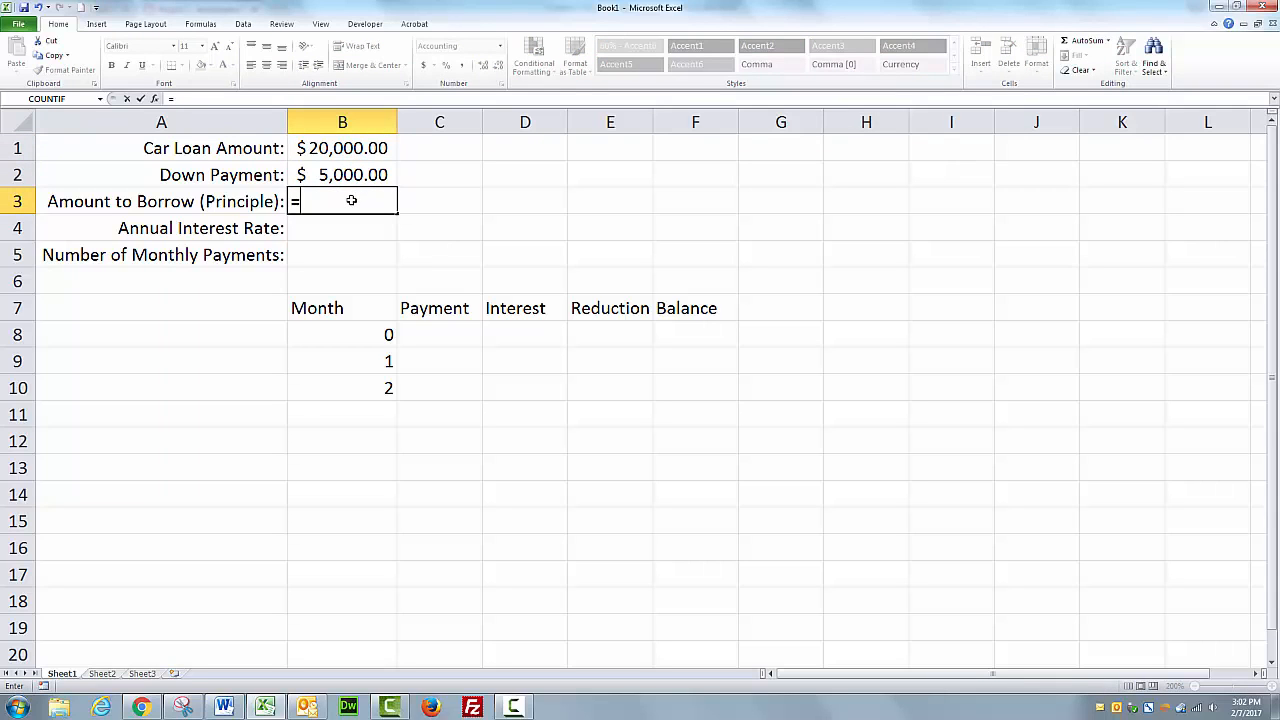
click(350, 148)
text(-)
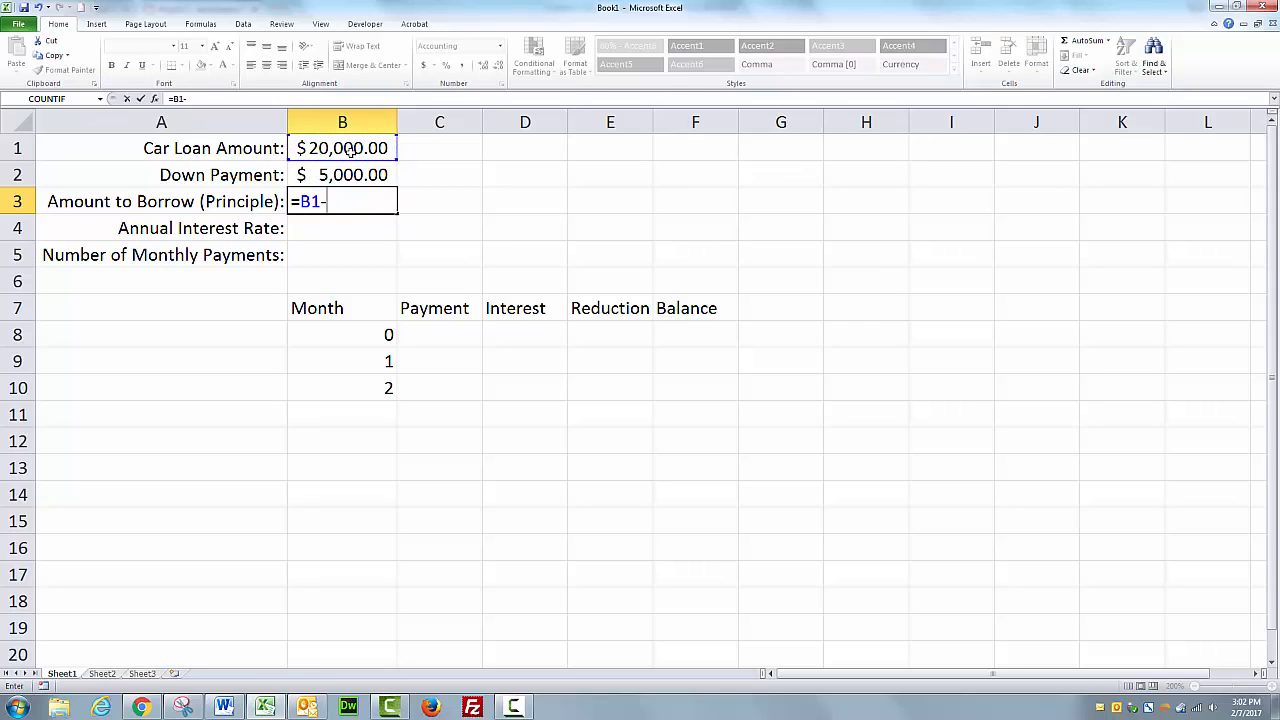
click(345, 175)
key(Return)
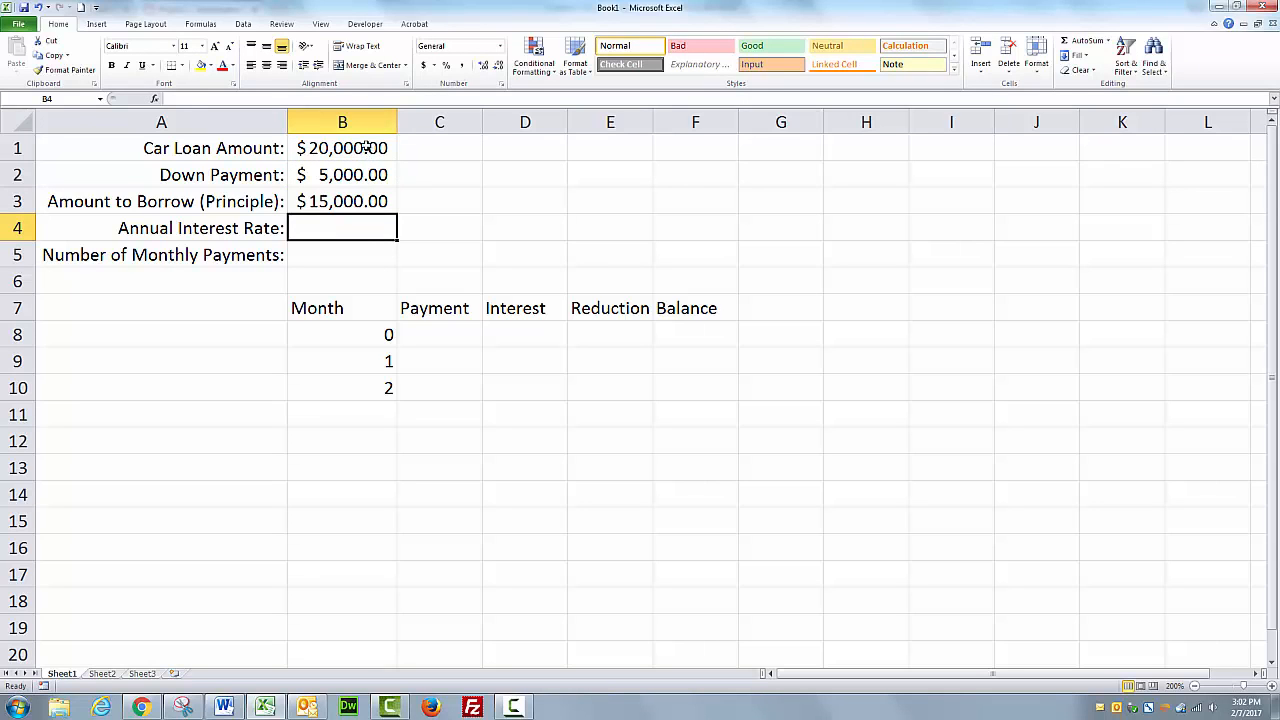
Fill cells B1 and B2 with a light green background color.
drag(366, 148, 366, 175)
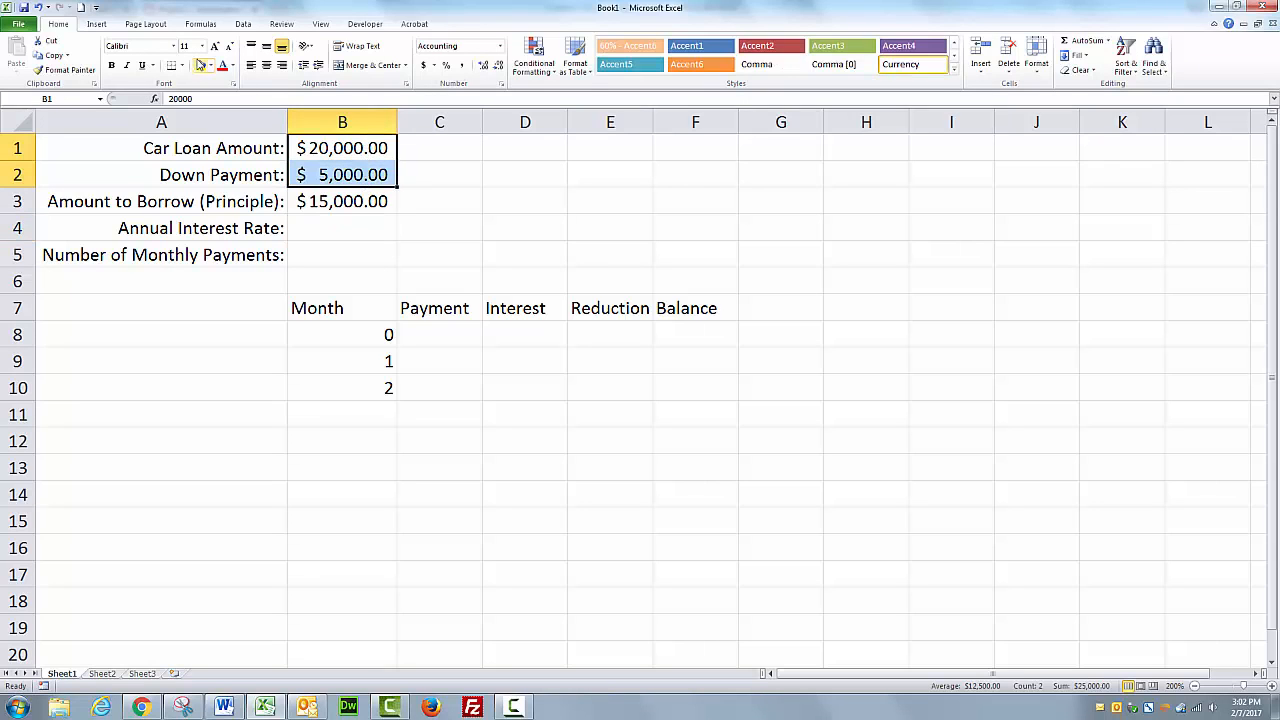
click(211, 65)
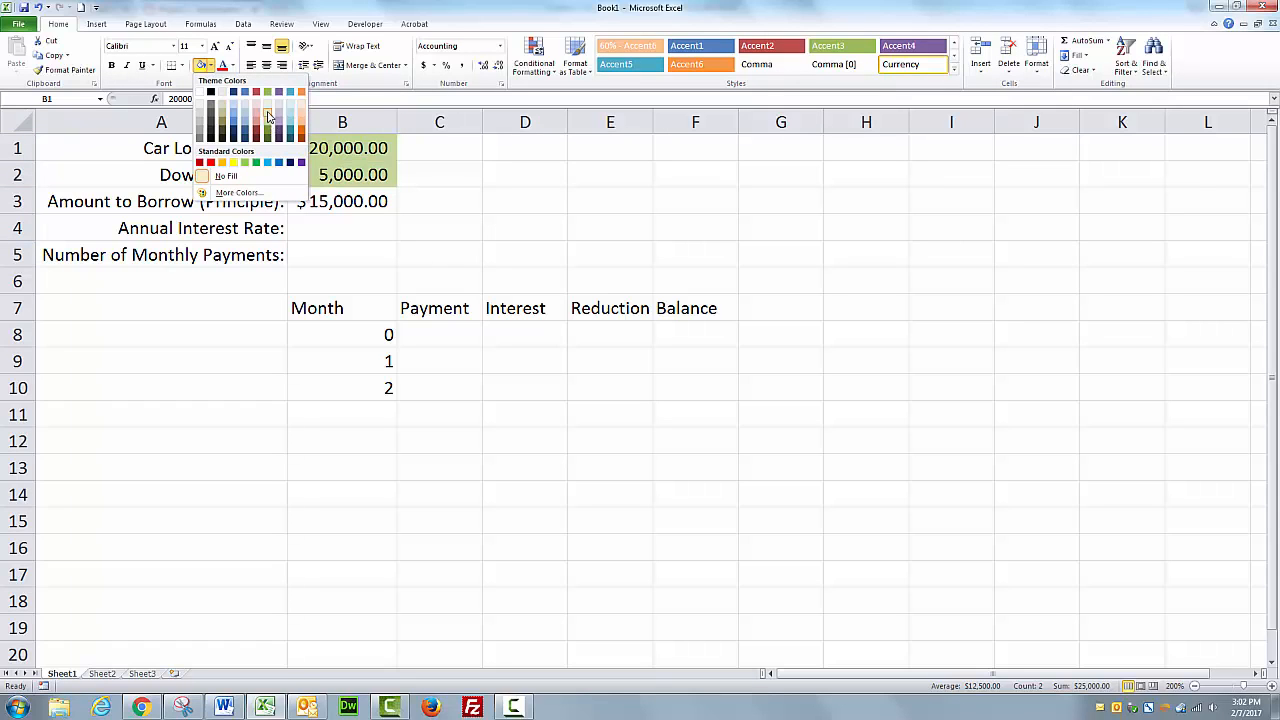
click(269, 115)
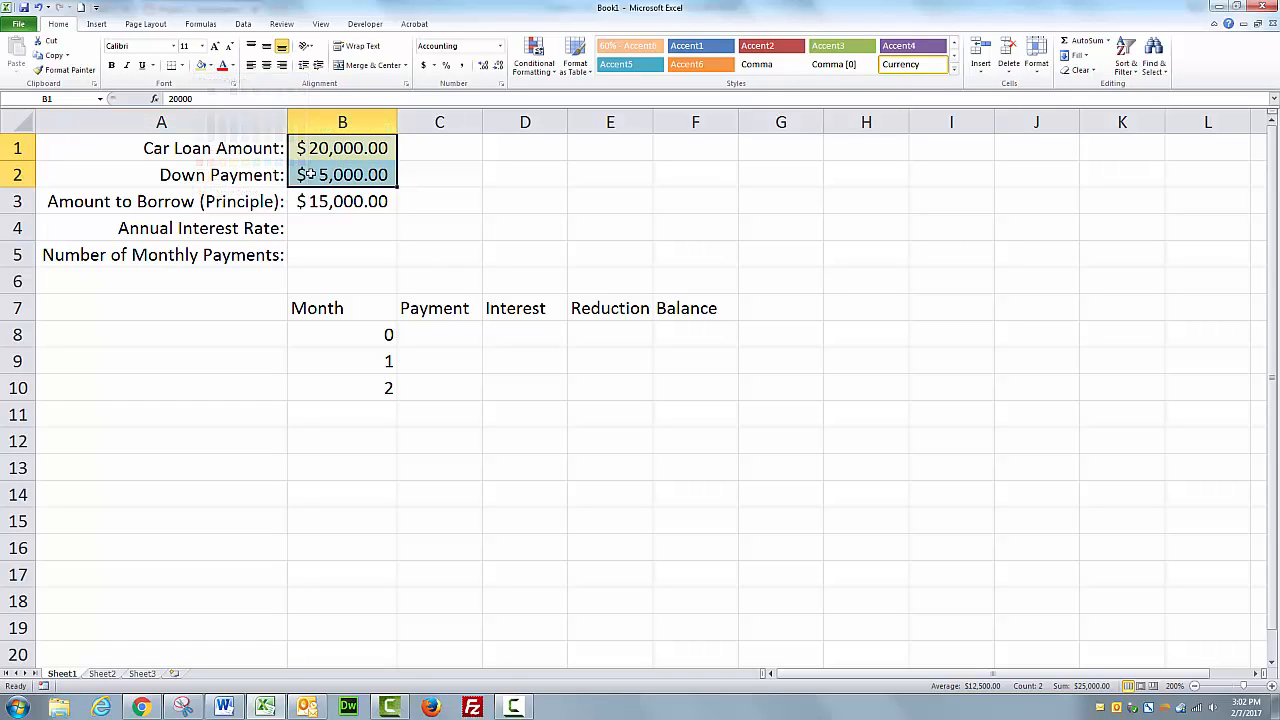
Apply the same light green fill to the empty input cells B4 and B5.
click(350, 245)
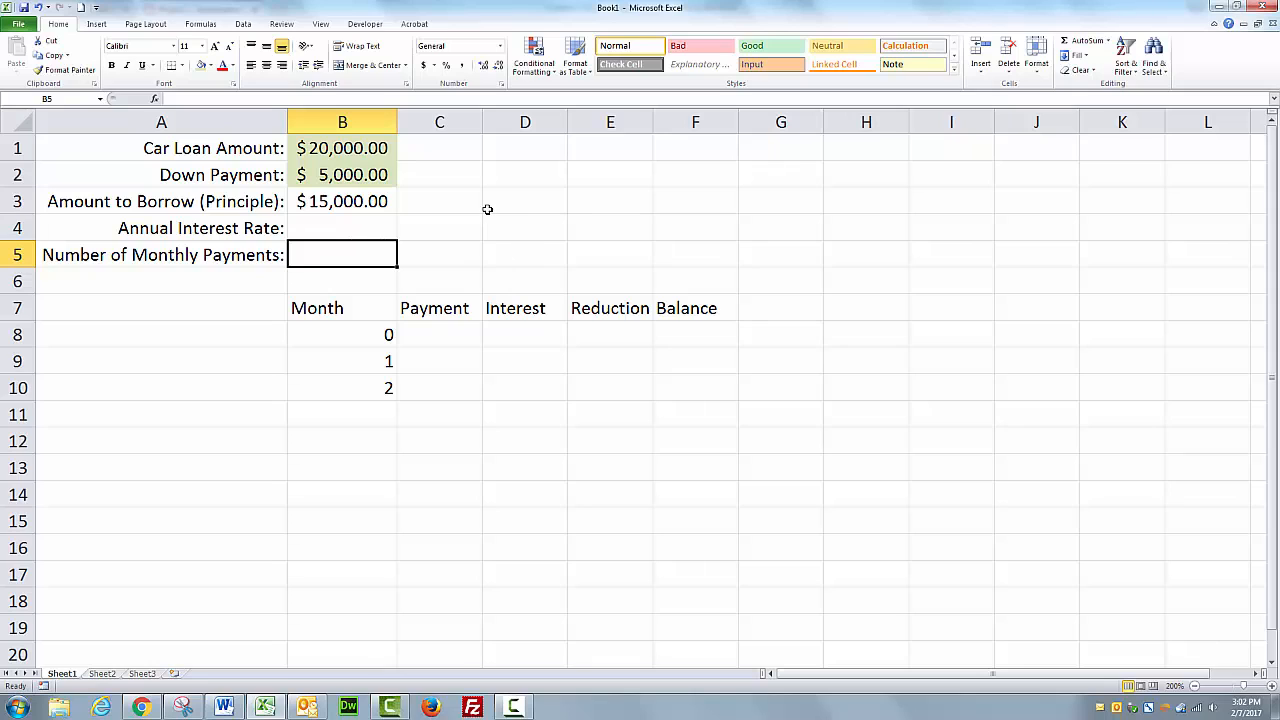
click(341, 225)
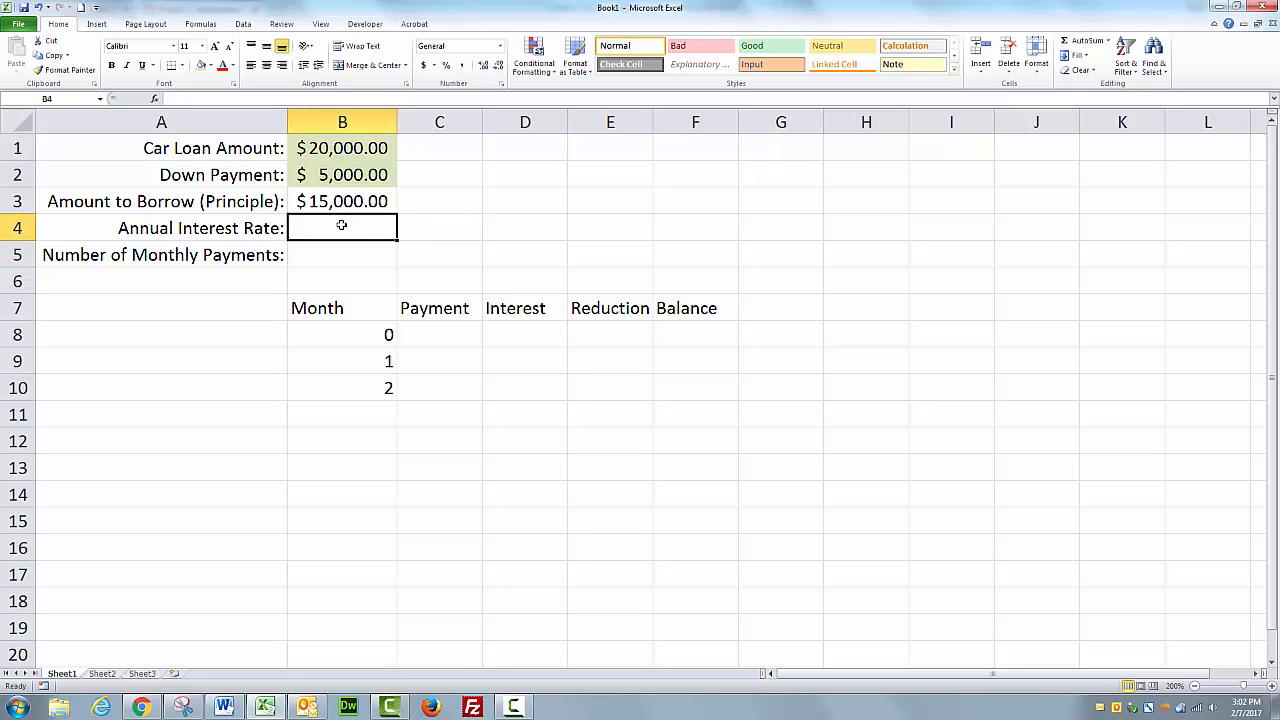
click(201, 64)
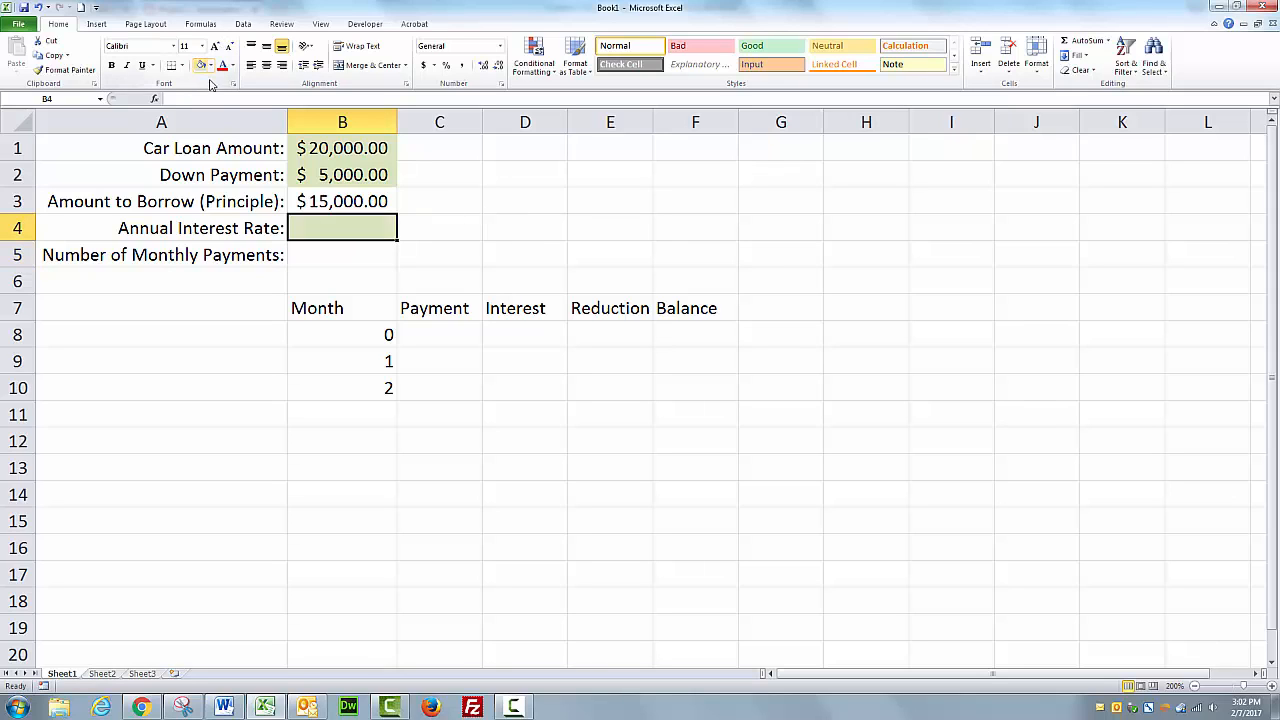
click(340, 248)
click(201, 64)
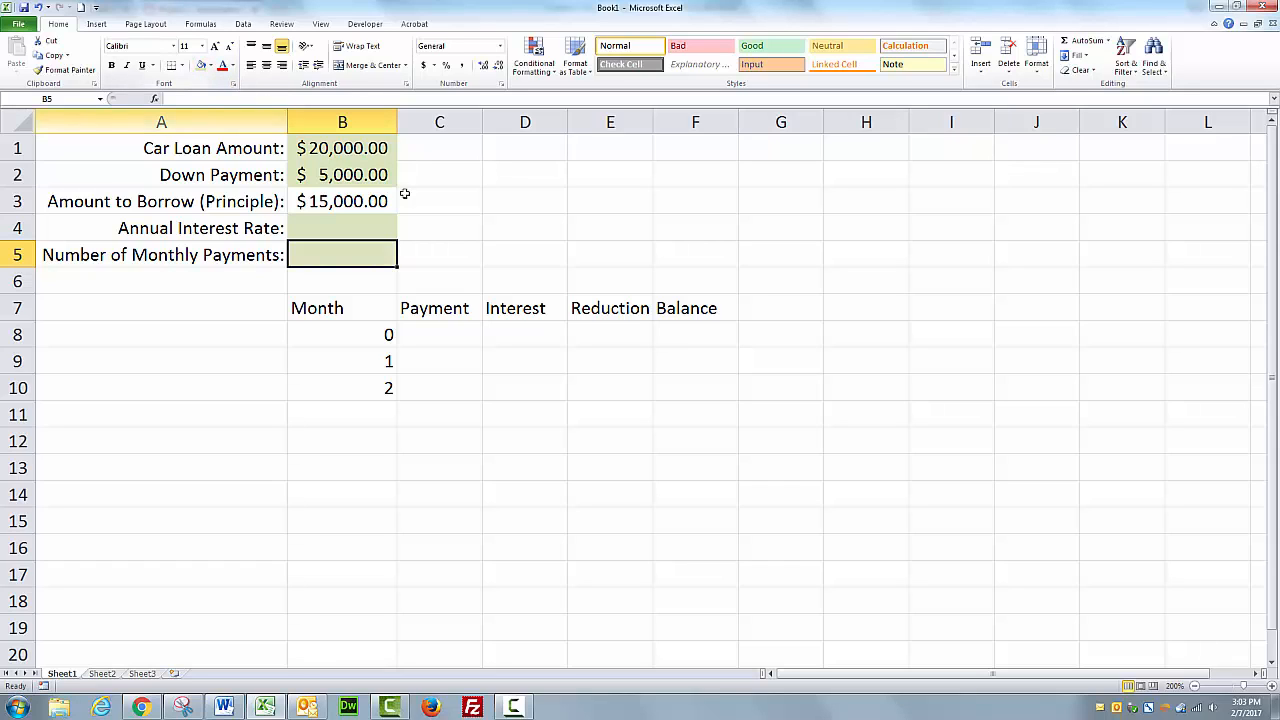
click(404, 193)
Enter .06 as the annual interest rate in B4.
click(355, 227)
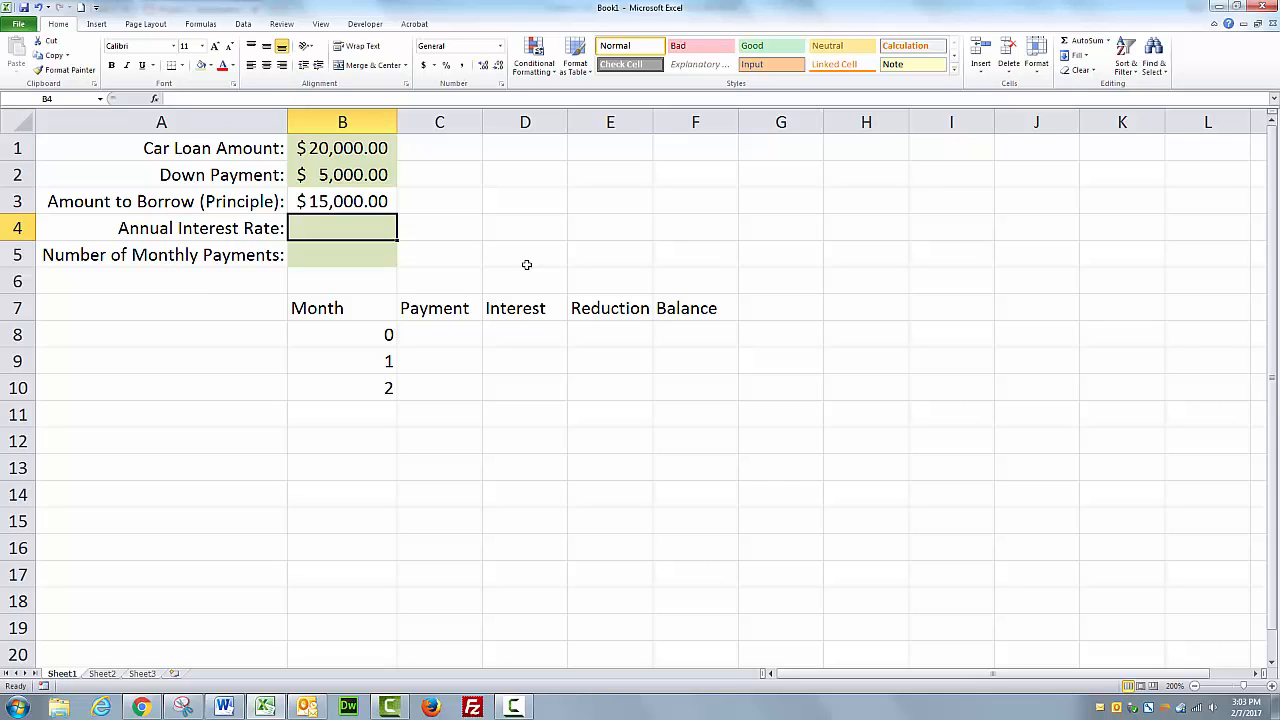
text(.06)
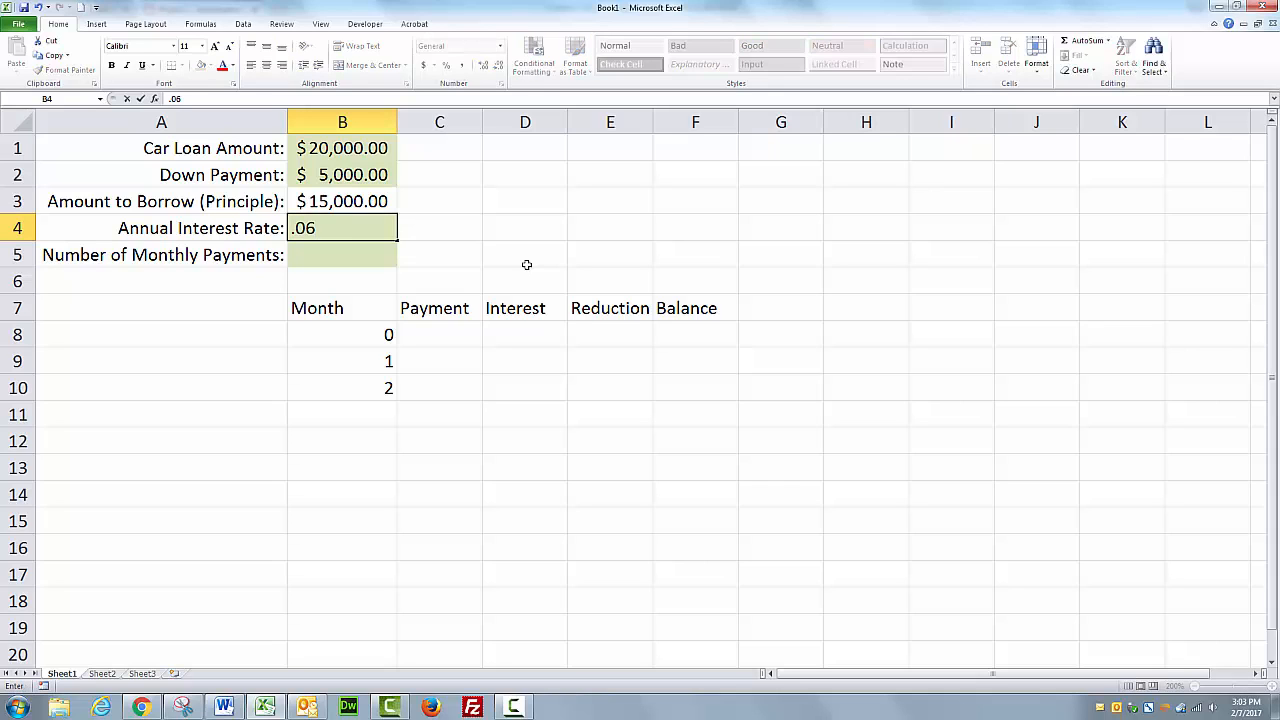
click(466, 257)
Format B4 as a percentage showing two decimal places.
click(370, 229)
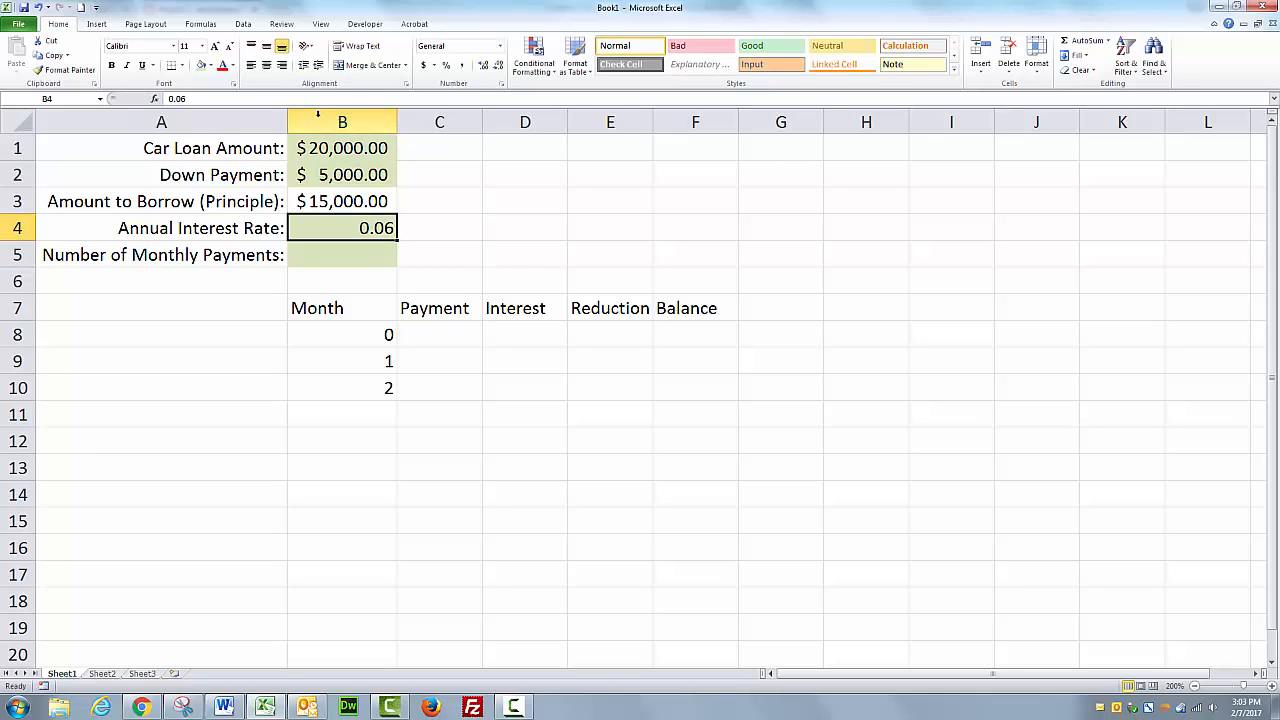
click(446, 70)
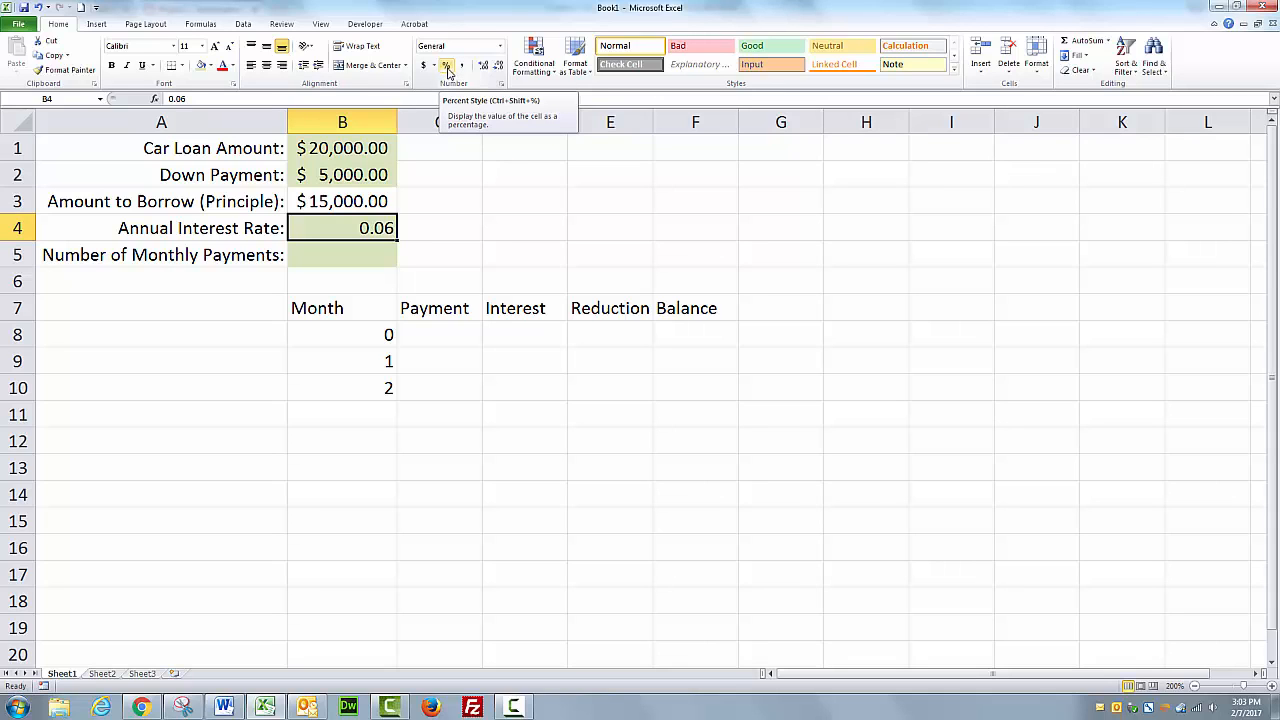
click(447, 70)
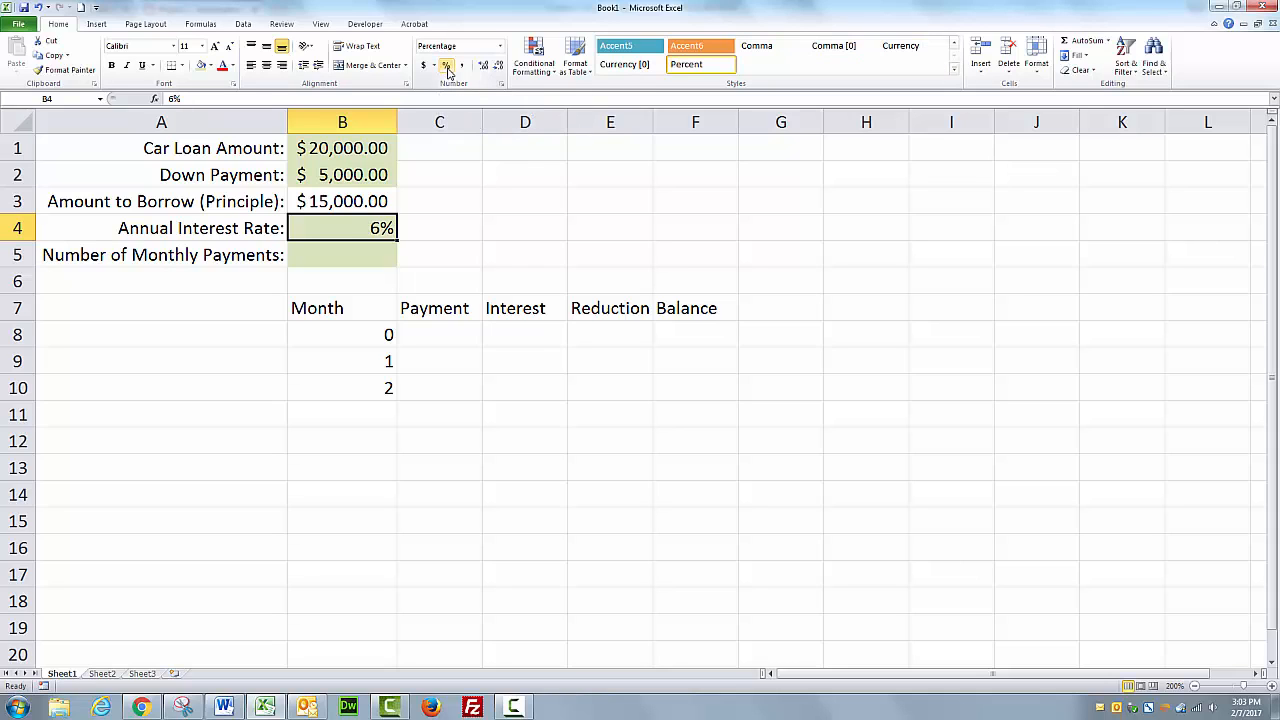
click(482, 66)
click(483, 66)
Enter 60 as the number of monthly payments in B5.
click(395, 255)
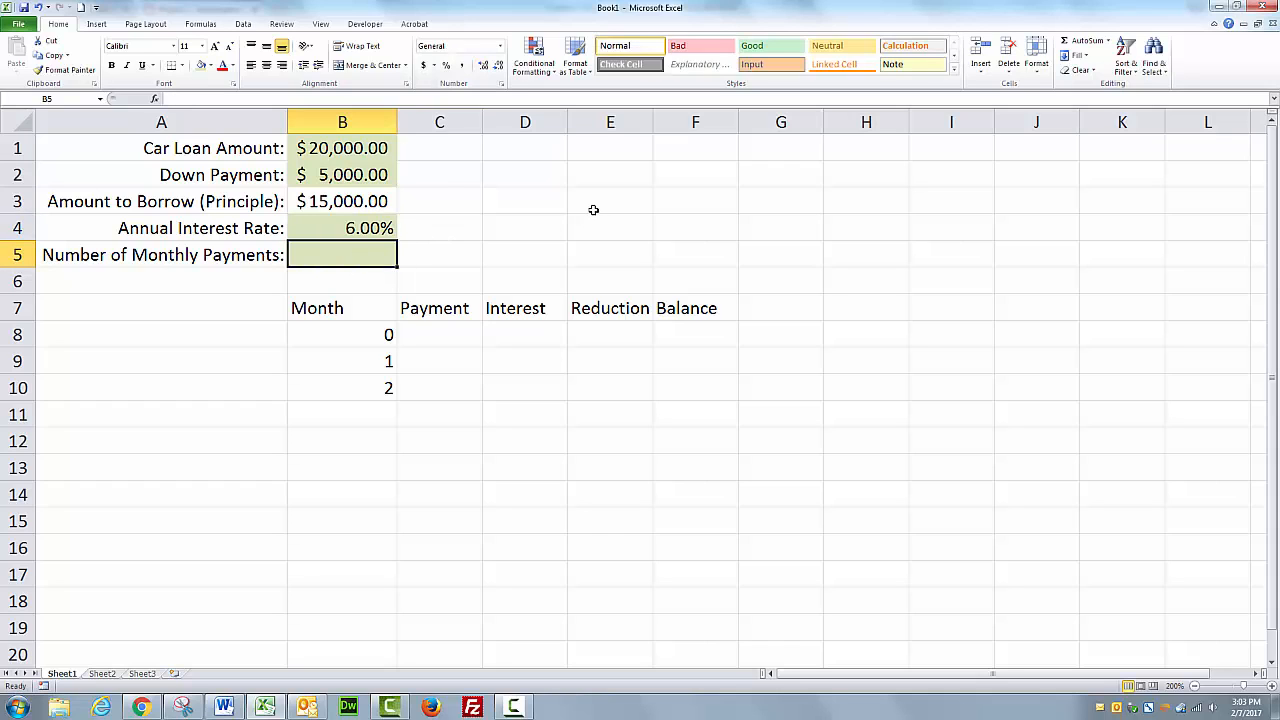
text(60)
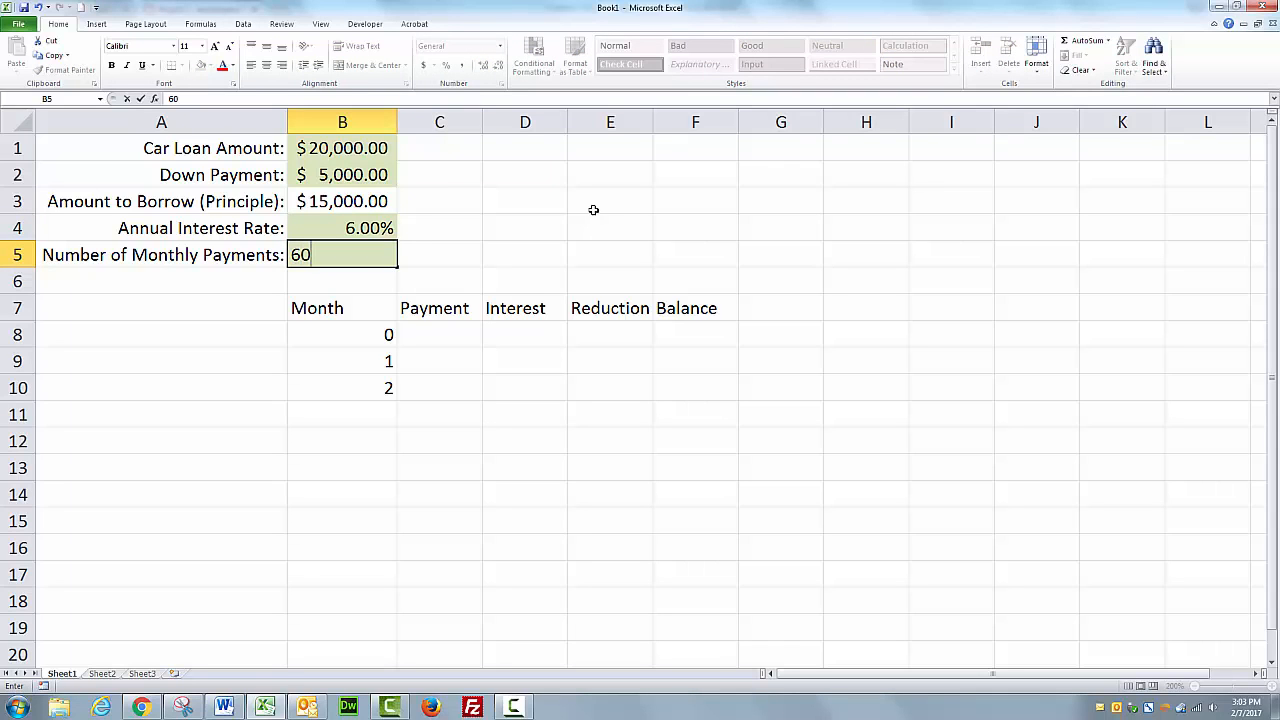
click(523, 271)
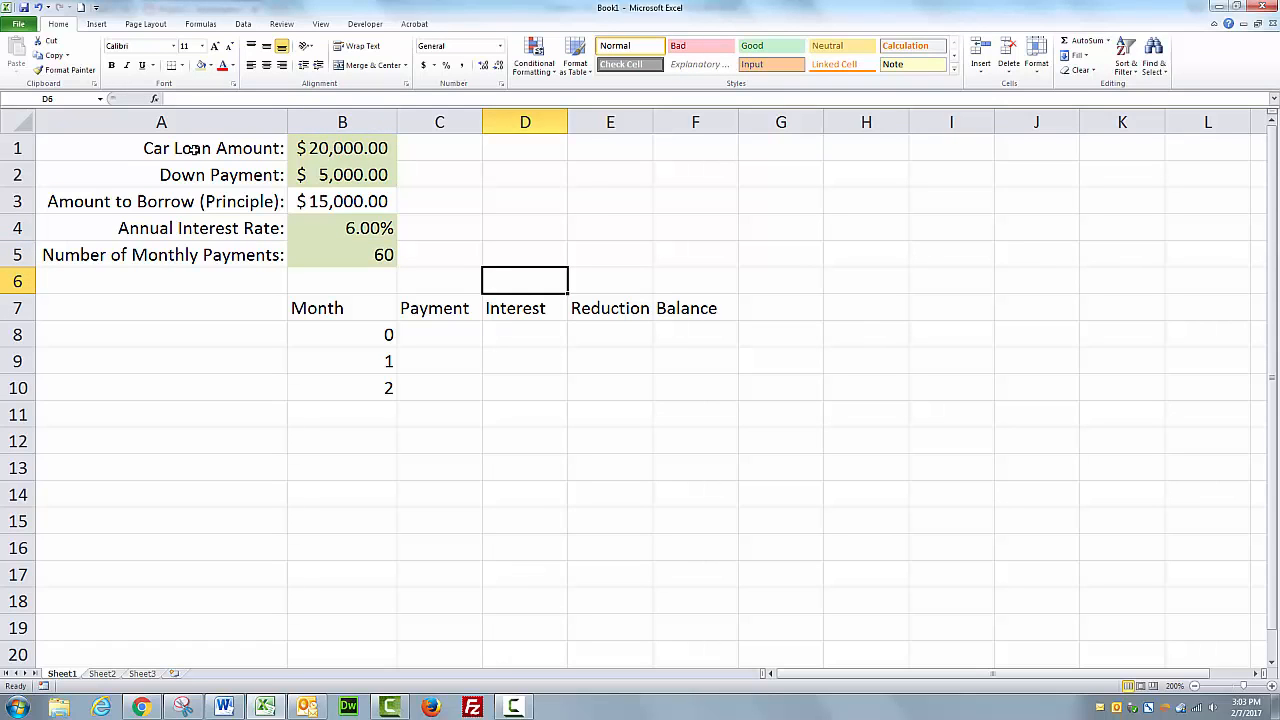
Review the input range A1:B5, the schedule area and the column headers in row 7.
drag(110, 148, 383, 252)
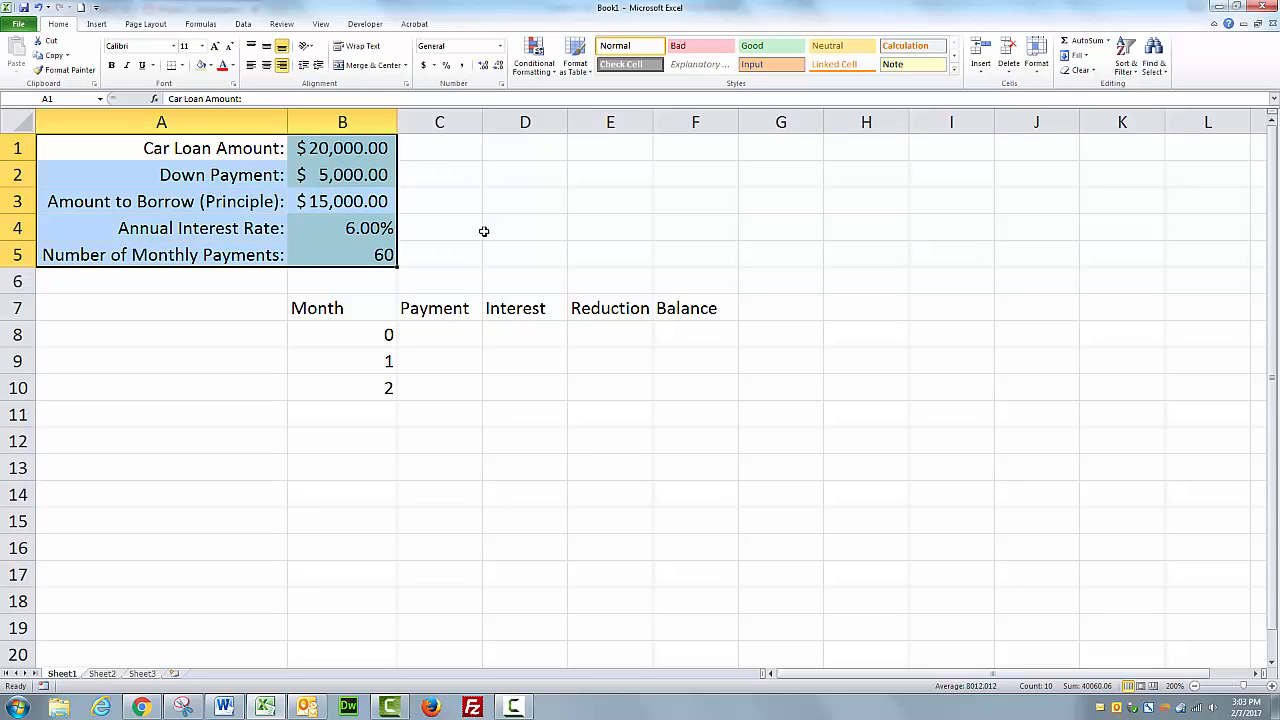
drag(343, 309, 899, 493)
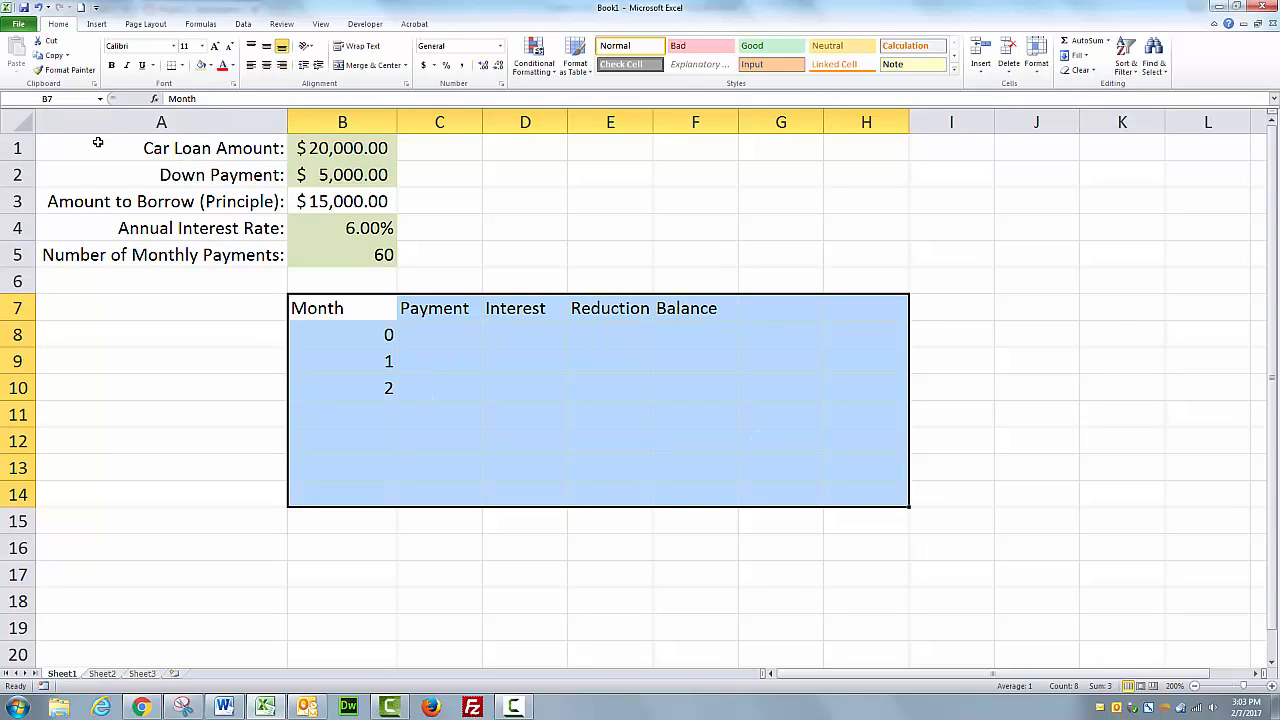
drag(98, 143, 380, 255)
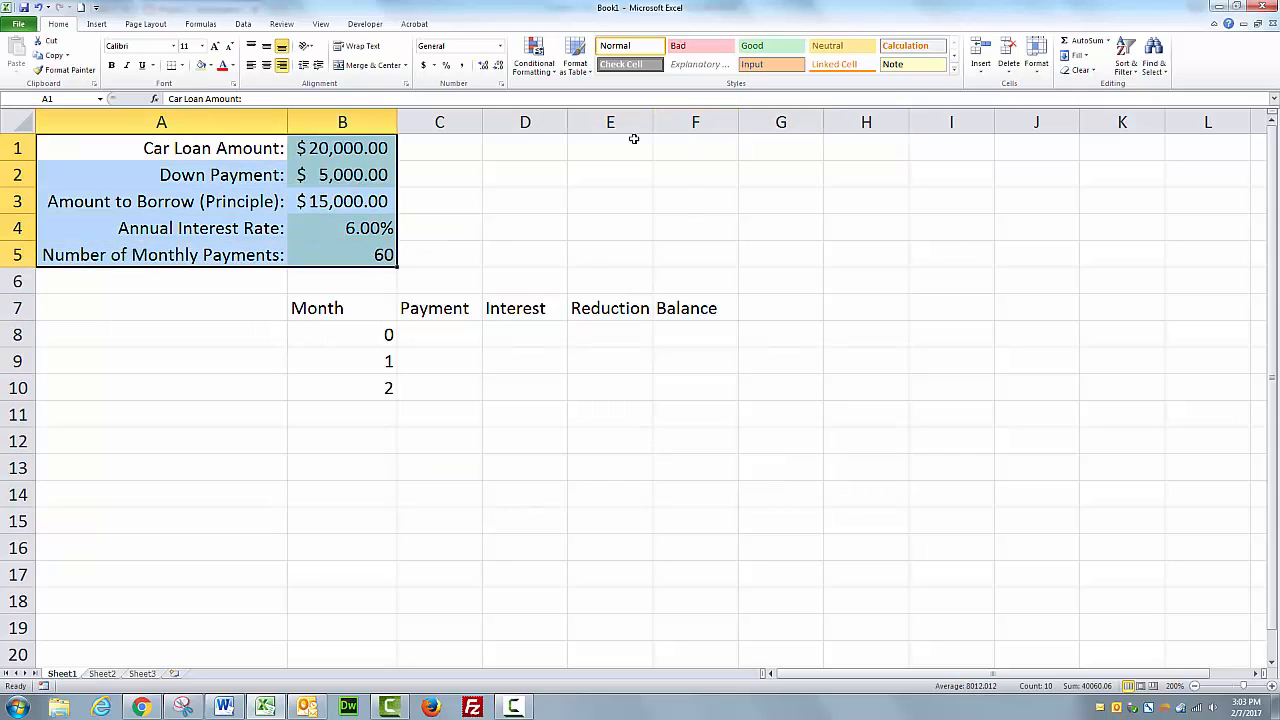
drag(633, 139, 962, 262)
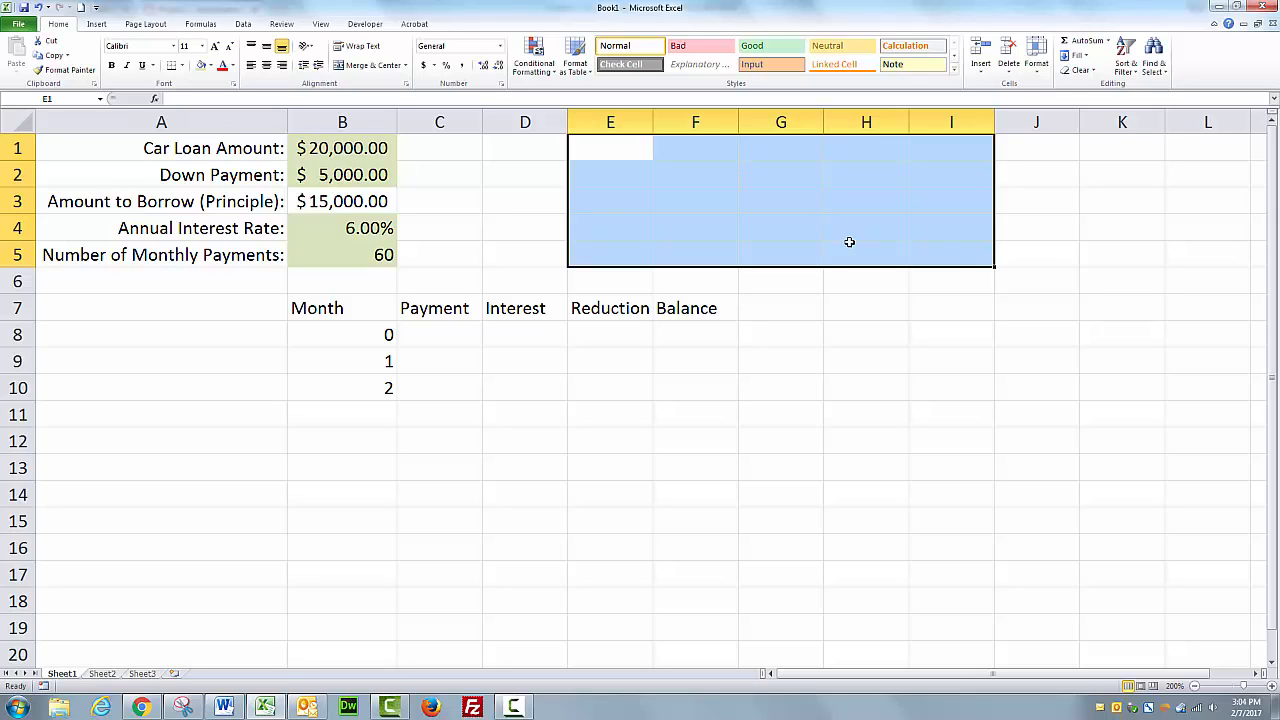
click(500, 446)
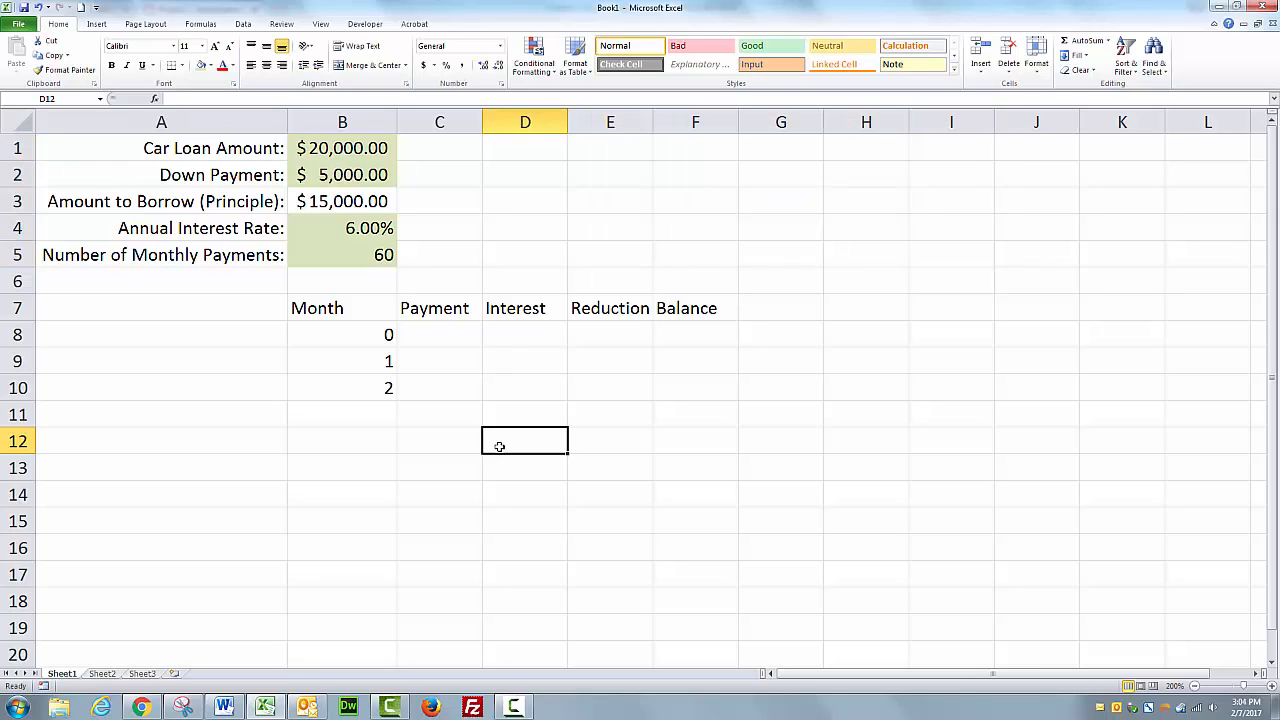
click(364, 304)
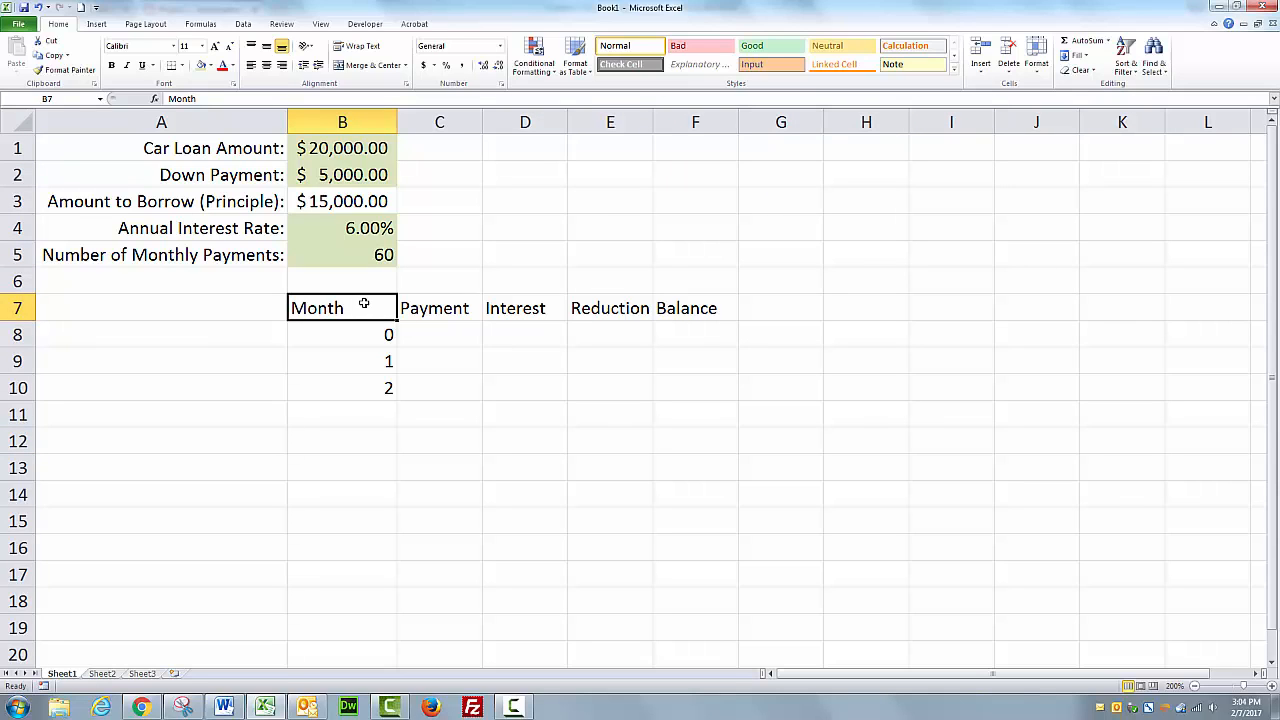
click(451, 306)
click(505, 308)
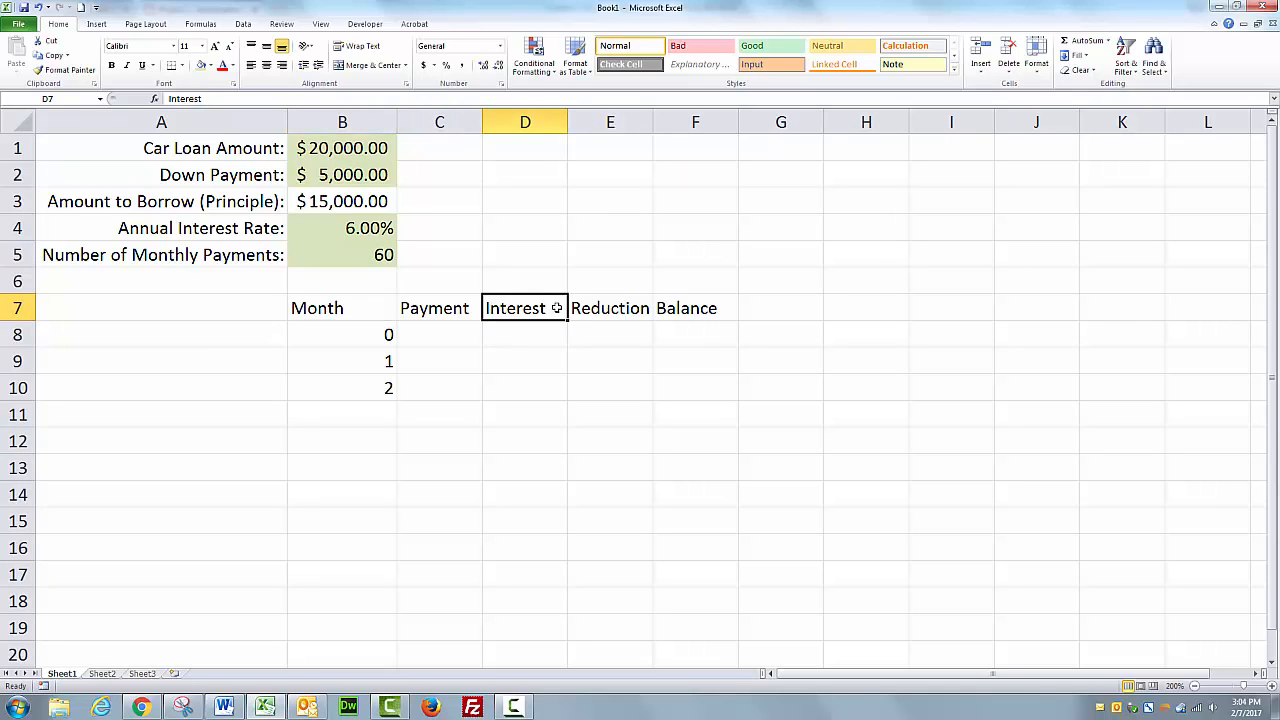
click(601, 310)
click(700, 310)
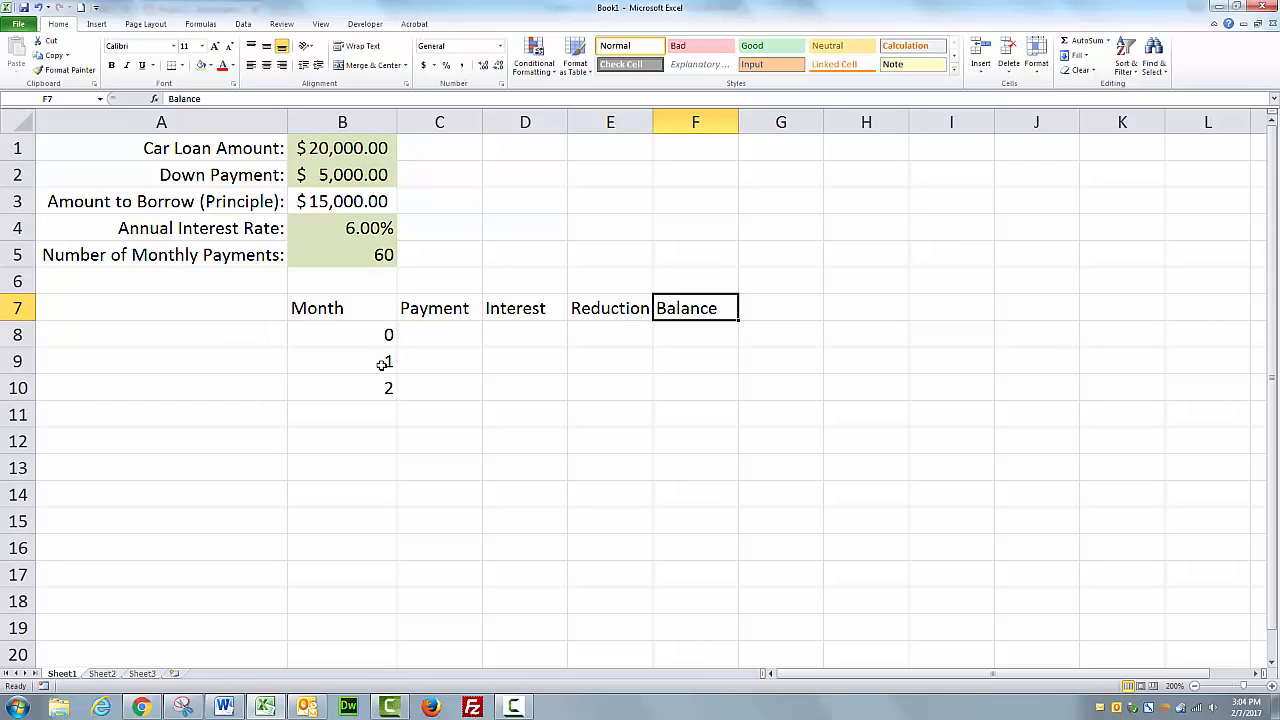
Fill the Month series in column B down from 0 to 60 through row 68.
drag(338, 308, 349, 384)
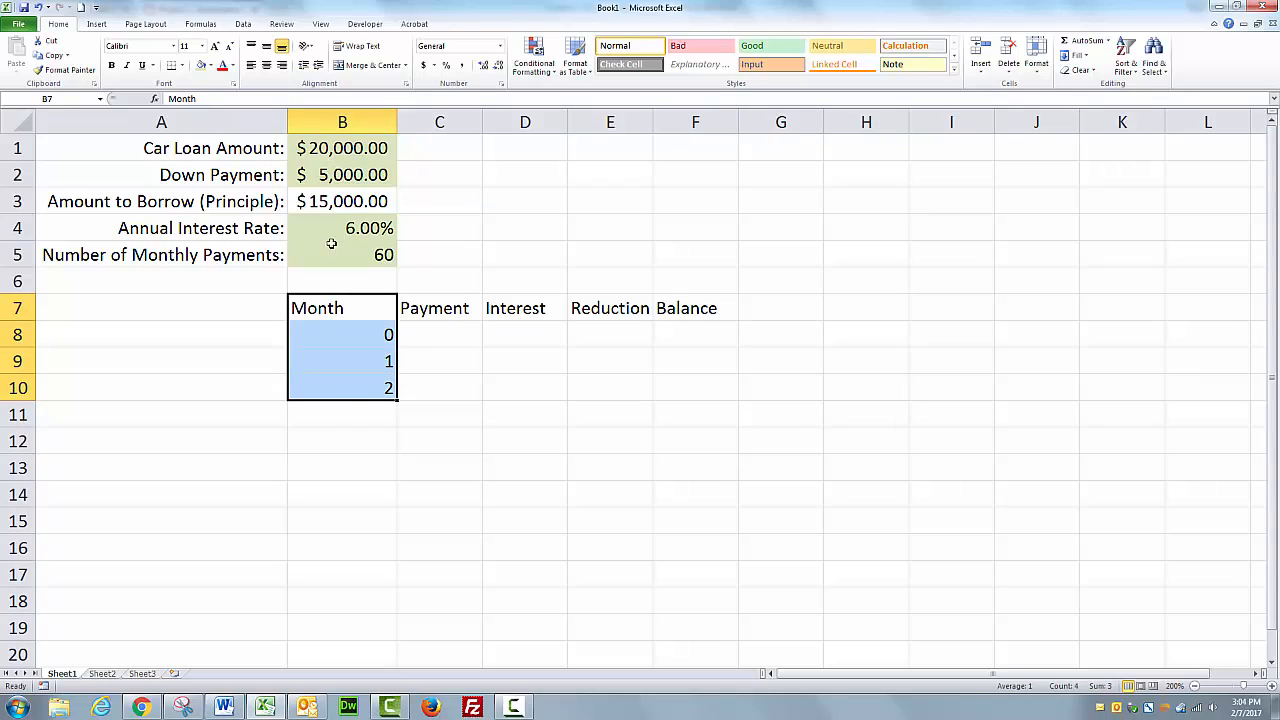
click(386, 360)
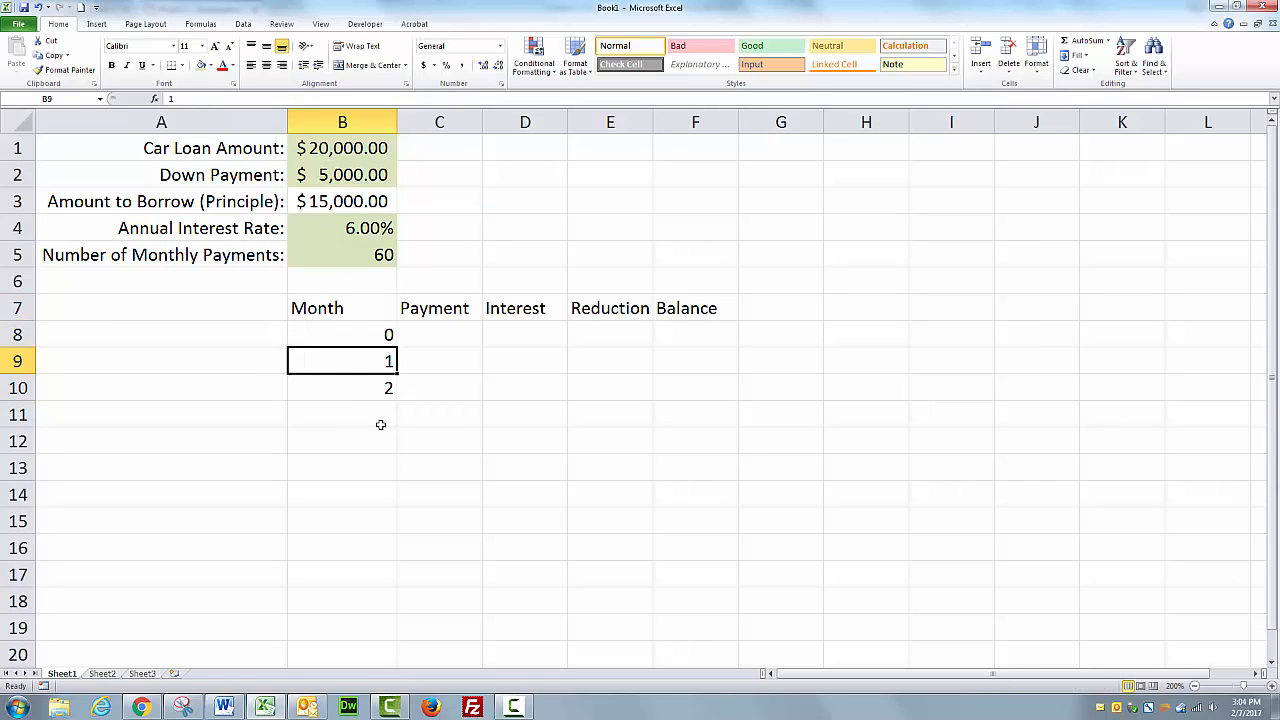
click(385, 335)
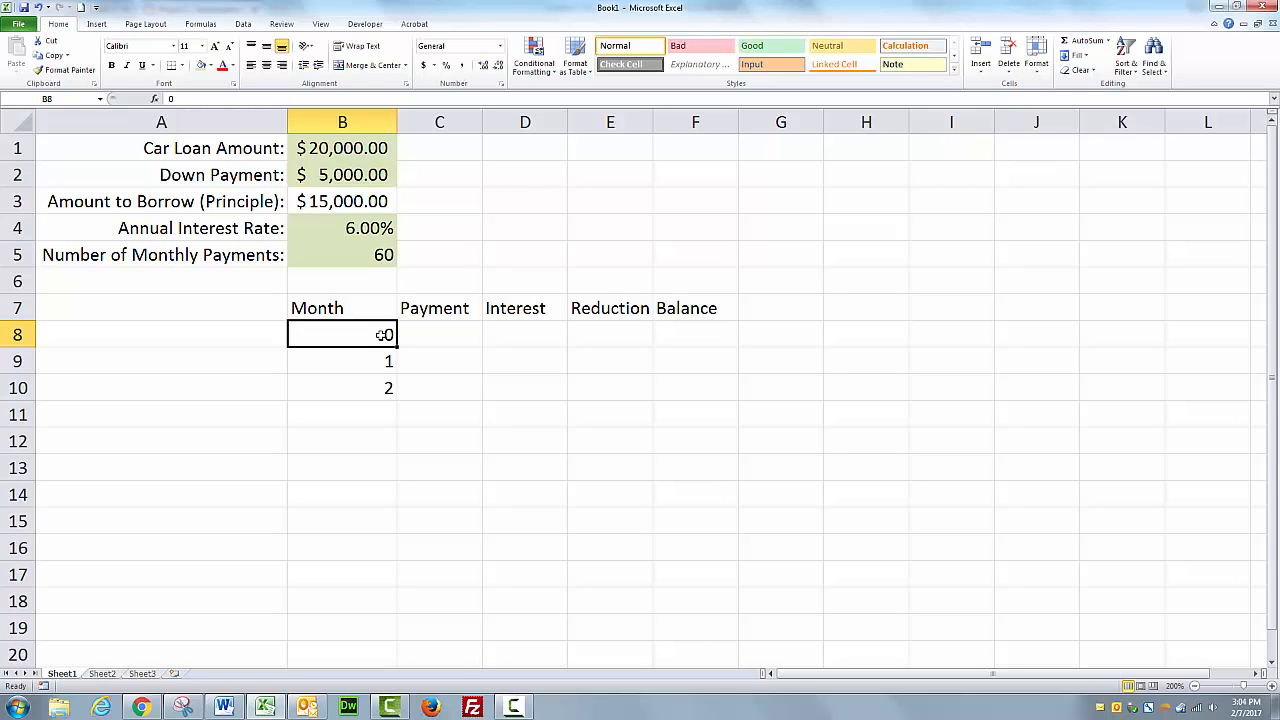
click(376, 364)
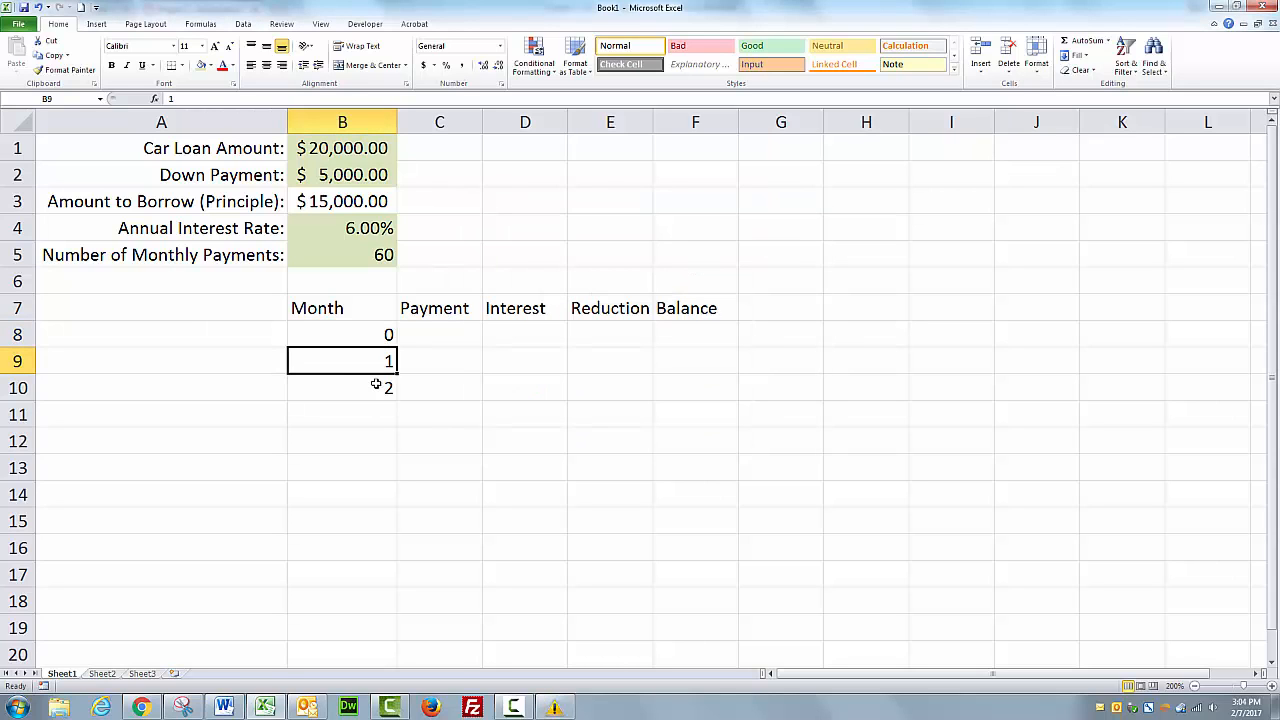
click(387, 337)
drag(387, 337, 383, 390)
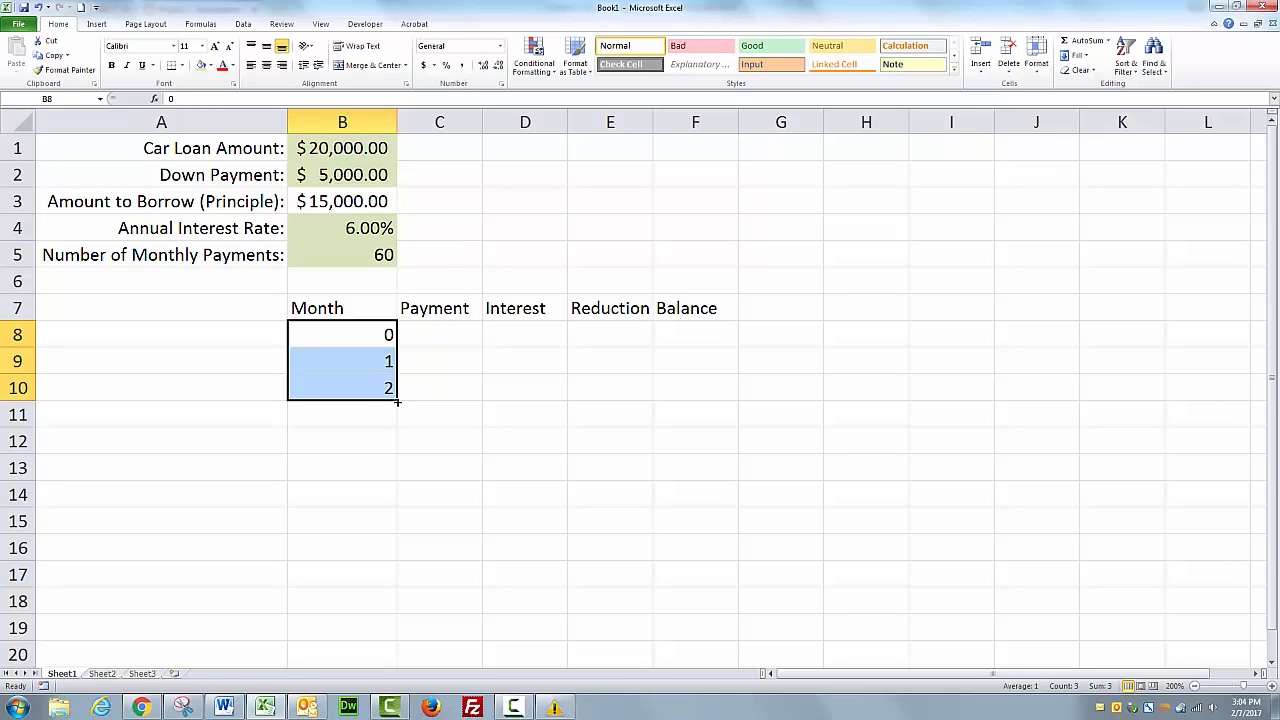
drag(397, 401, 405, 615)
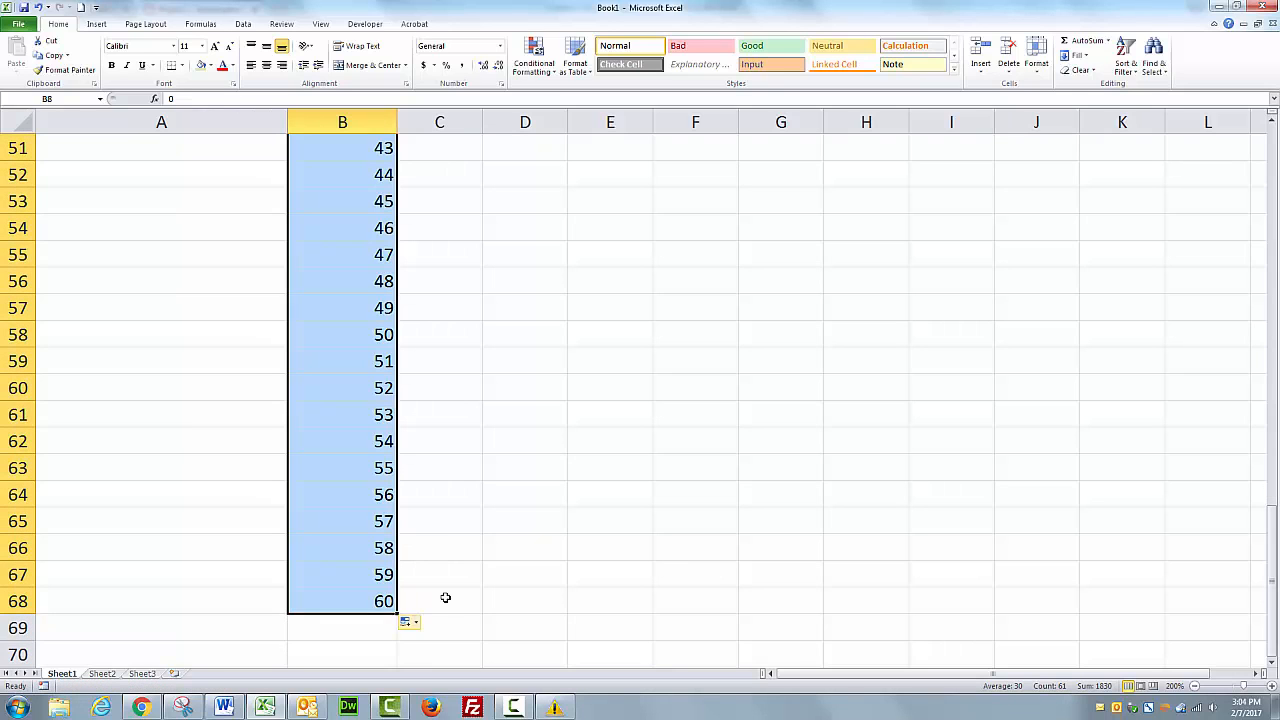
Center-align the Month column from the header B7 down to B68.
scroll(470, 540, up, 8)
scroll(467, 480, up, 9)
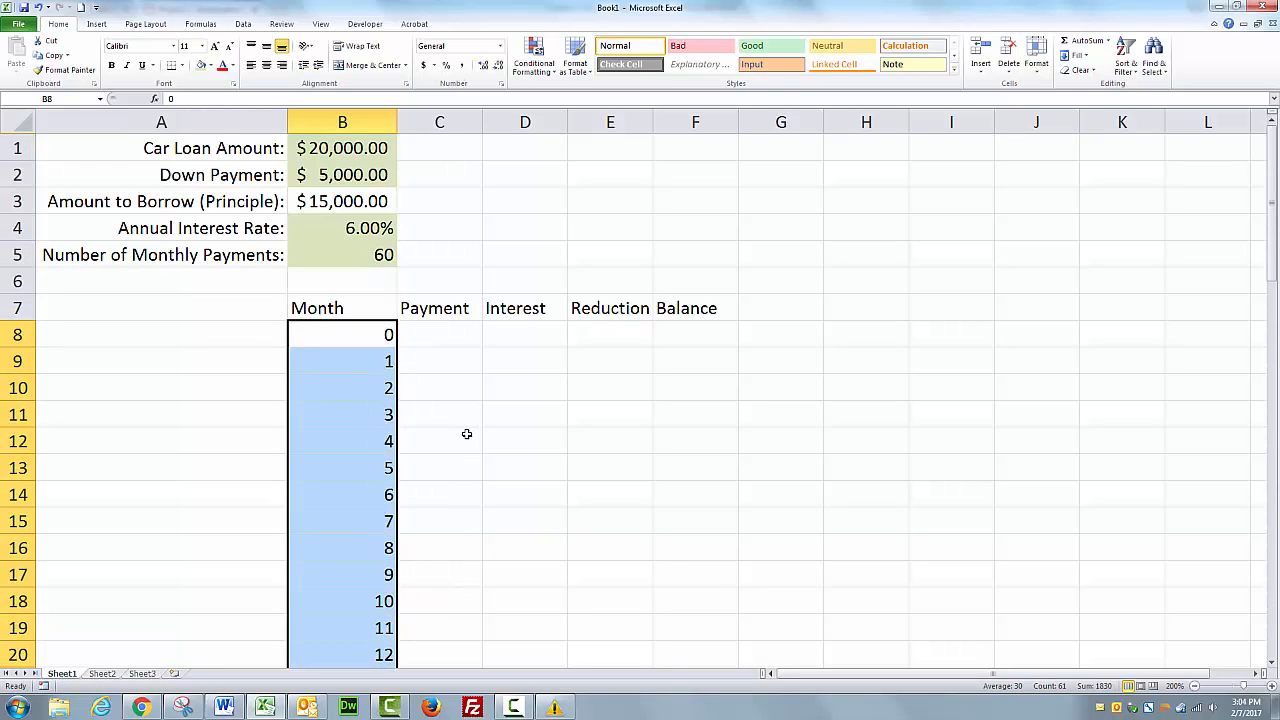
click(460, 337)
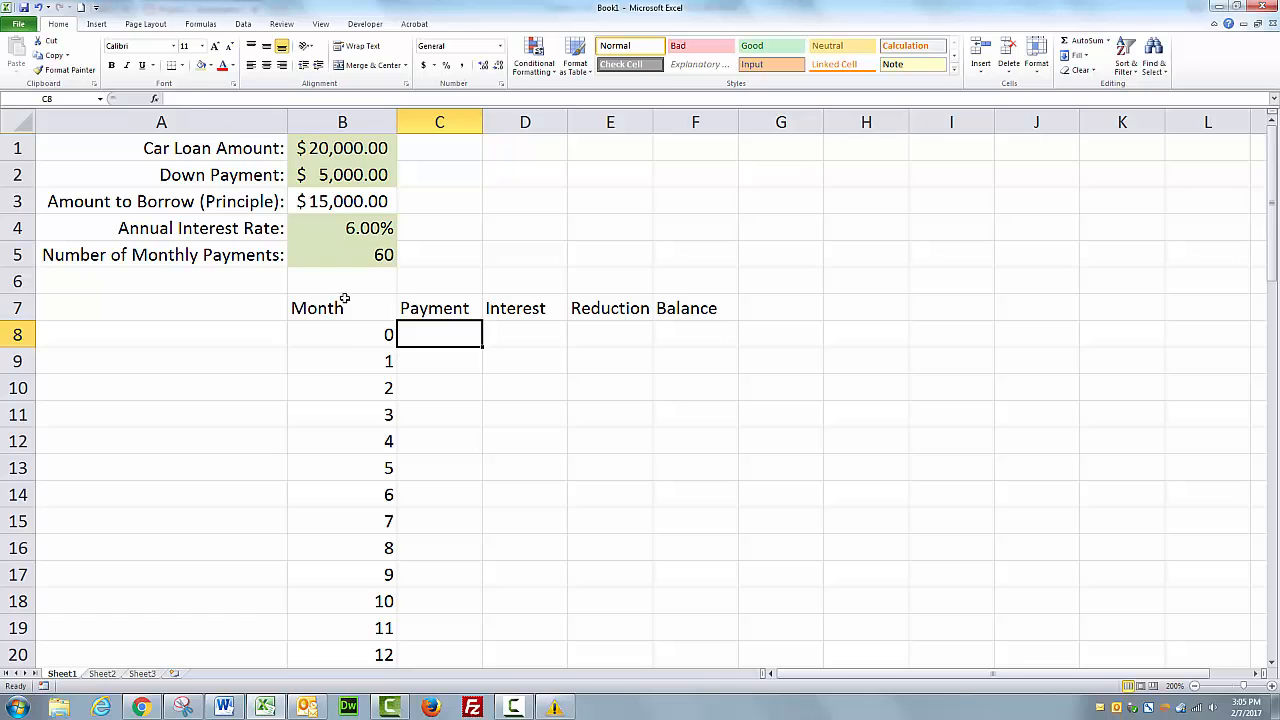
drag(346, 300, 371, 627)
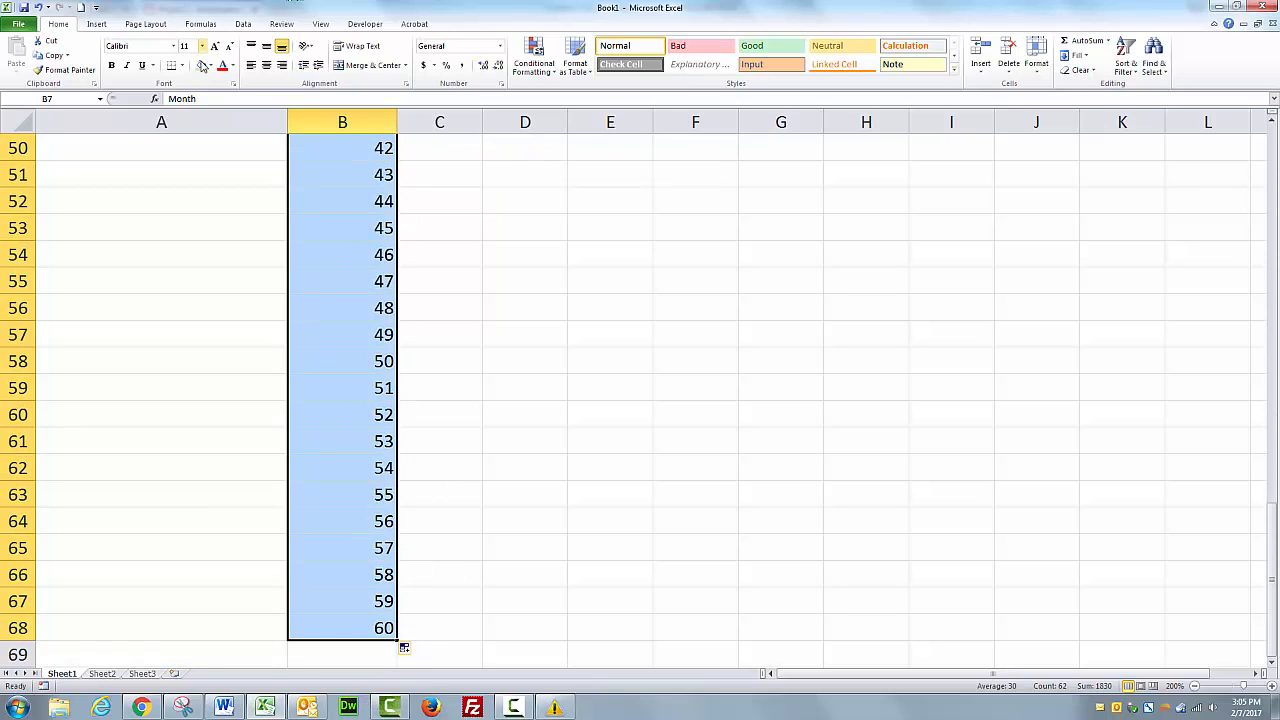
click(267, 66)
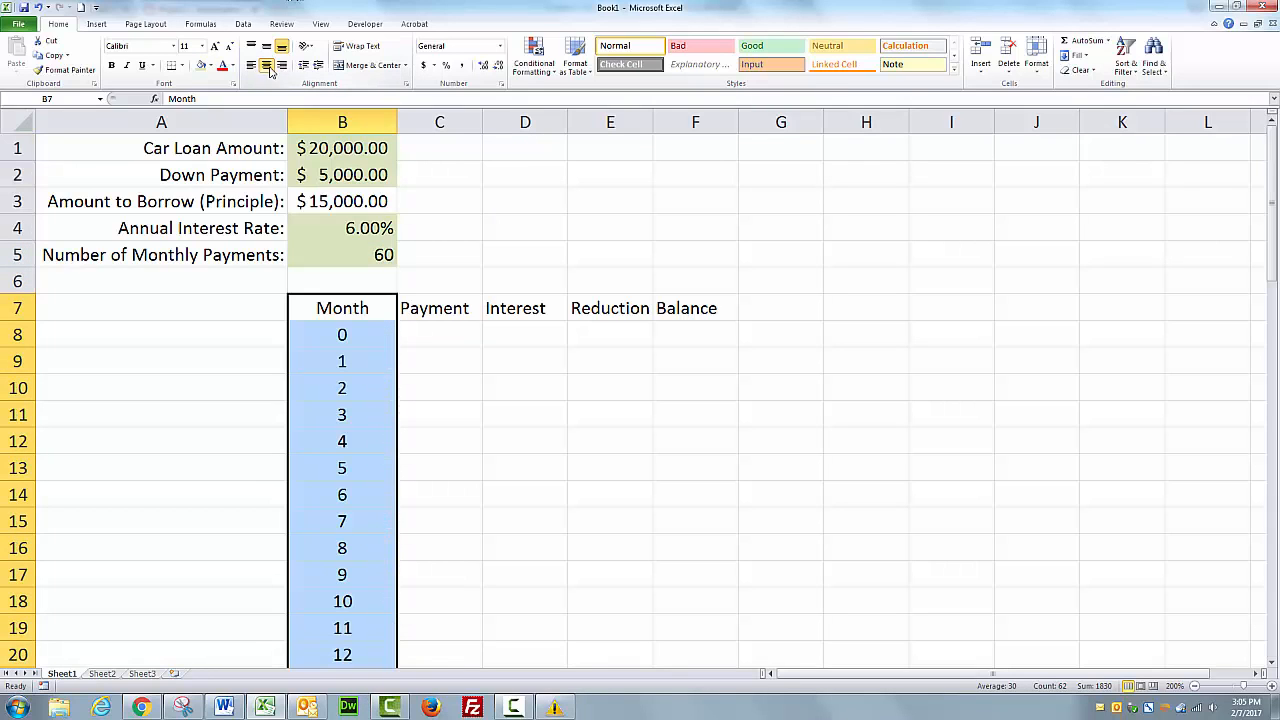
Open the Insert Function dialog for C8 and browse the full list of all functions.
click(514, 415)
click(448, 333)
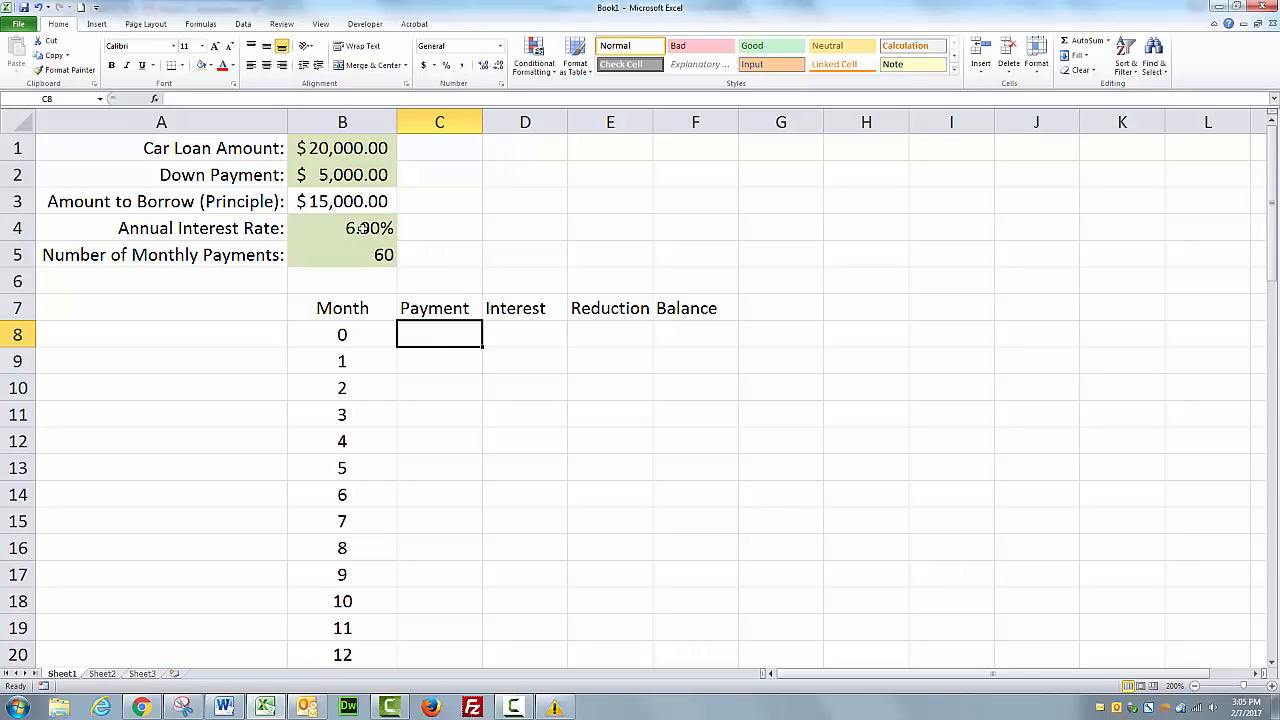
click(155, 101)
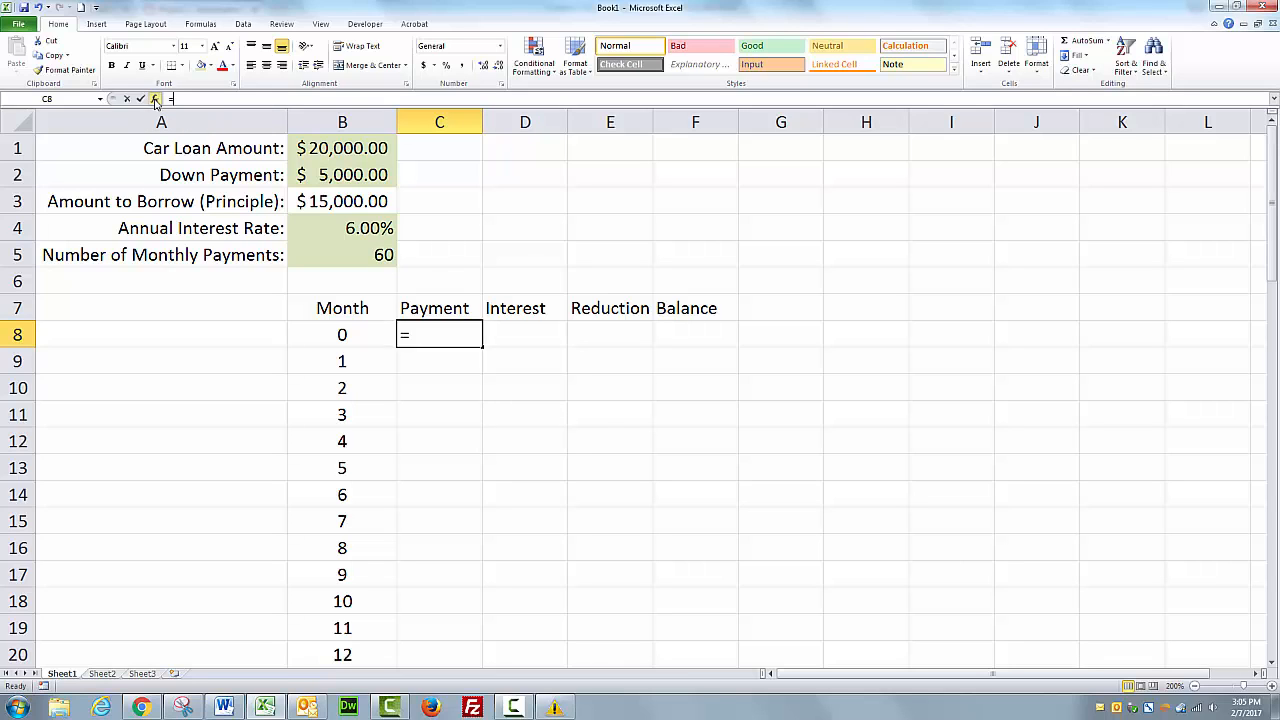
click(420, 276)
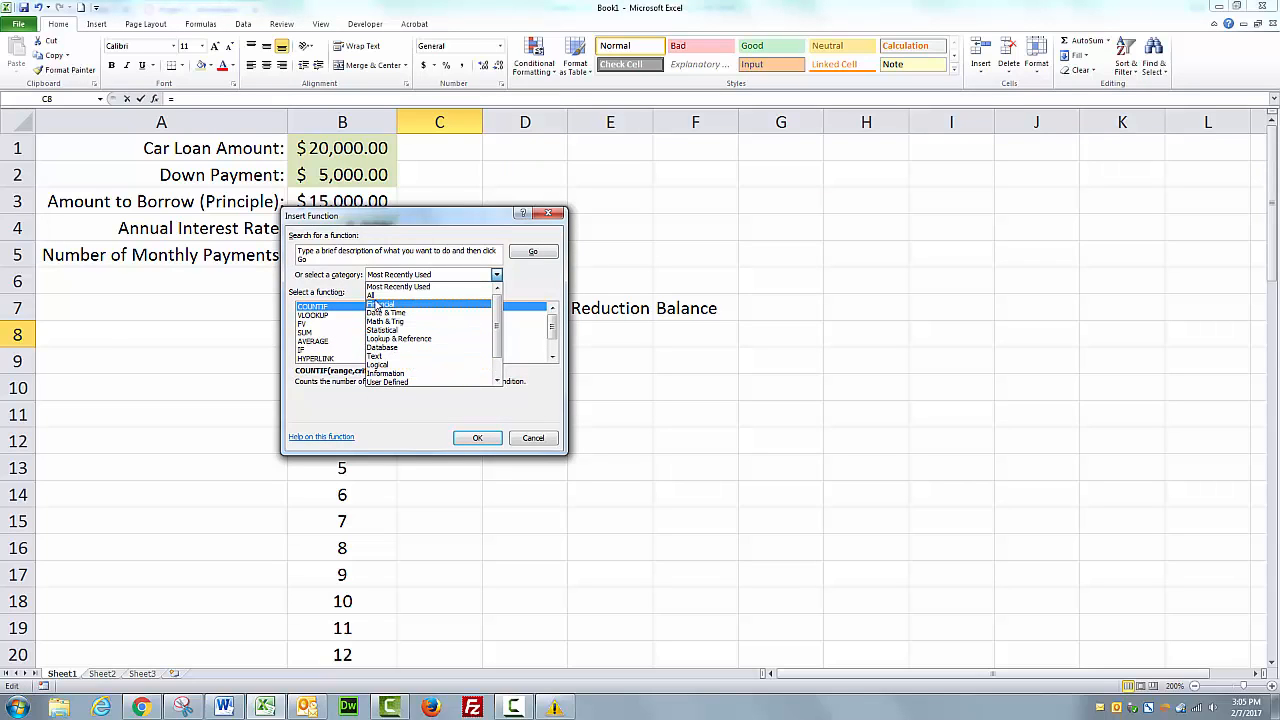
click(376, 298)
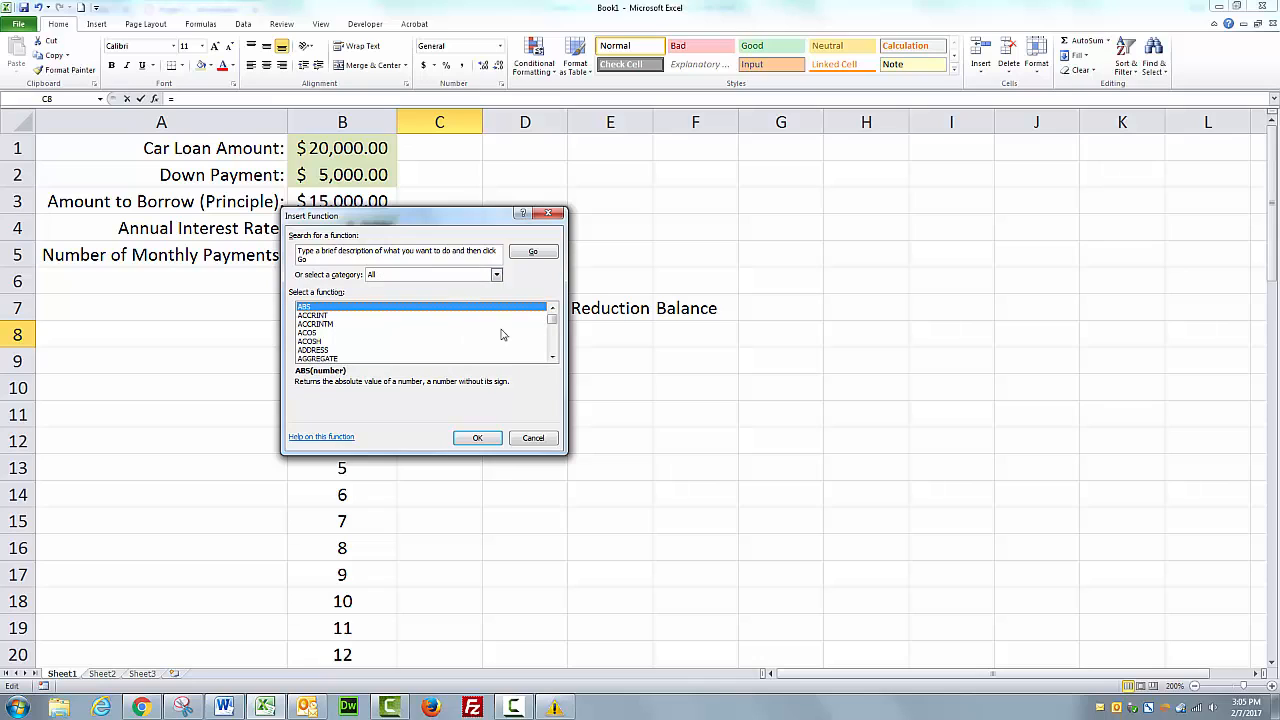
click(315, 333)
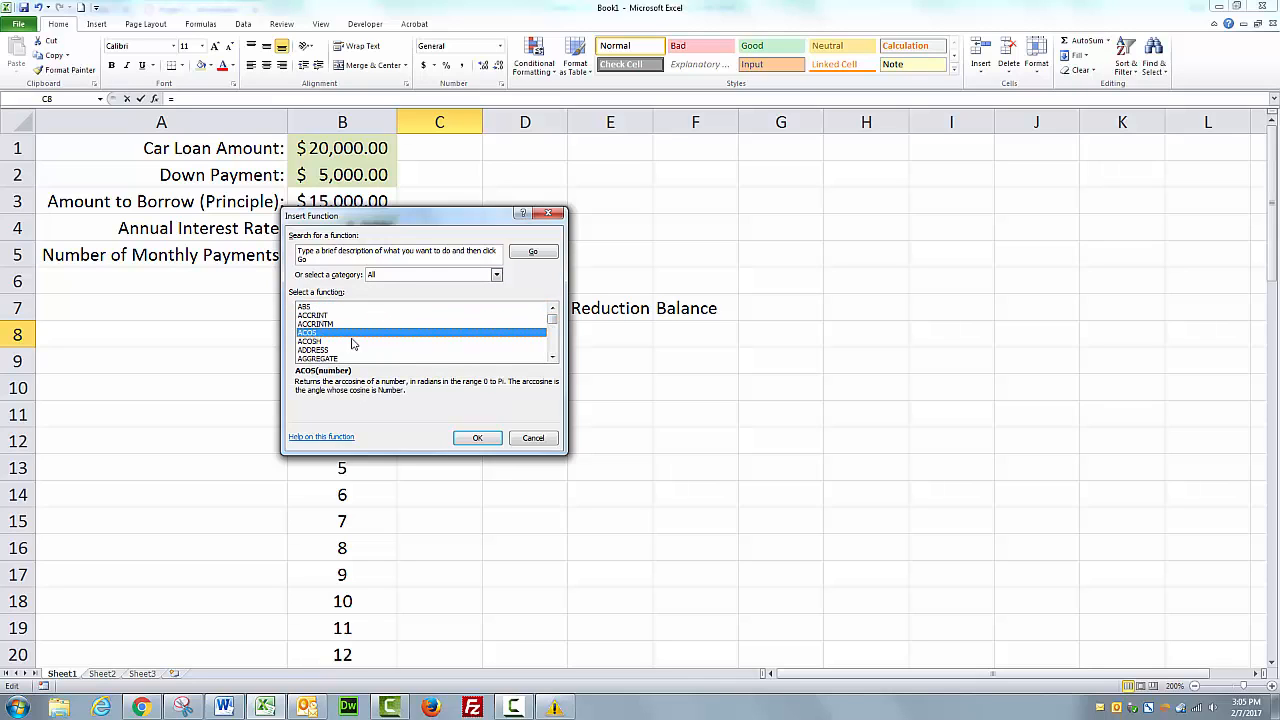
key(p)
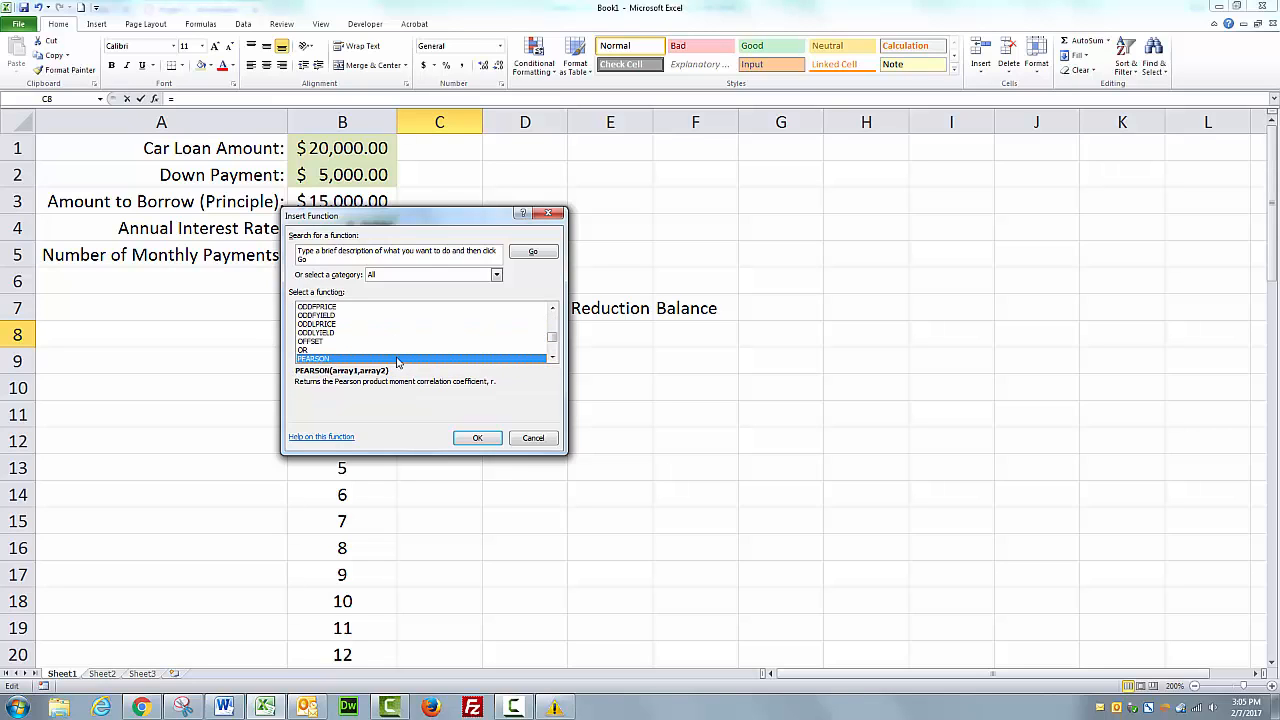
click(553, 357)
click(553, 357)
click(553, 357)
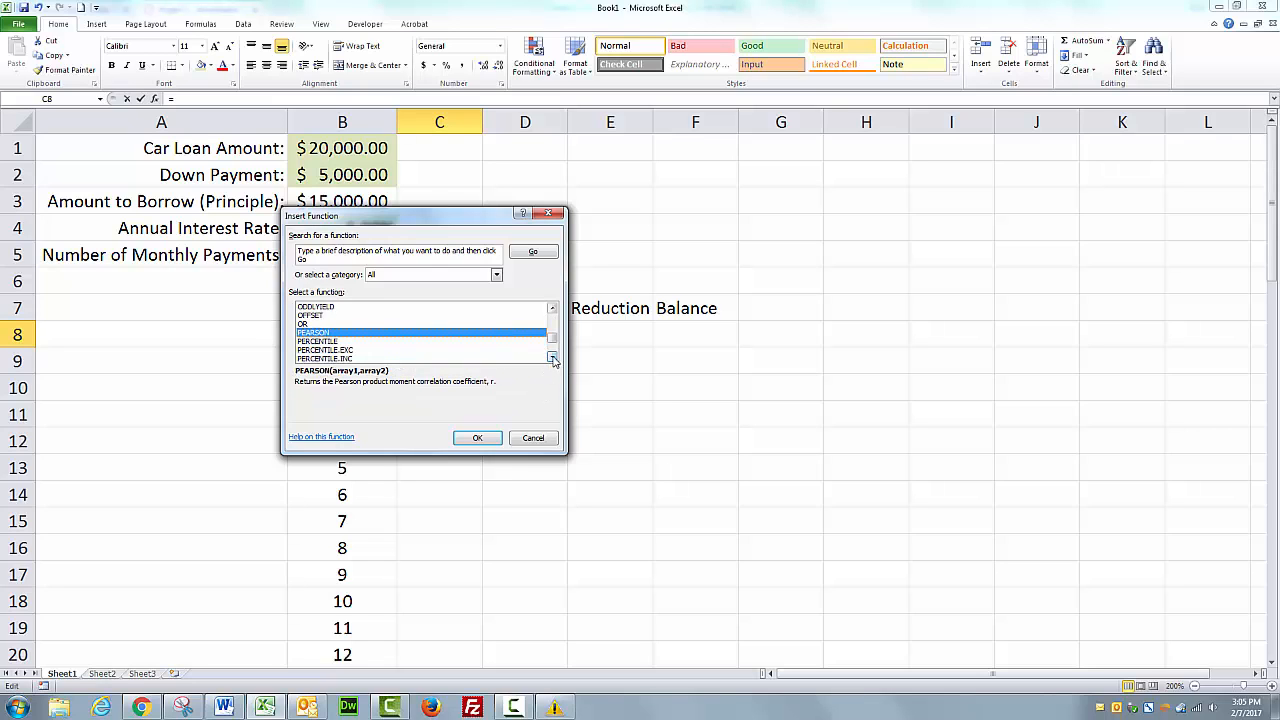
click(553, 357)
click(553, 357)
Choose PMT from the Financial function category to insert it into C8.
click(496, 274)
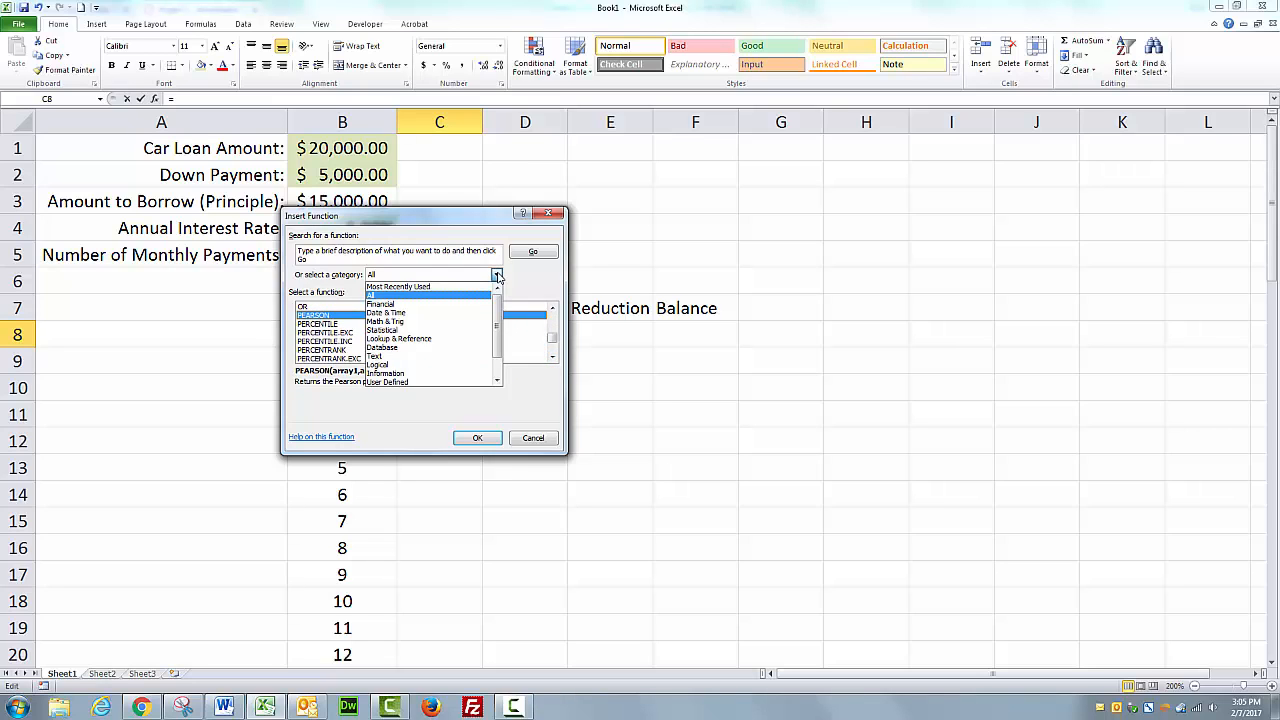
click(409, 306)
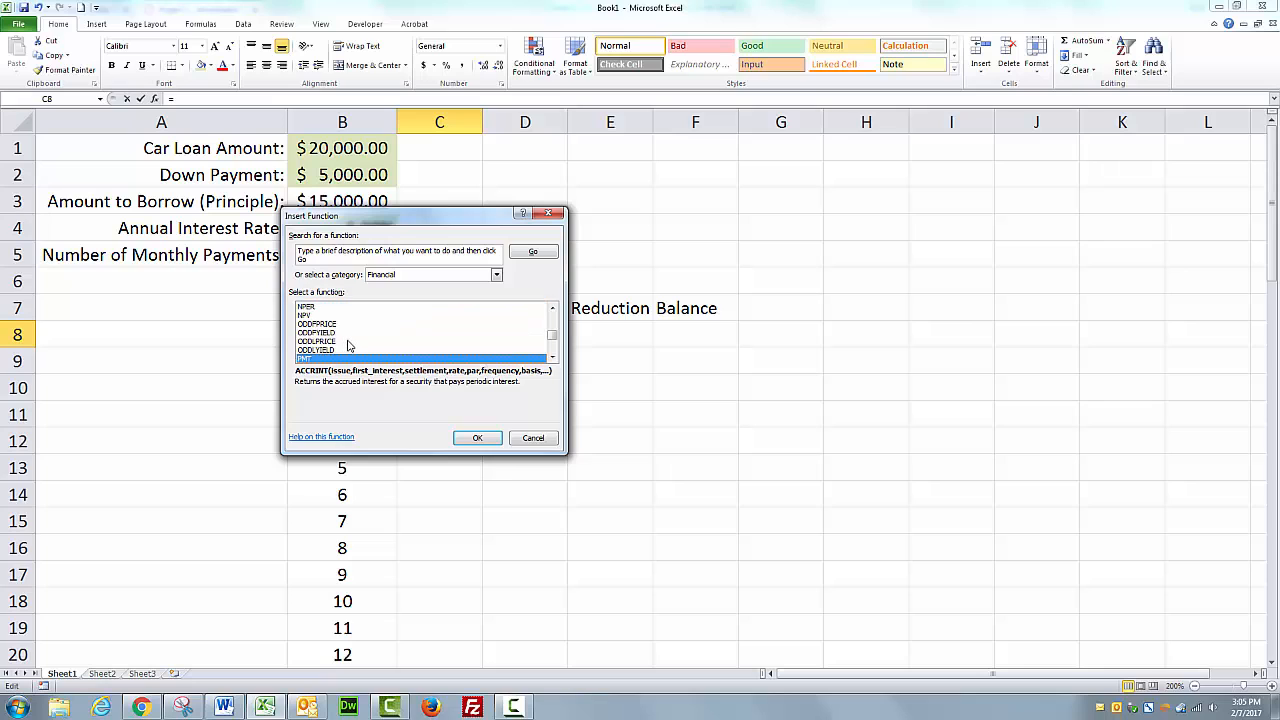
key(p)
click(552, 358)
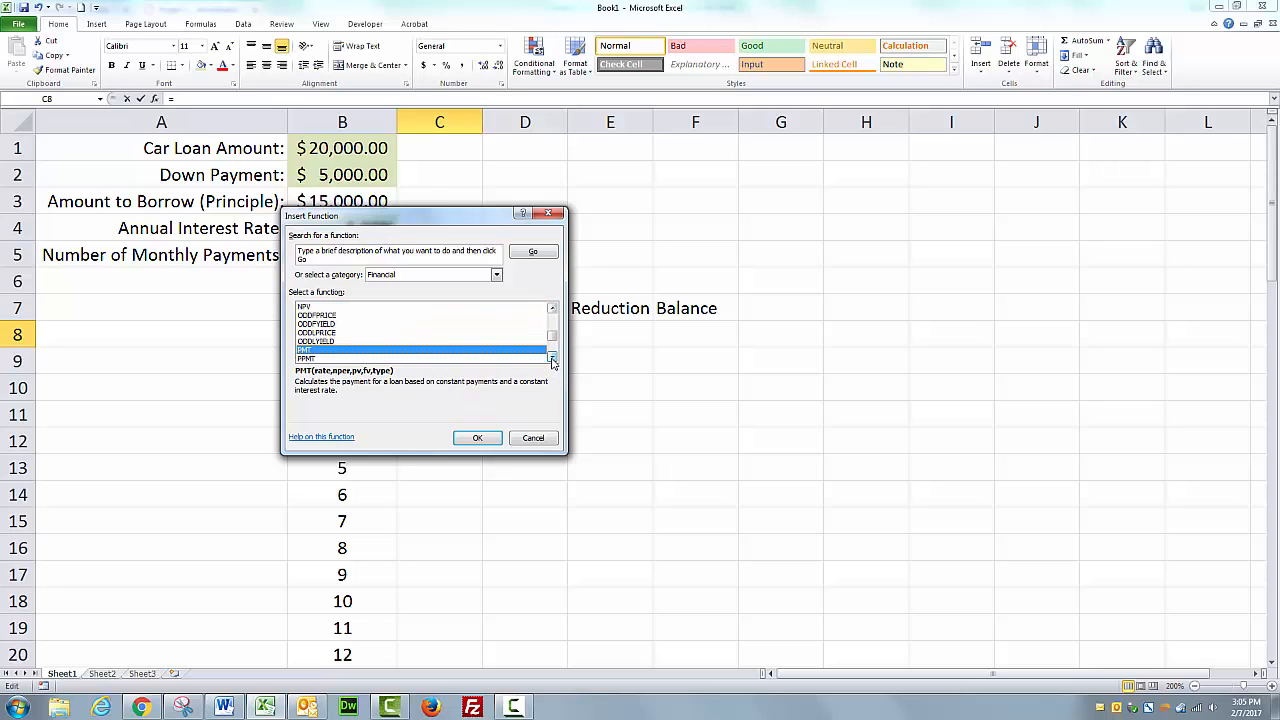
click(552, 358)
click(552, 358)
click(552, 358)
click(552, 358)
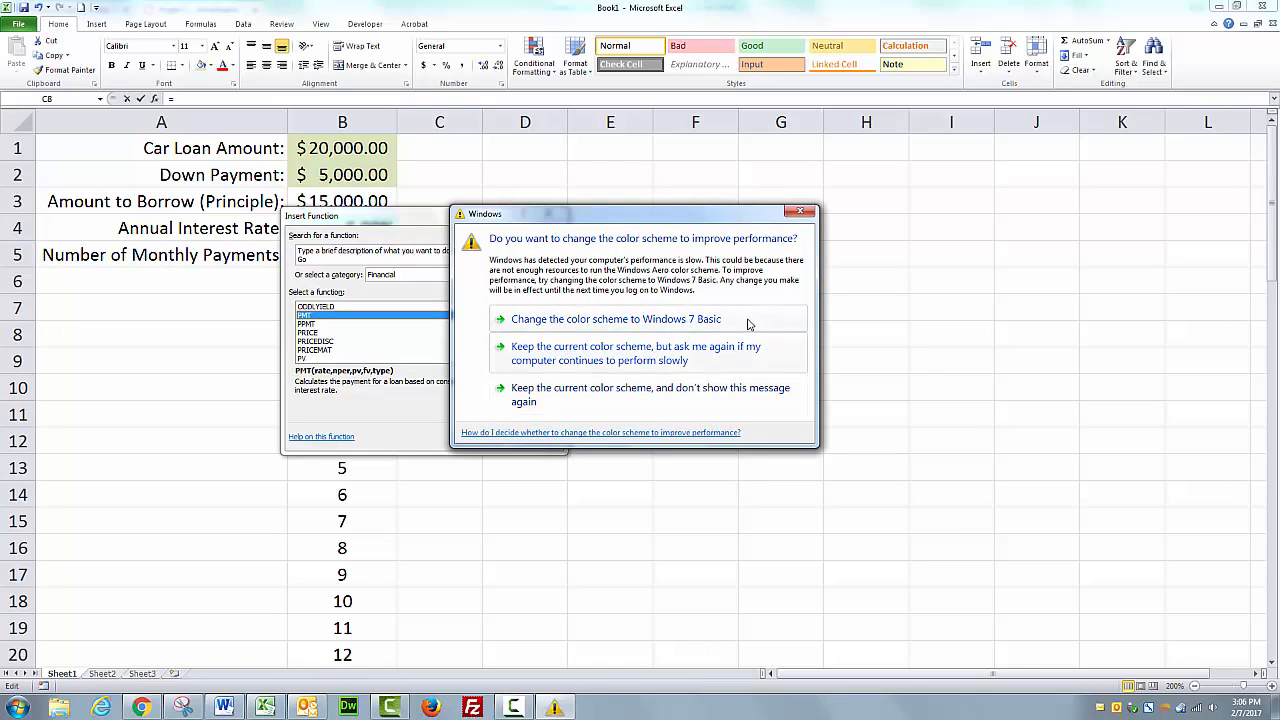
click(804, 213)
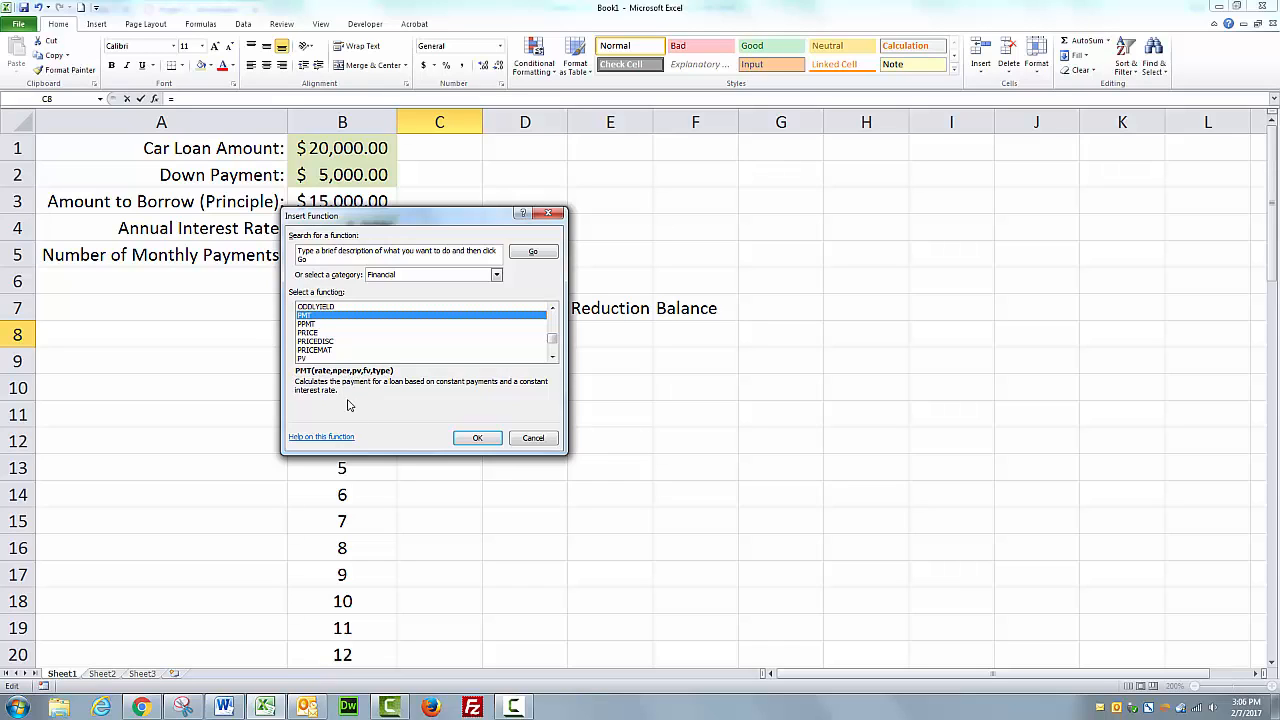
click(479, 438)
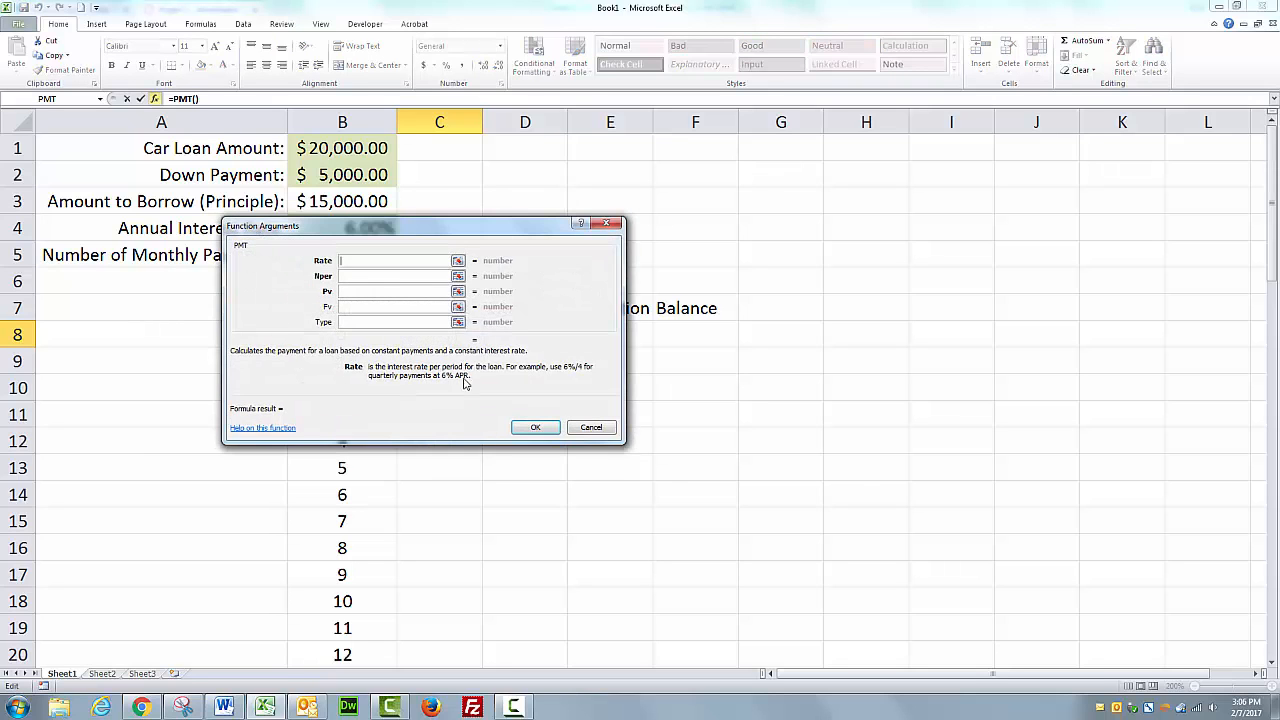
Fill in the PMT arguments with Rate B4/12, Nper B5 and Pv B3, and confirm.
drag(403, 222, 835, 182)
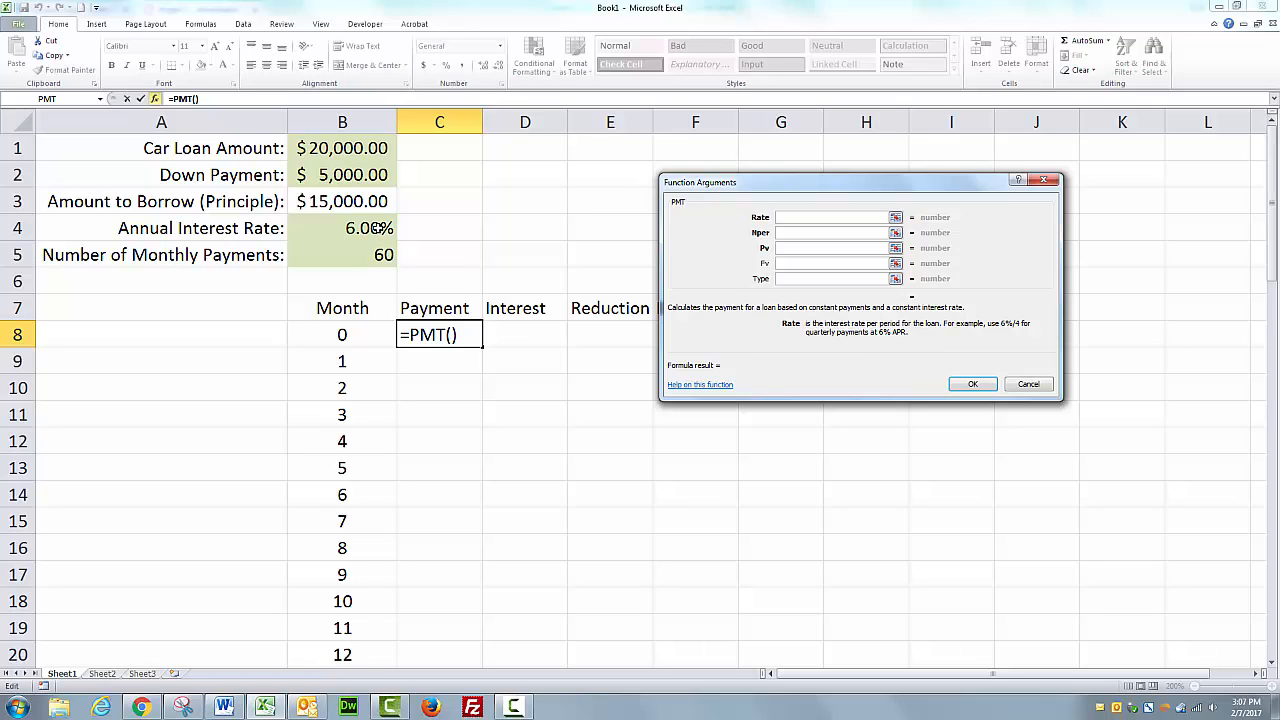
click(378, 228)
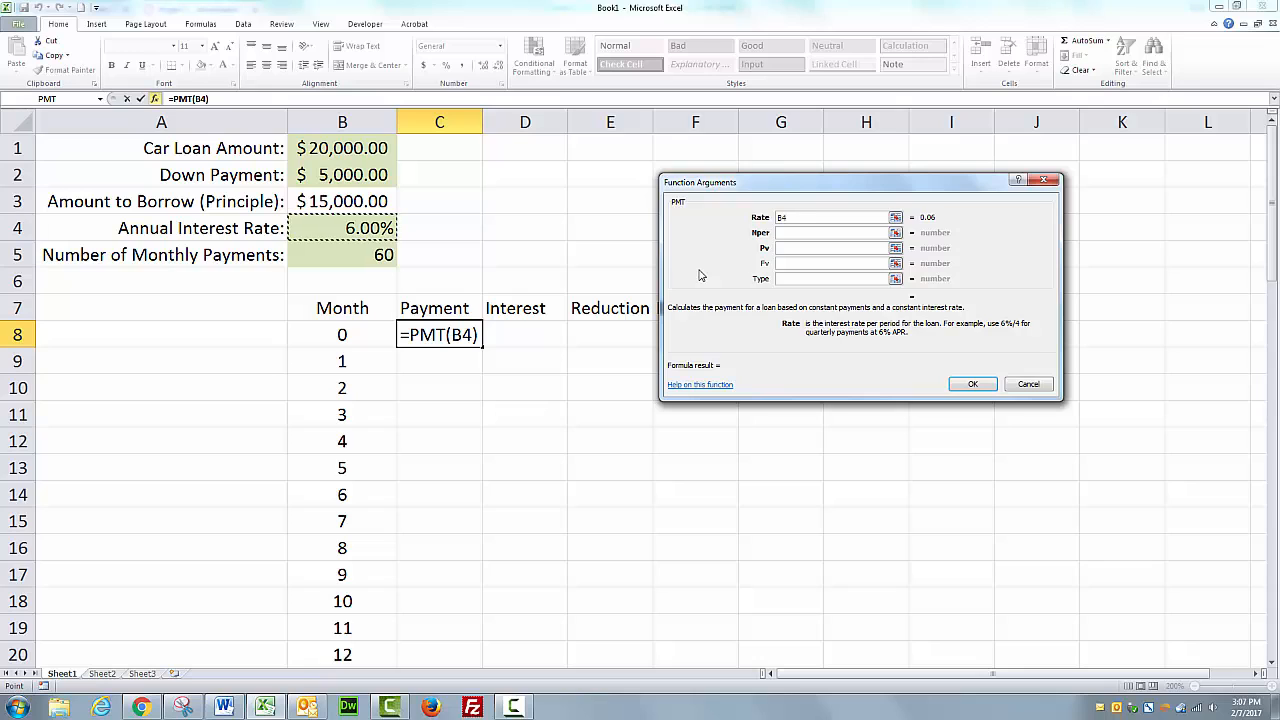
text(/)
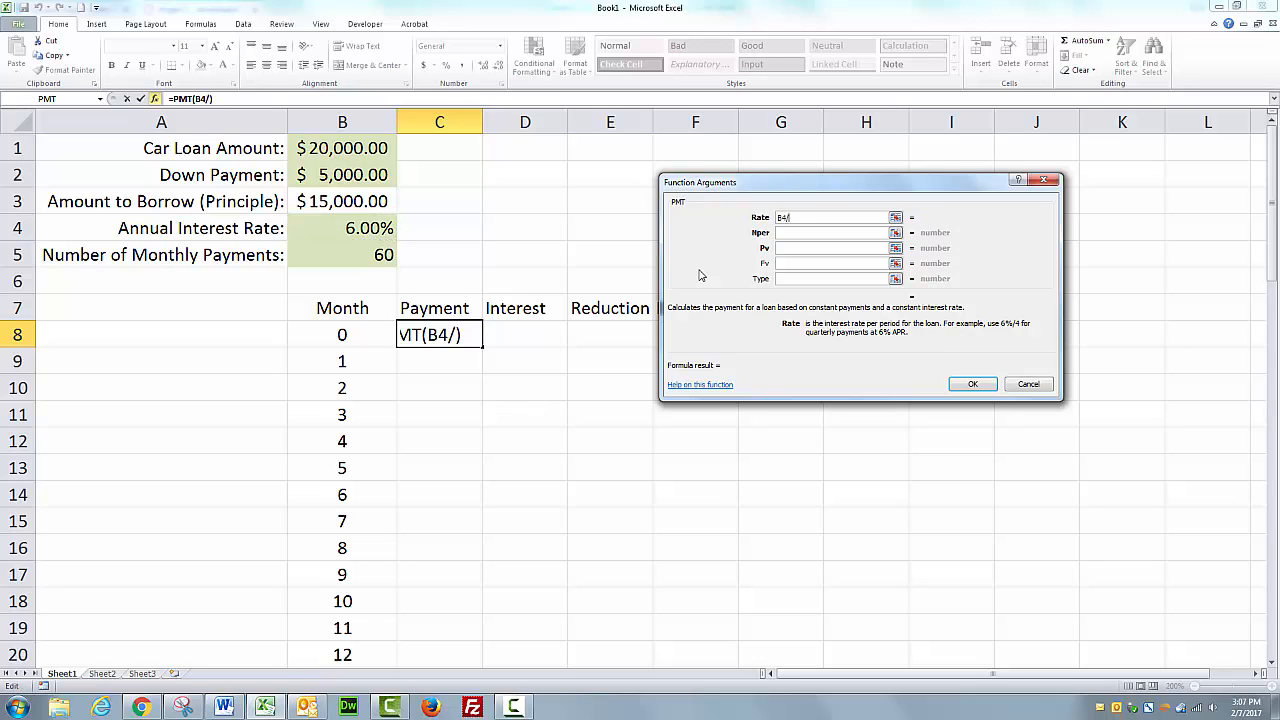
text(12)
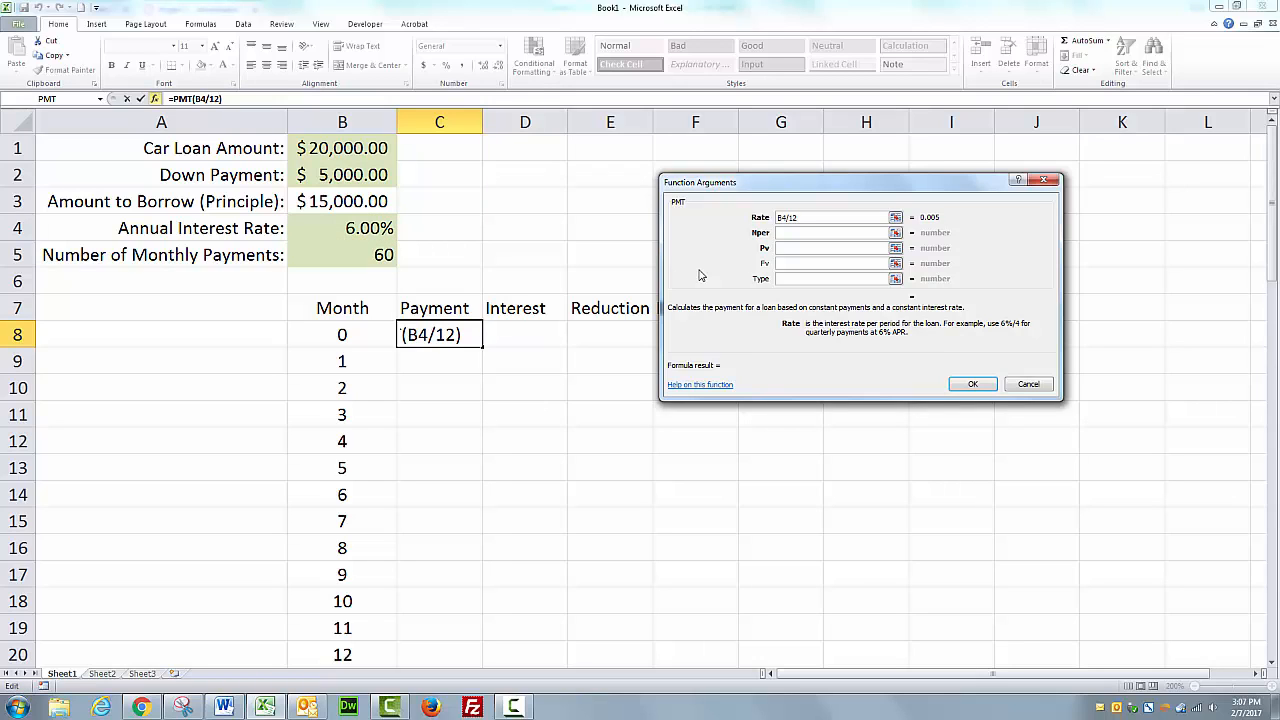
click(794, 233)
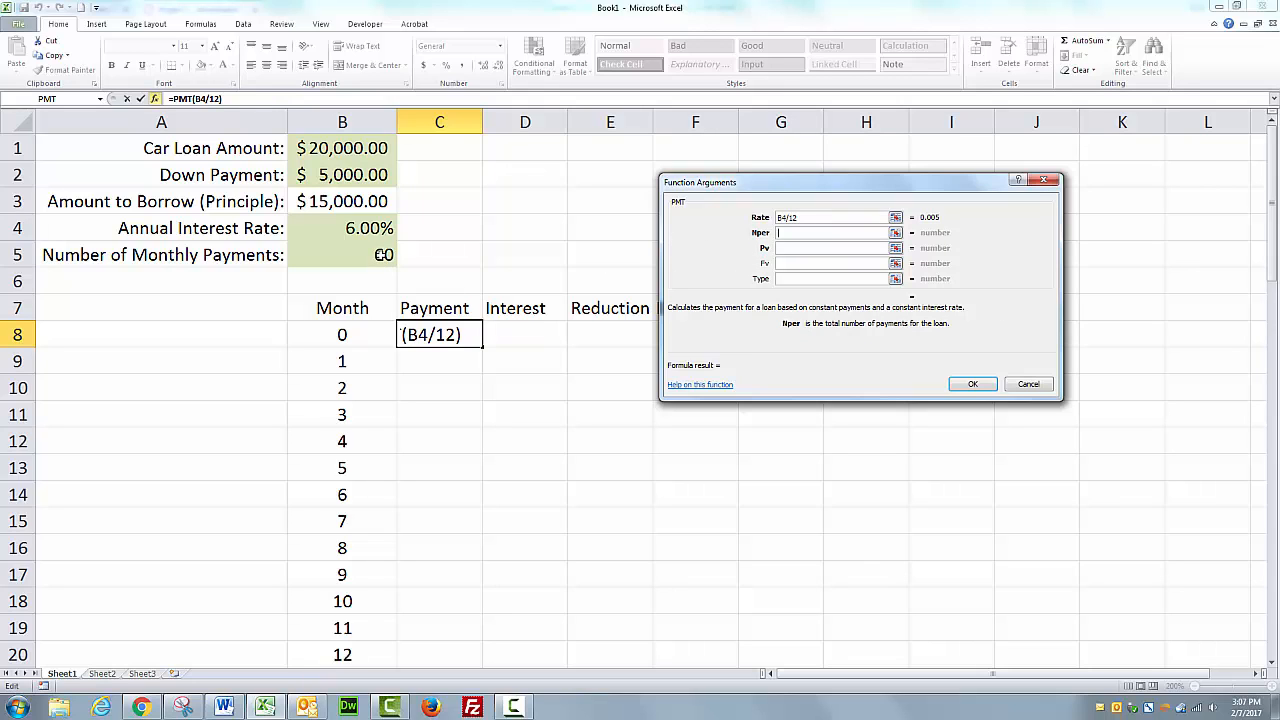
click(383, 255)
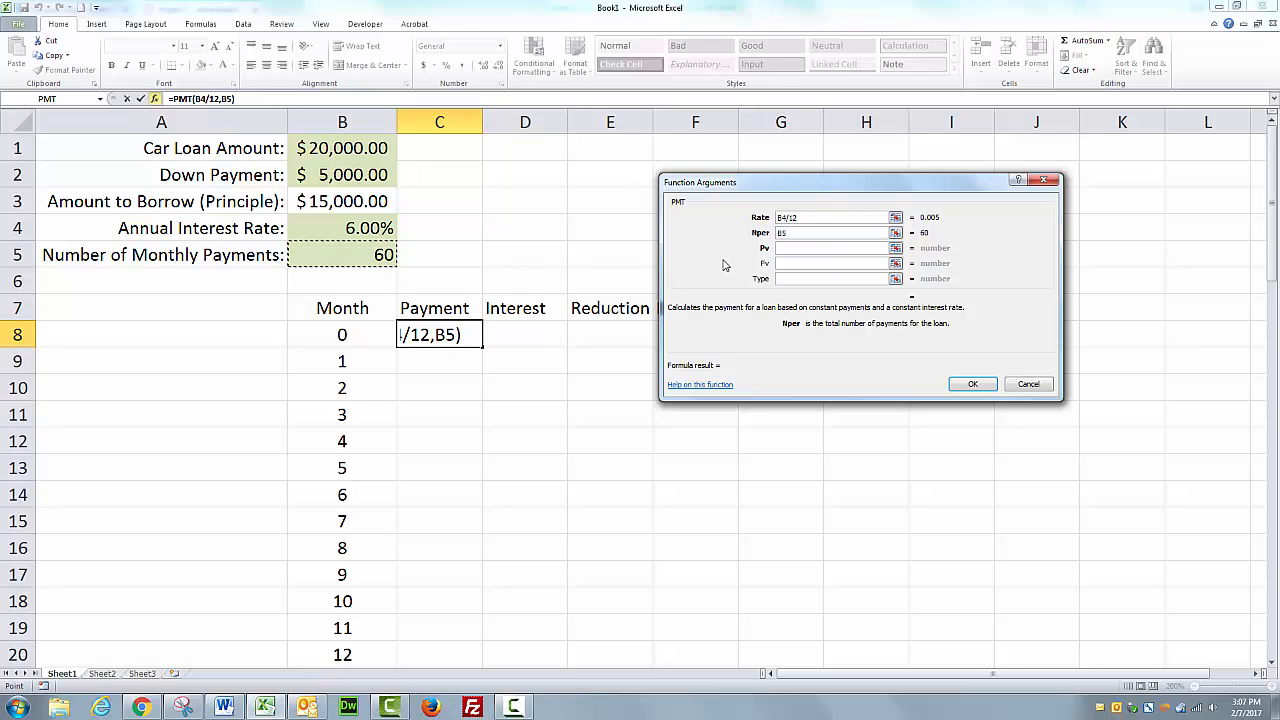
click(793, 248)
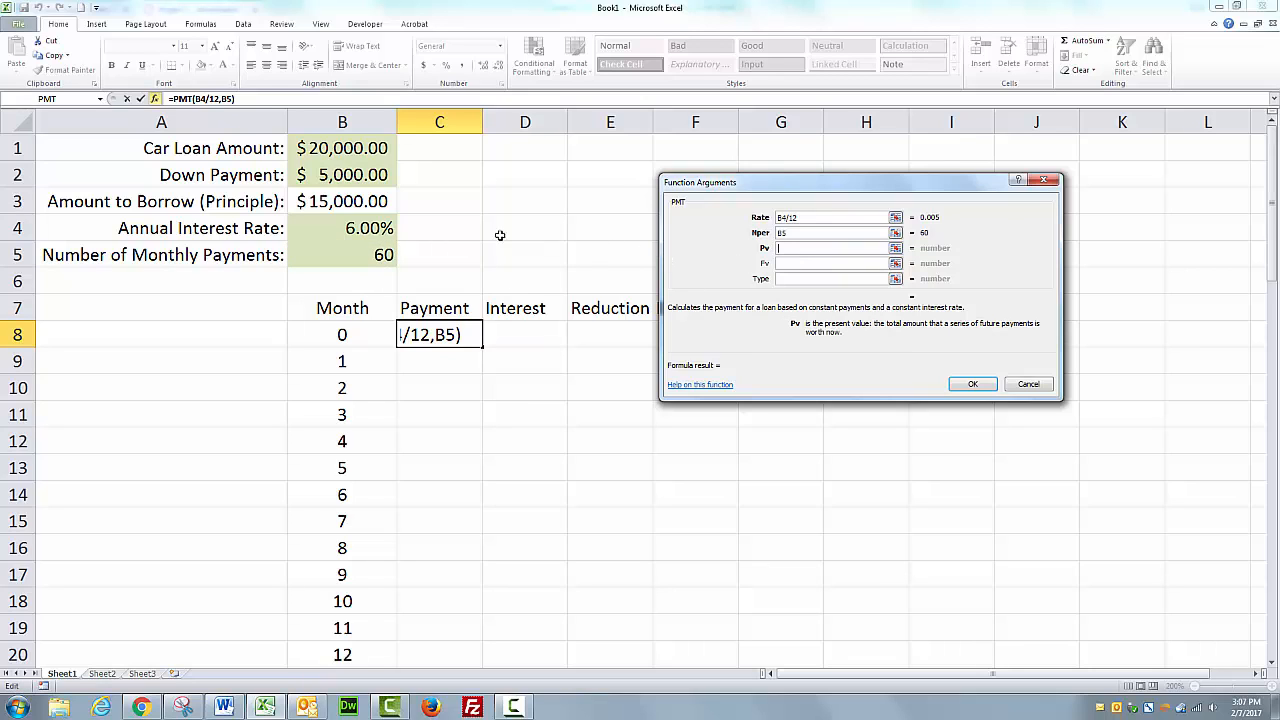
click(358, 201)
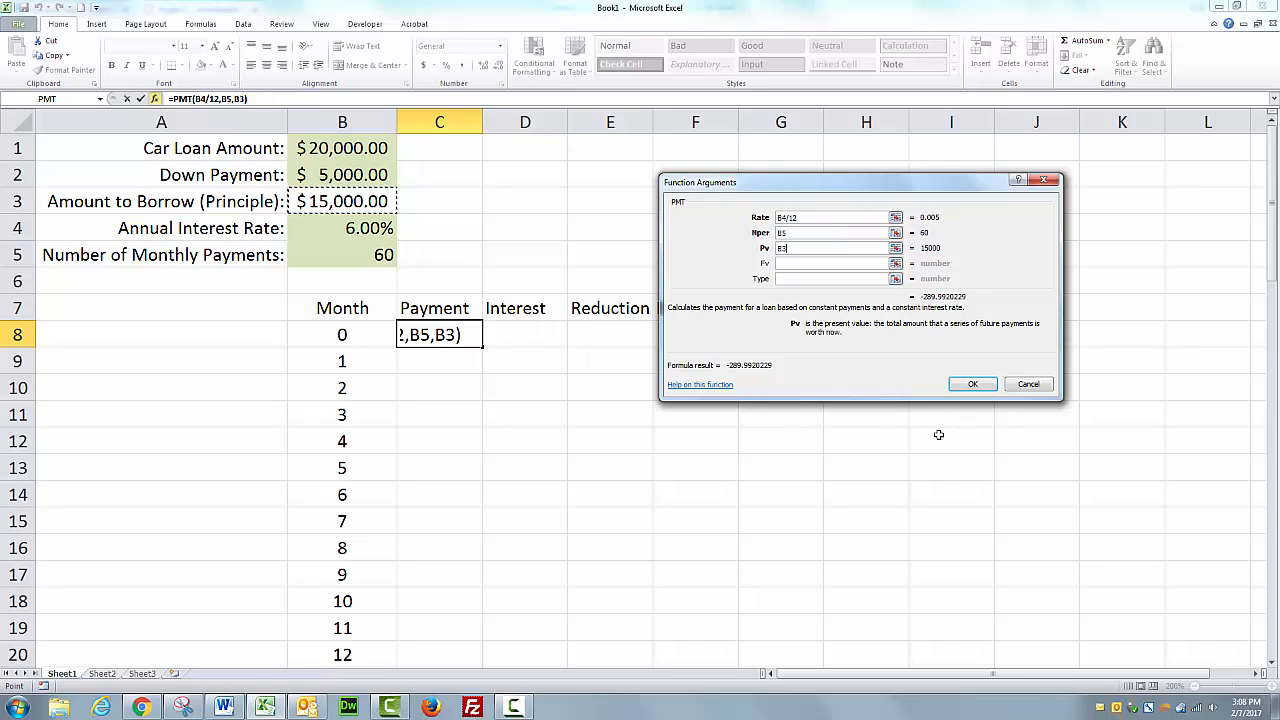
click(975, 385)
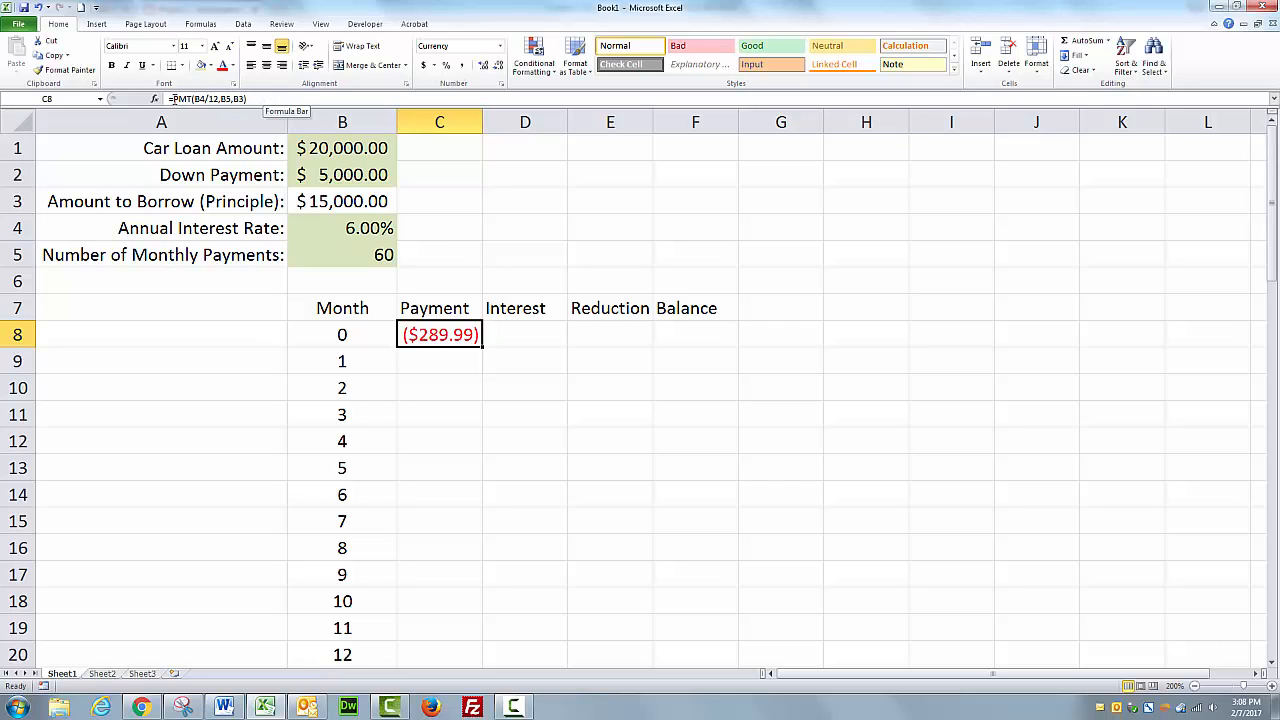
Put a minus sign before PMT in C8's formula so the payment shows as positive.
click(172, 98)
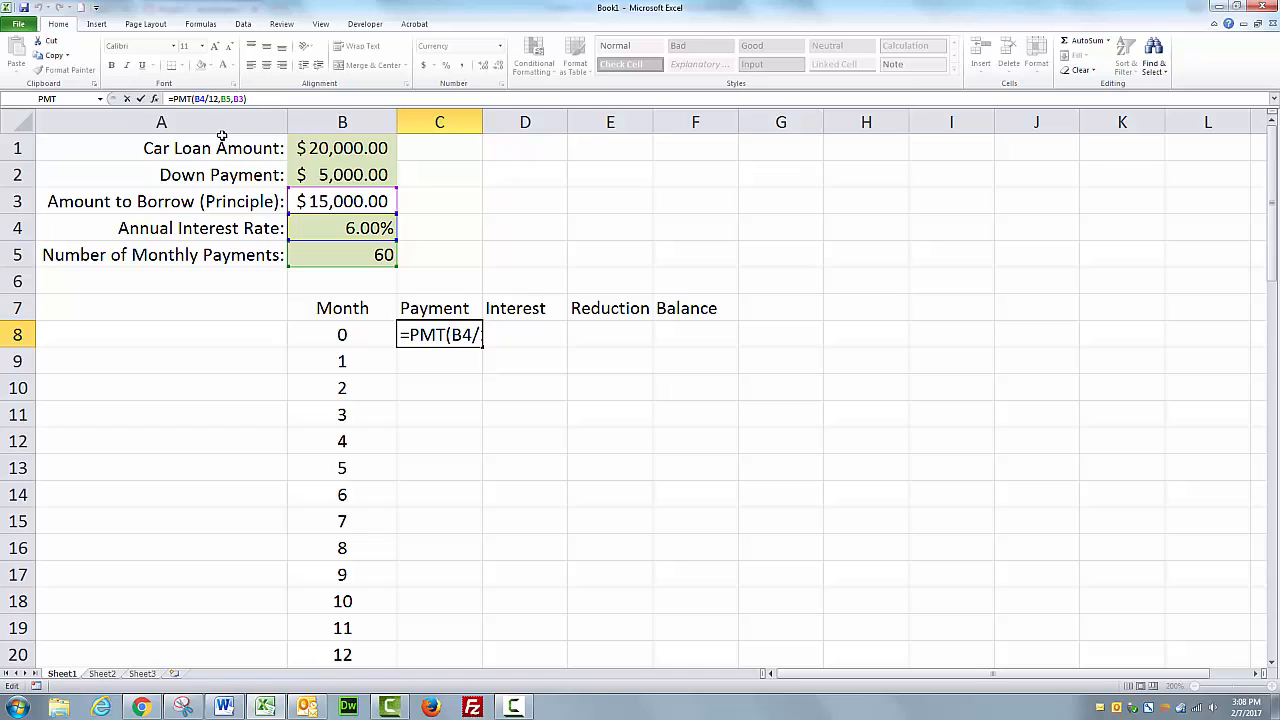
text(-)
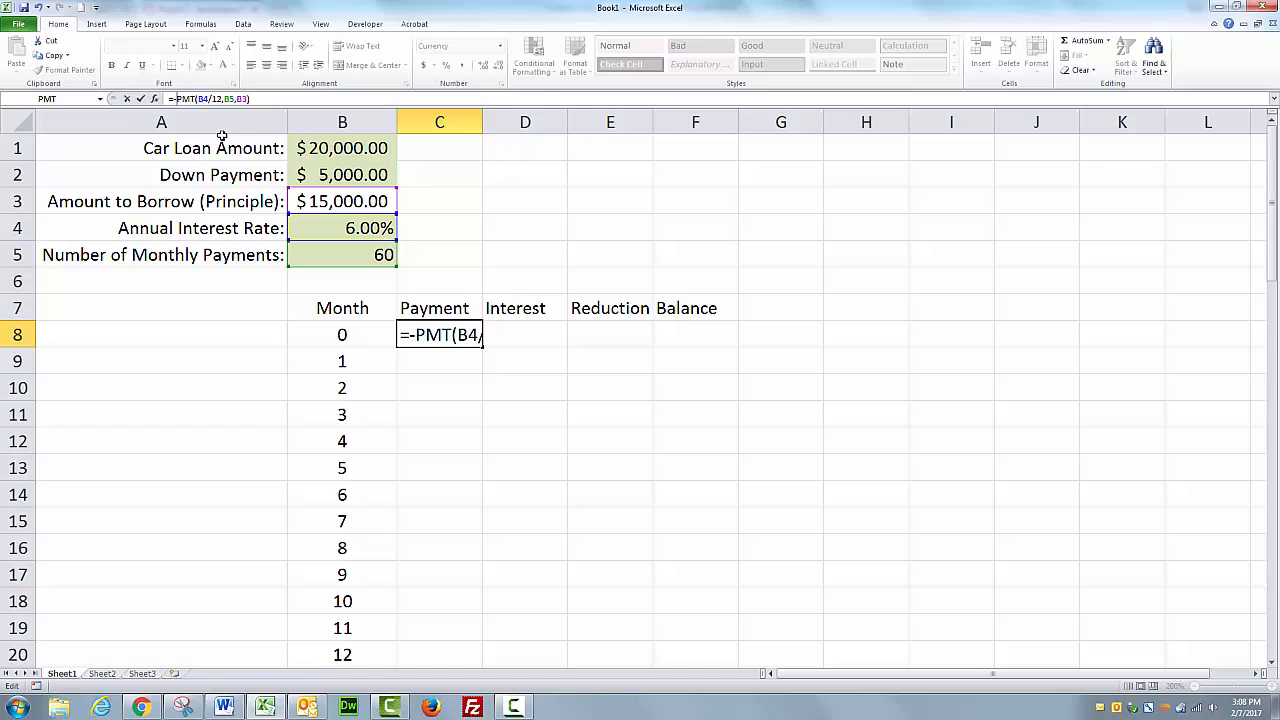
click(141, 99)
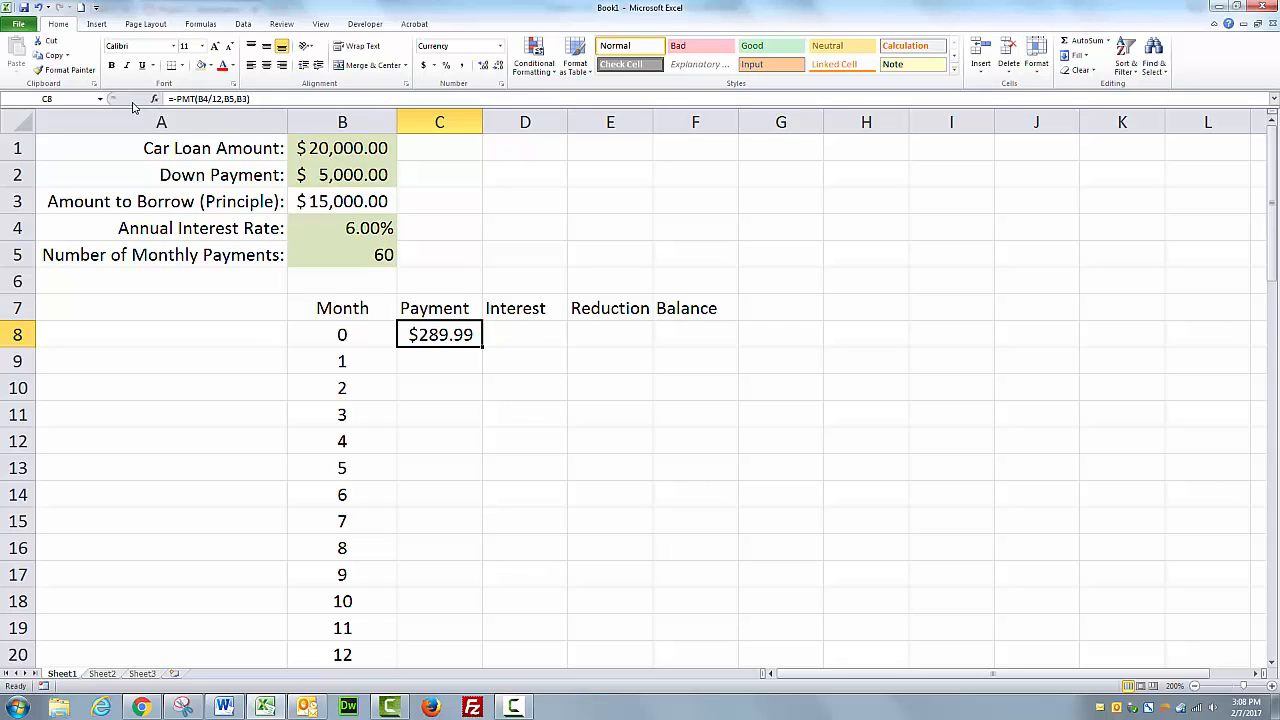
Move the payment formula cell from C8 down to C9 for month 1.
click(537, 335)
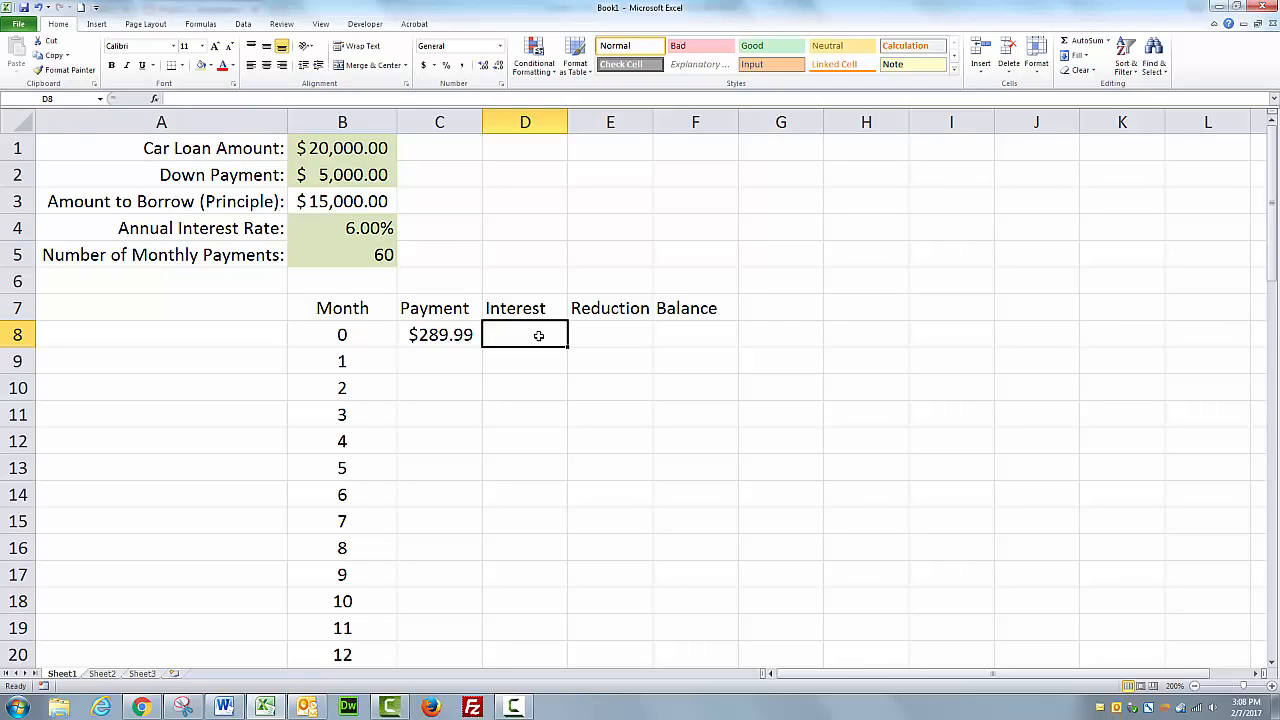
click(467, 333)
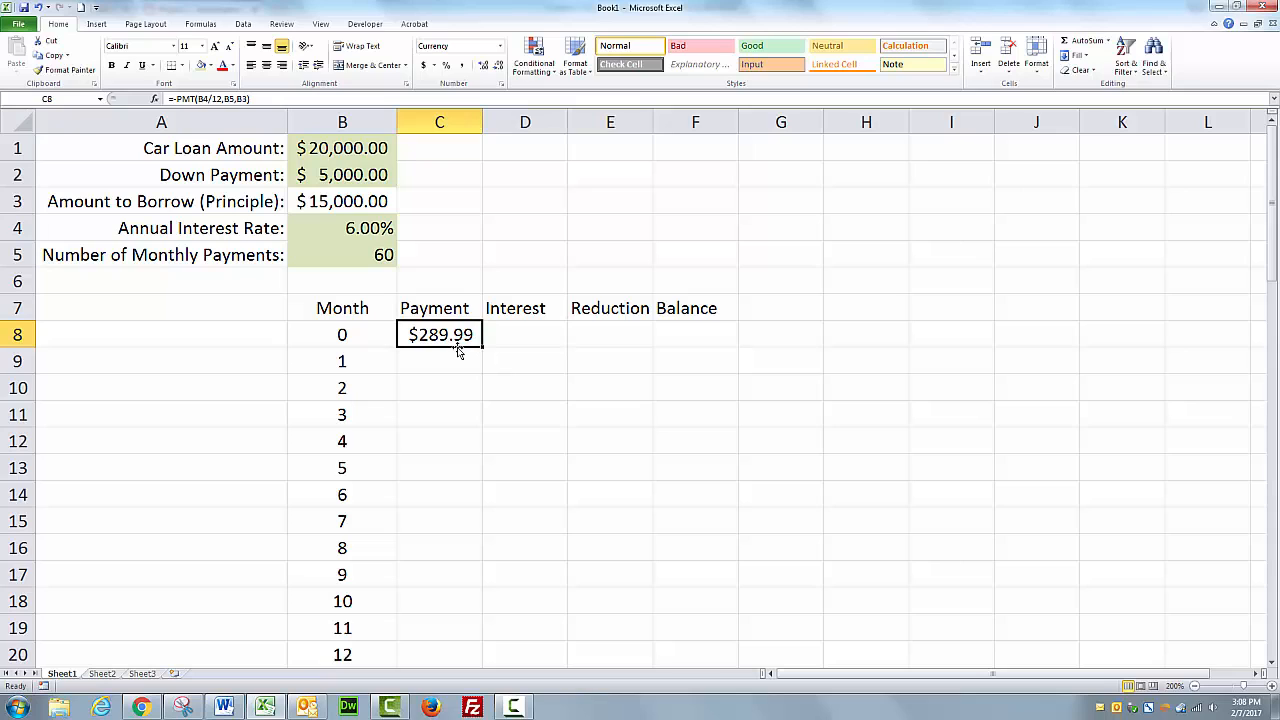
drag(458, 347, 459, 364)
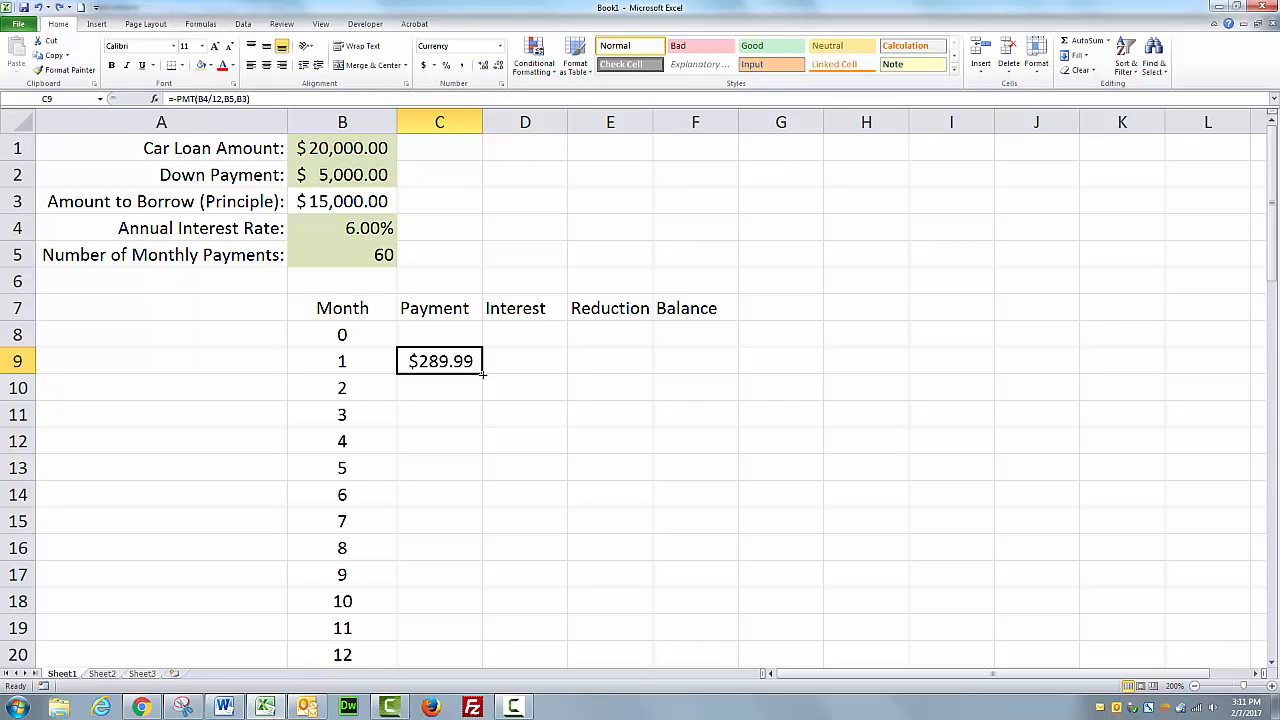
Try filling the payment formula down to C12, then undo the fill.
drag(482, 373, 487, 460)
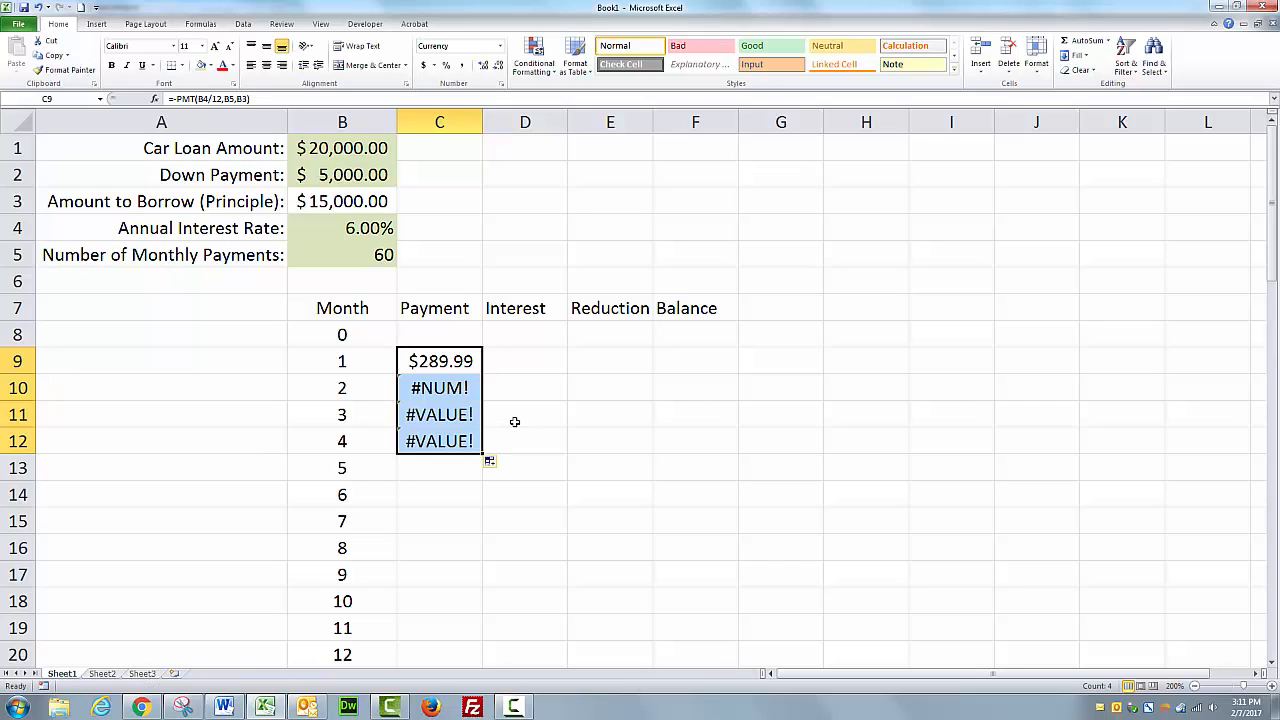
key(ctrl+z)
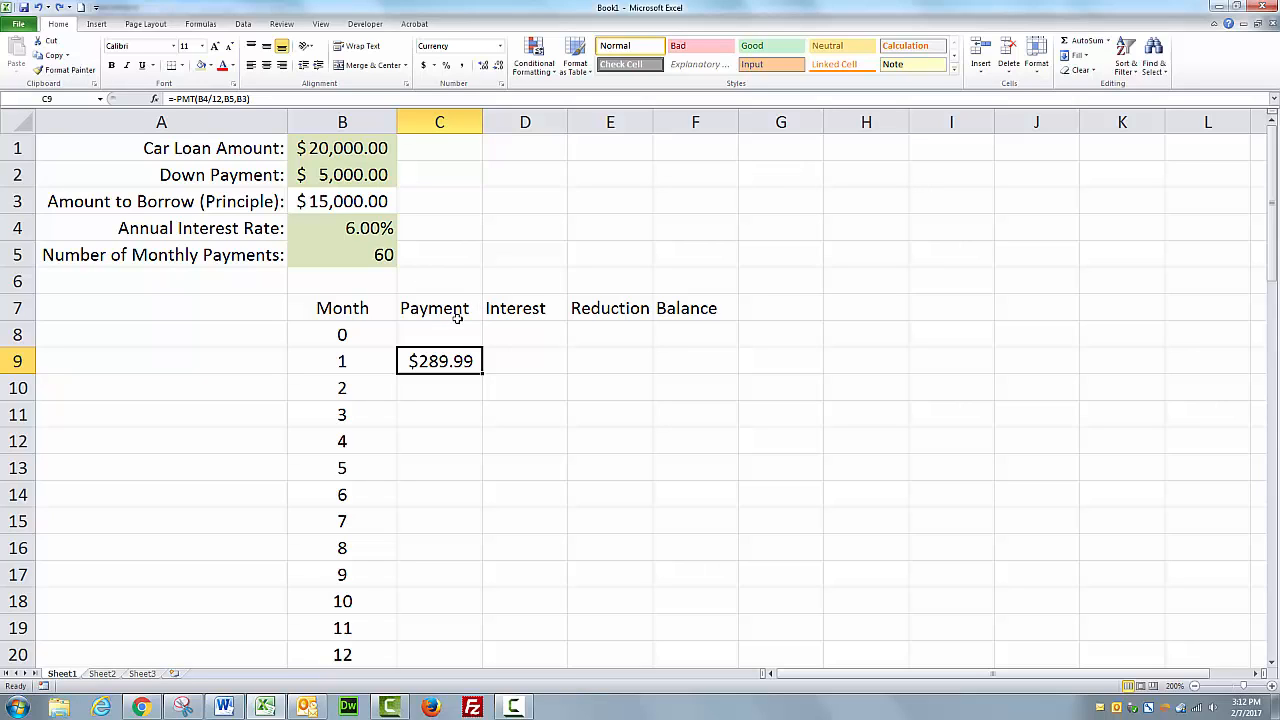
Widen column C so the full payment formula fits, and reselect C9.
click(254, 98)
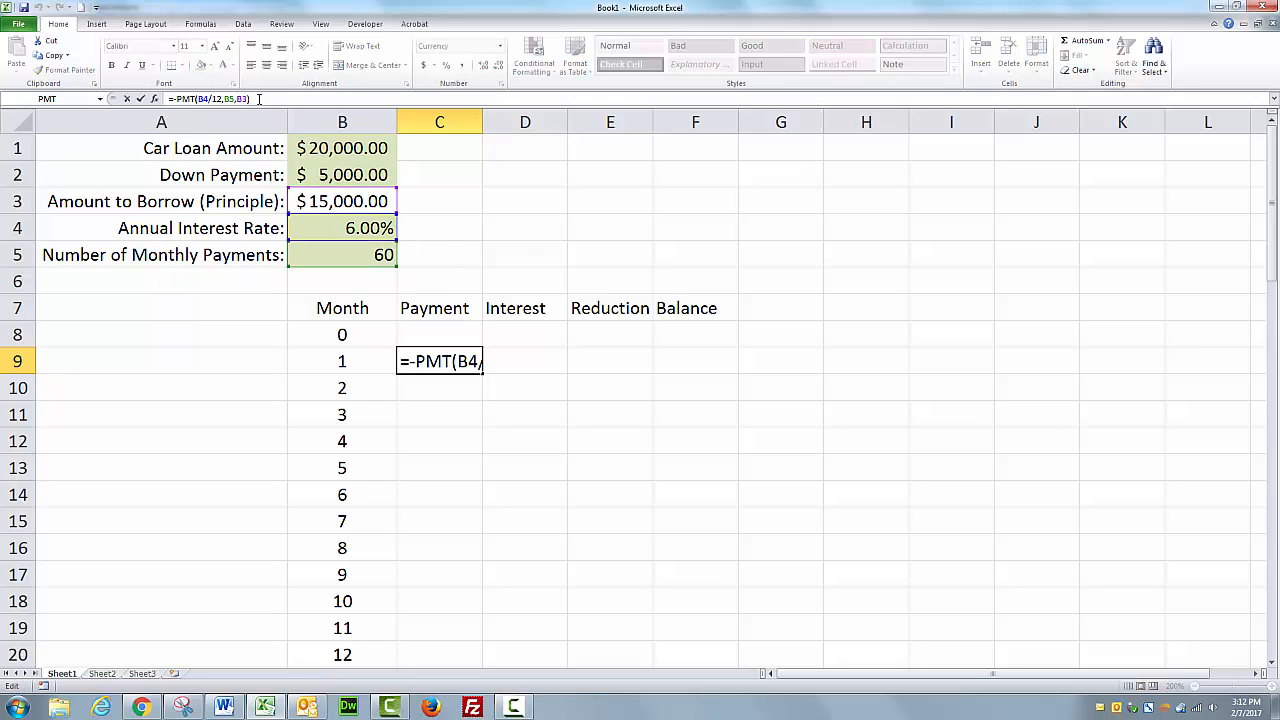
click(498, 121)
drag(482, 122, 693, 129)
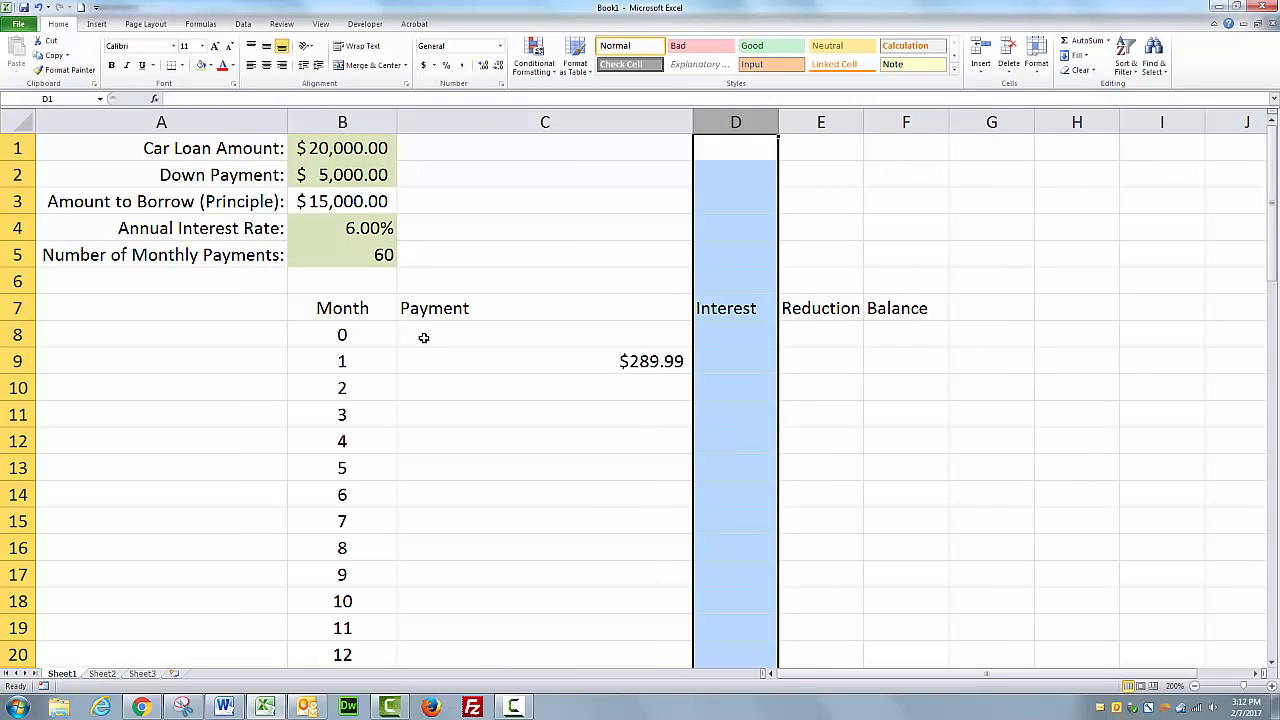
click(685, 360)
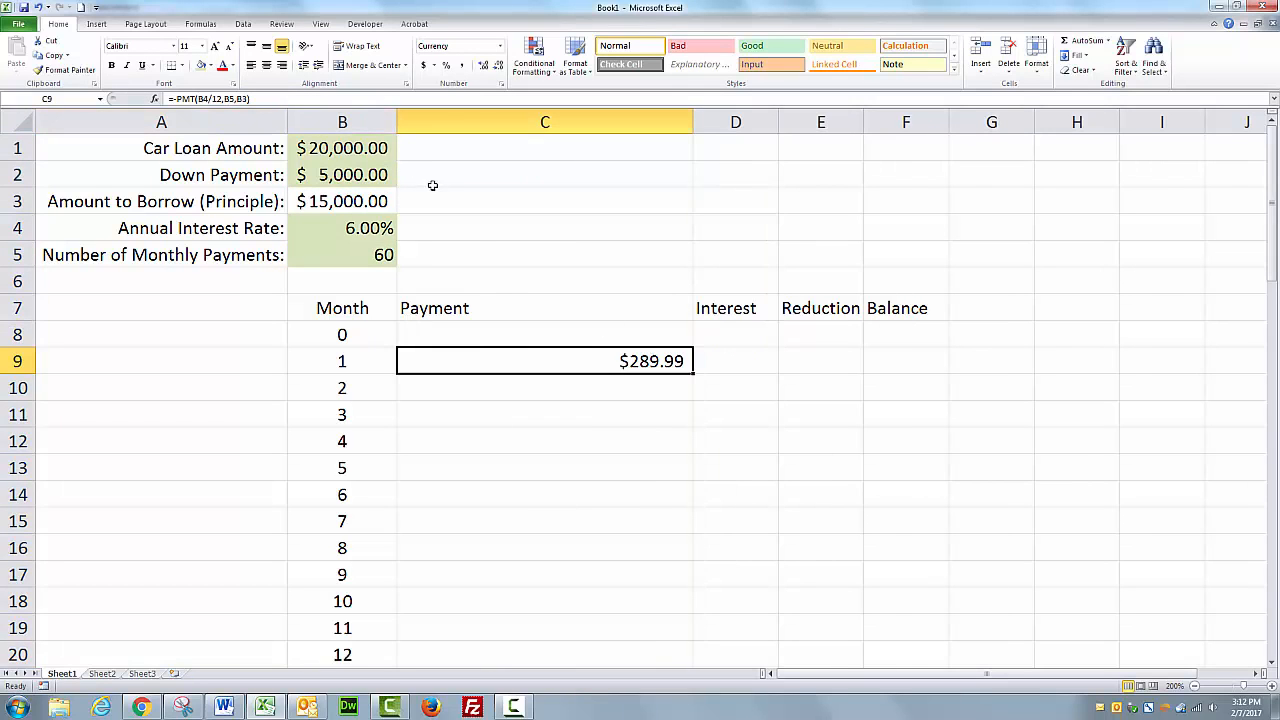
Make the references in C9's payment formula absolute so it reads =-PMT($B$4/12,$B$5,$B$3).
click(261, 98)
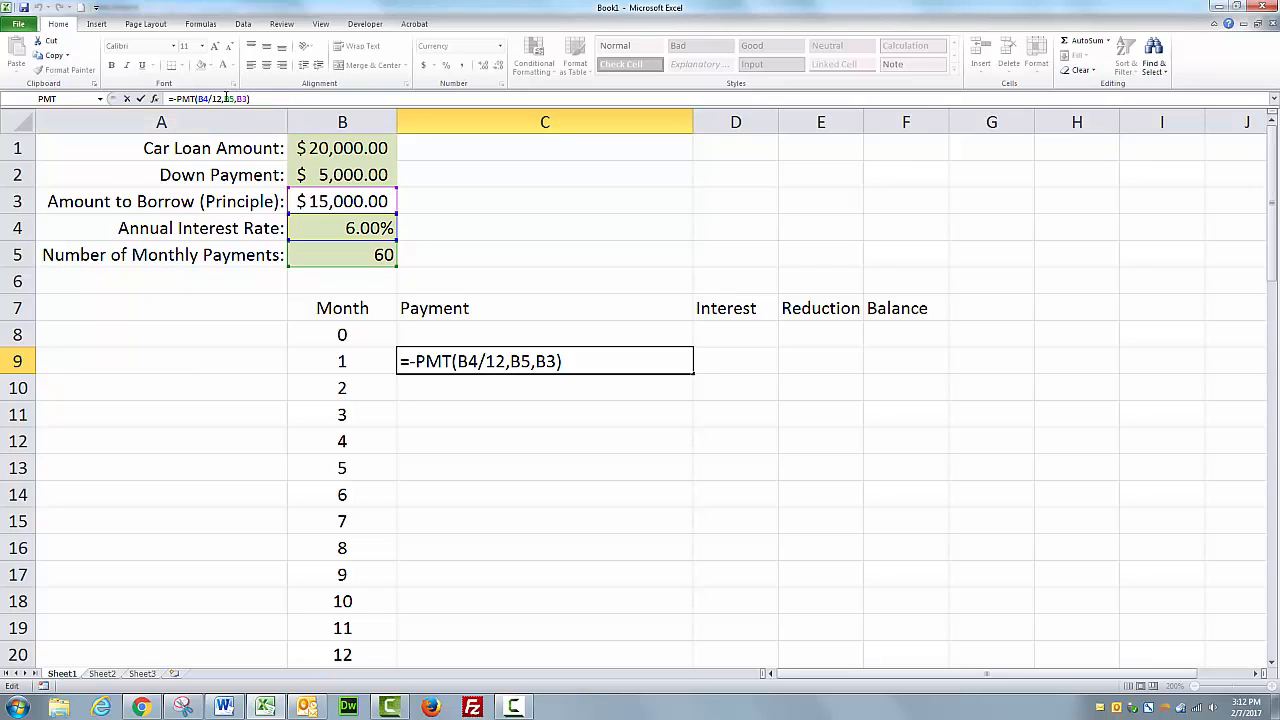
drag(197, 98, 208, 98)
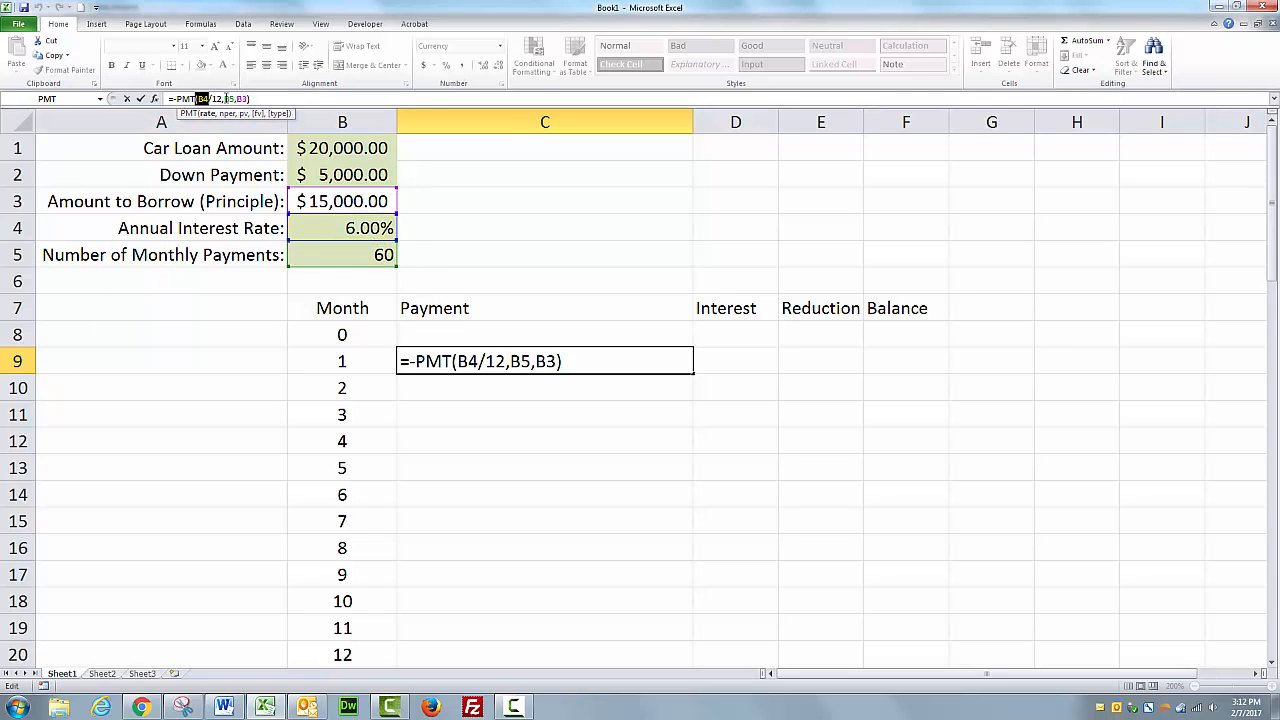
double_click(228, 98)
click(237, 98)
double_click(243, 98)
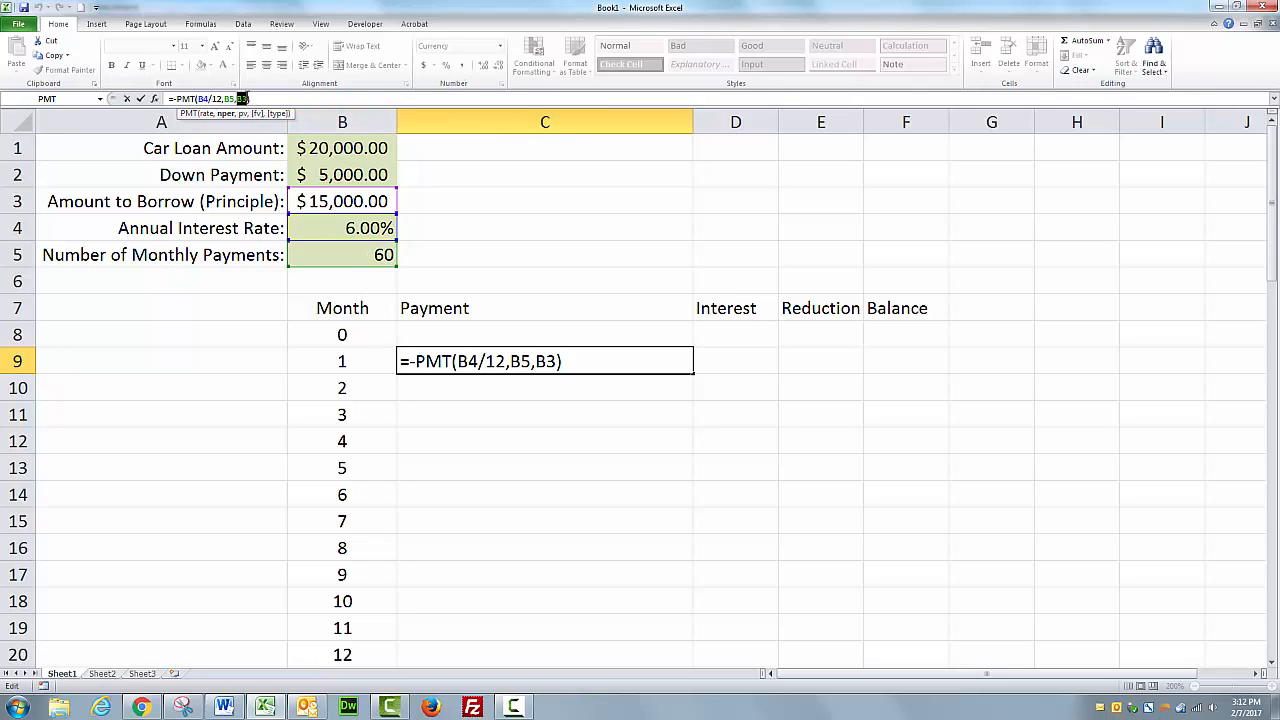
click(355, 200)
click(208, 98)
key(F4)
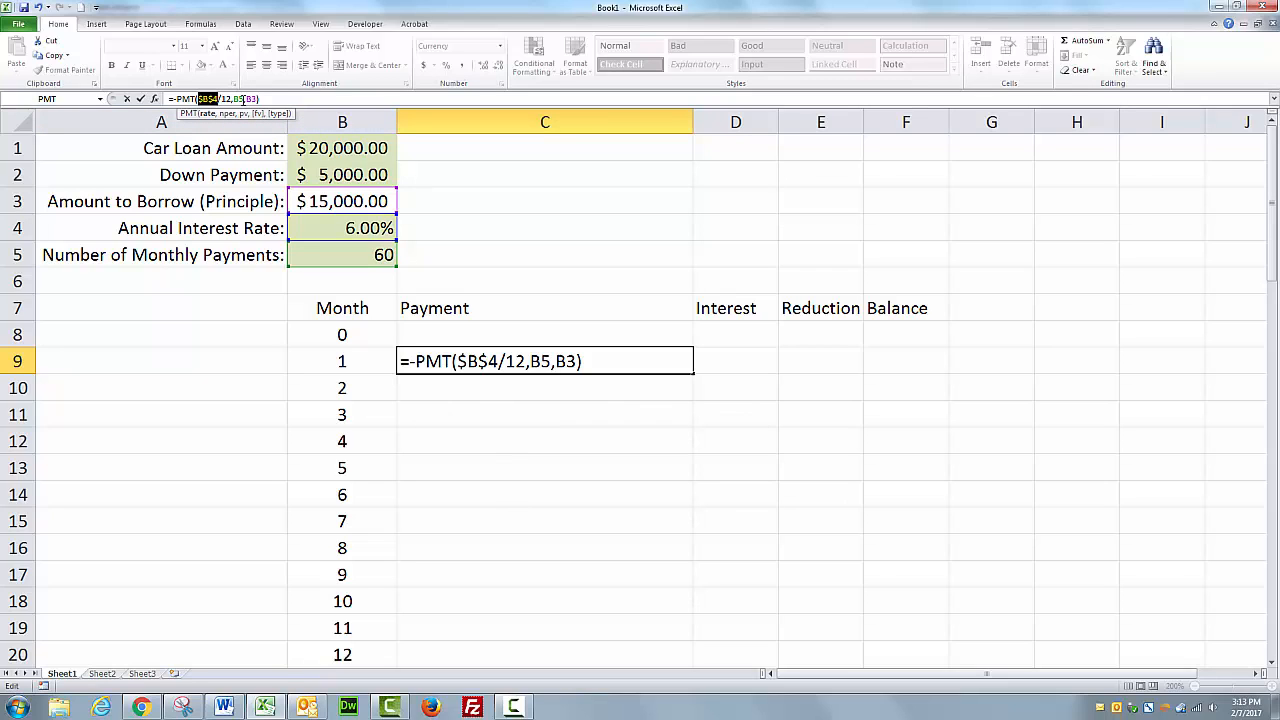
click(244, 99)
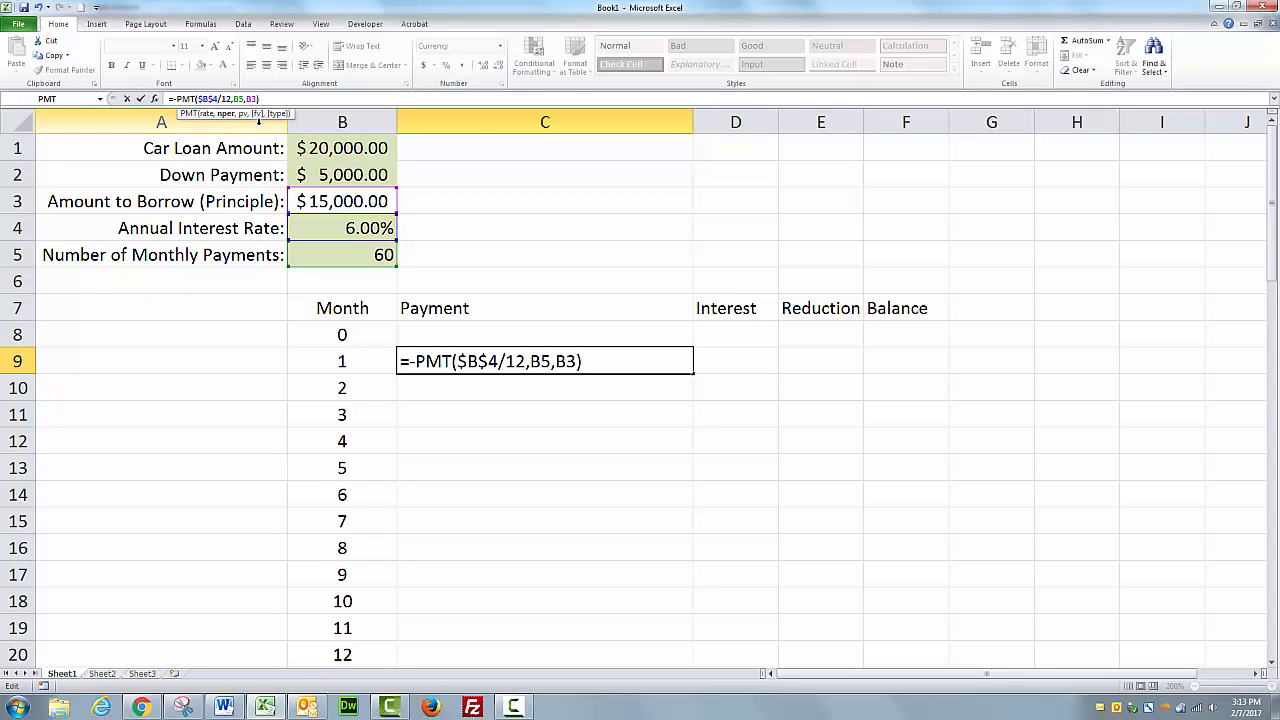
key(F4)
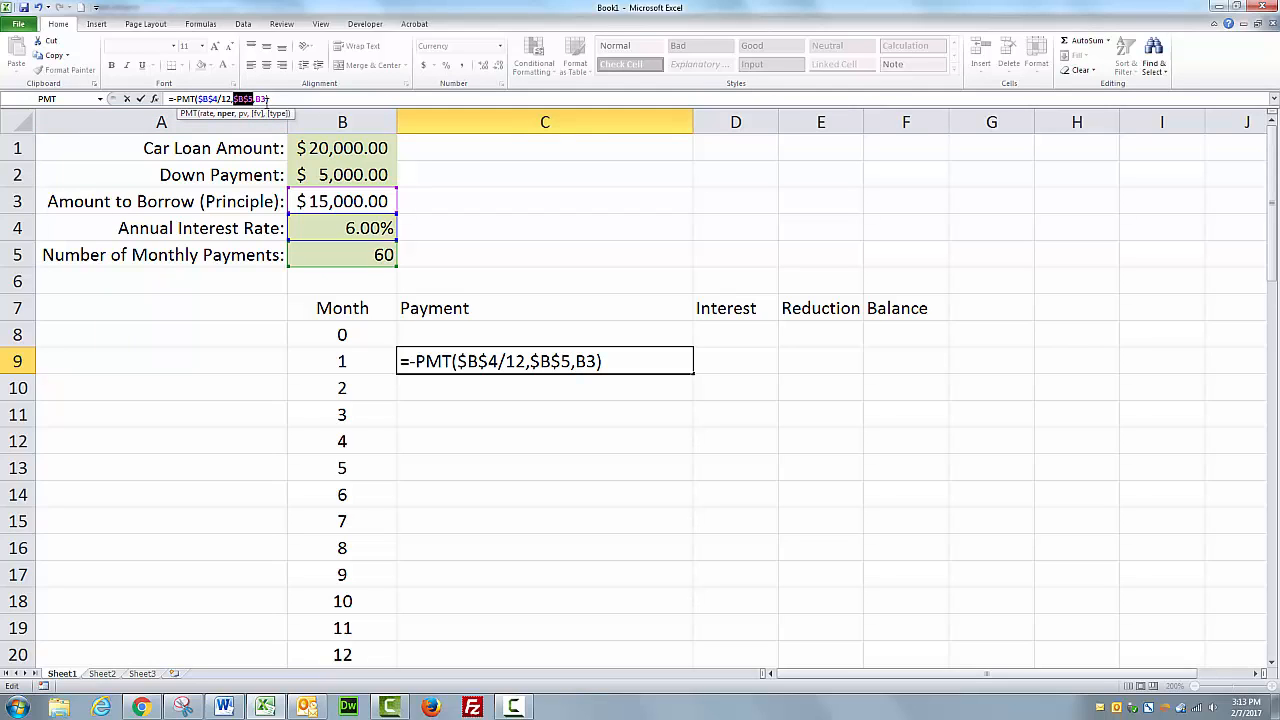
click(266, 98)
key(F4)
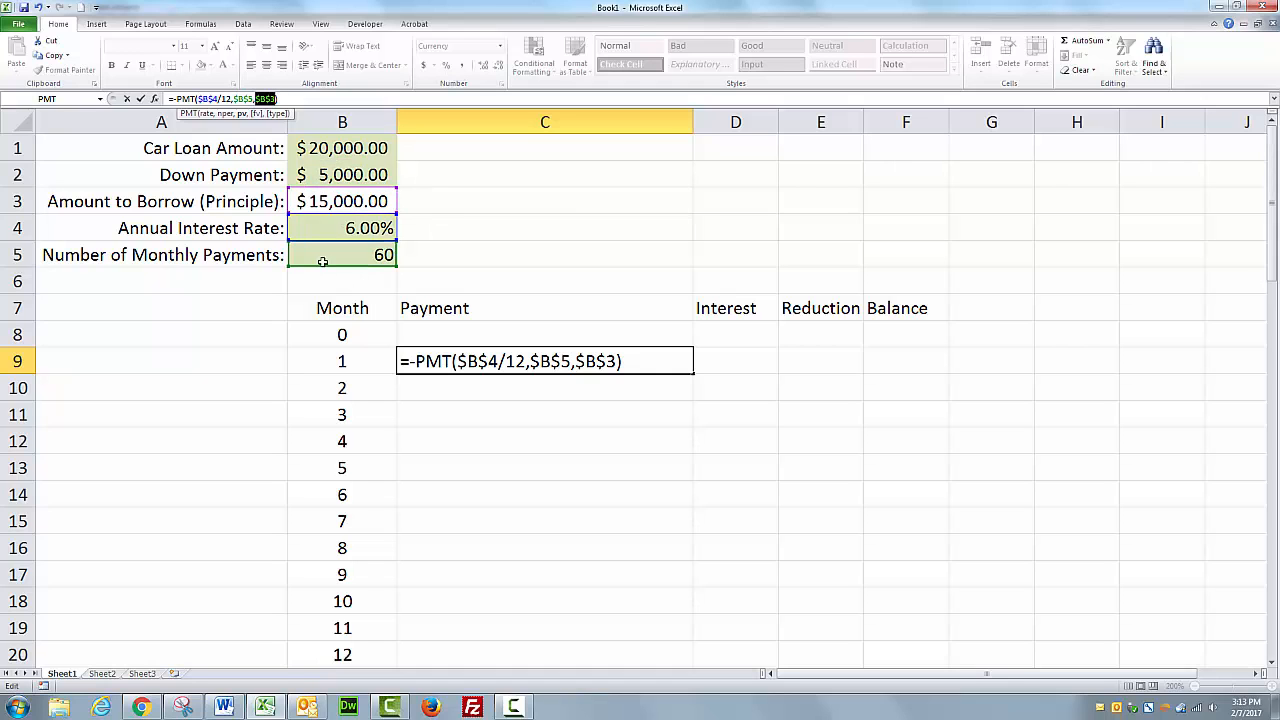
click(143, 99)
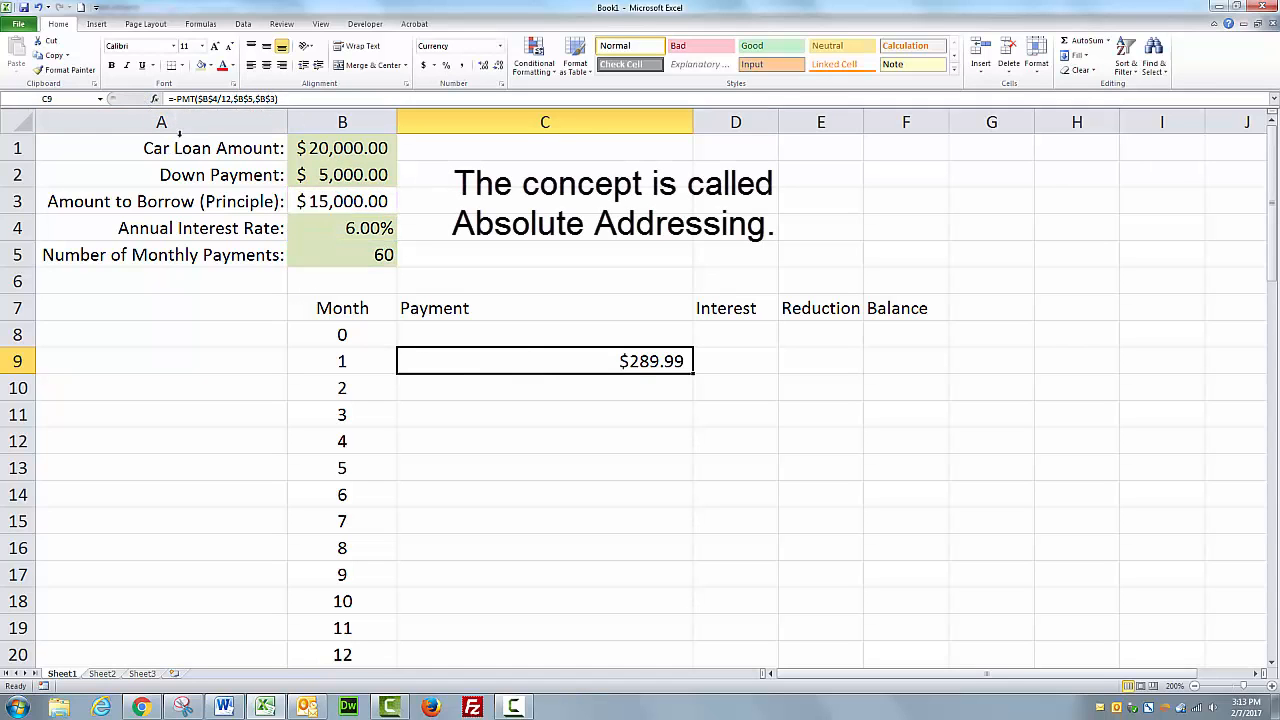
Autofit column C and fill the payment formula down column C for all the monthly rows.
double_click(693, 122)
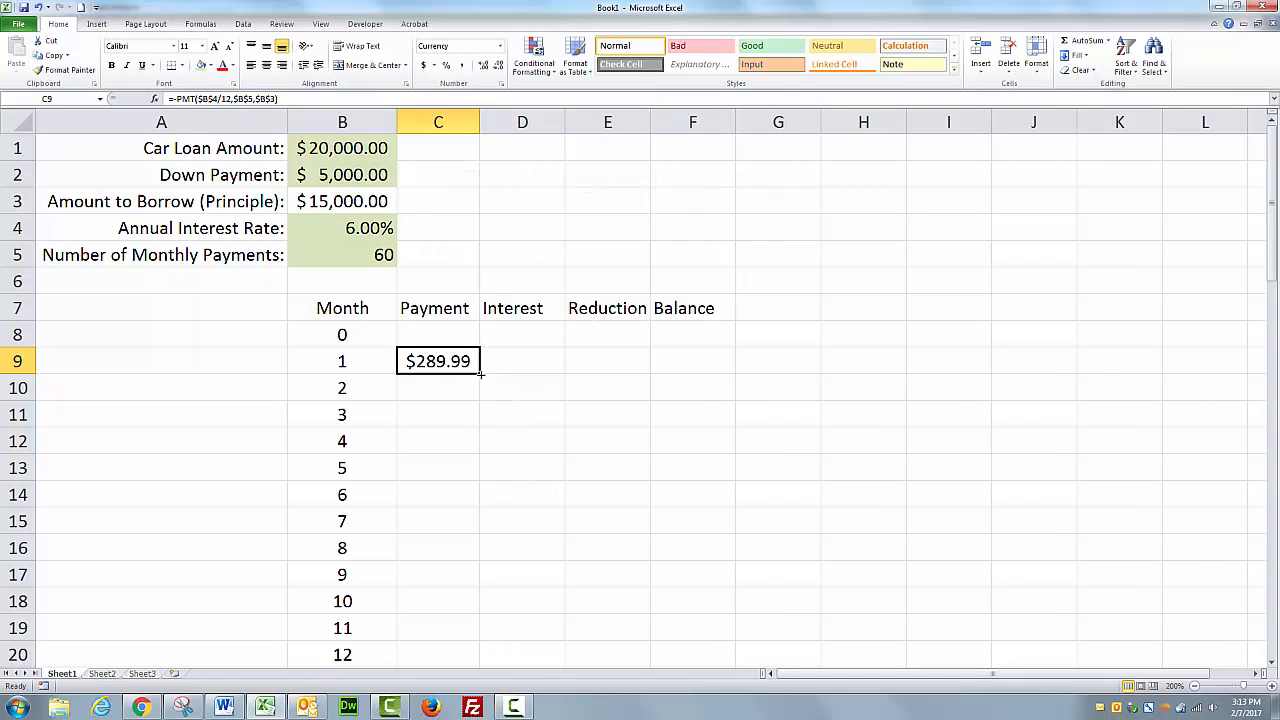
drag(480, 373, 480, 614)
scroll(534, 569, up, 14)
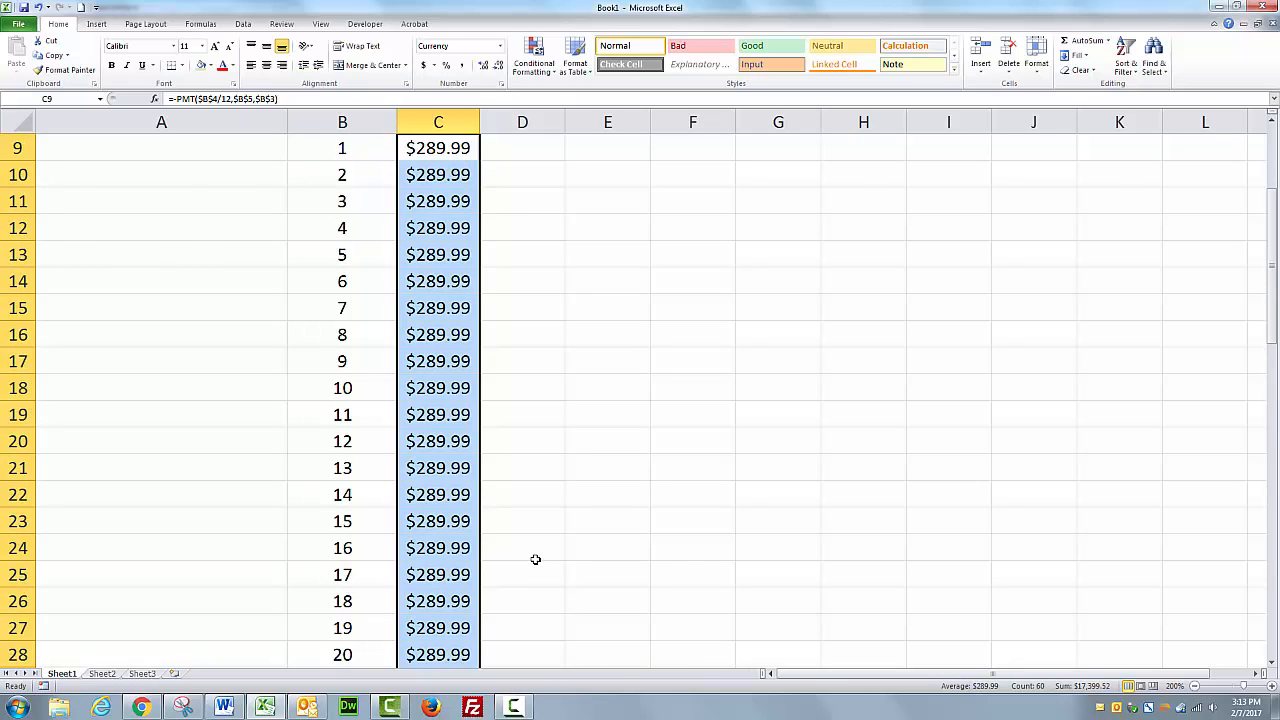
scroll(535, 559, up, 3)
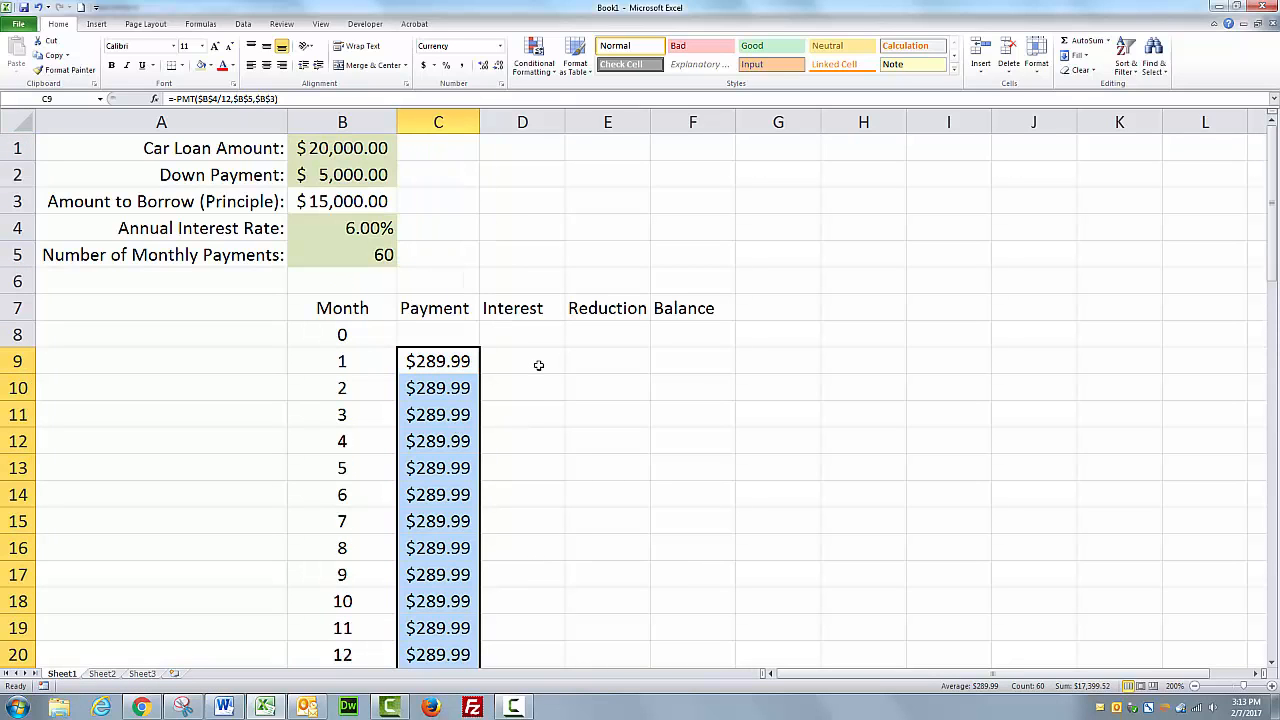
Set the month-0 balance in F8 to reference the principal in B3.
click(698, 334)
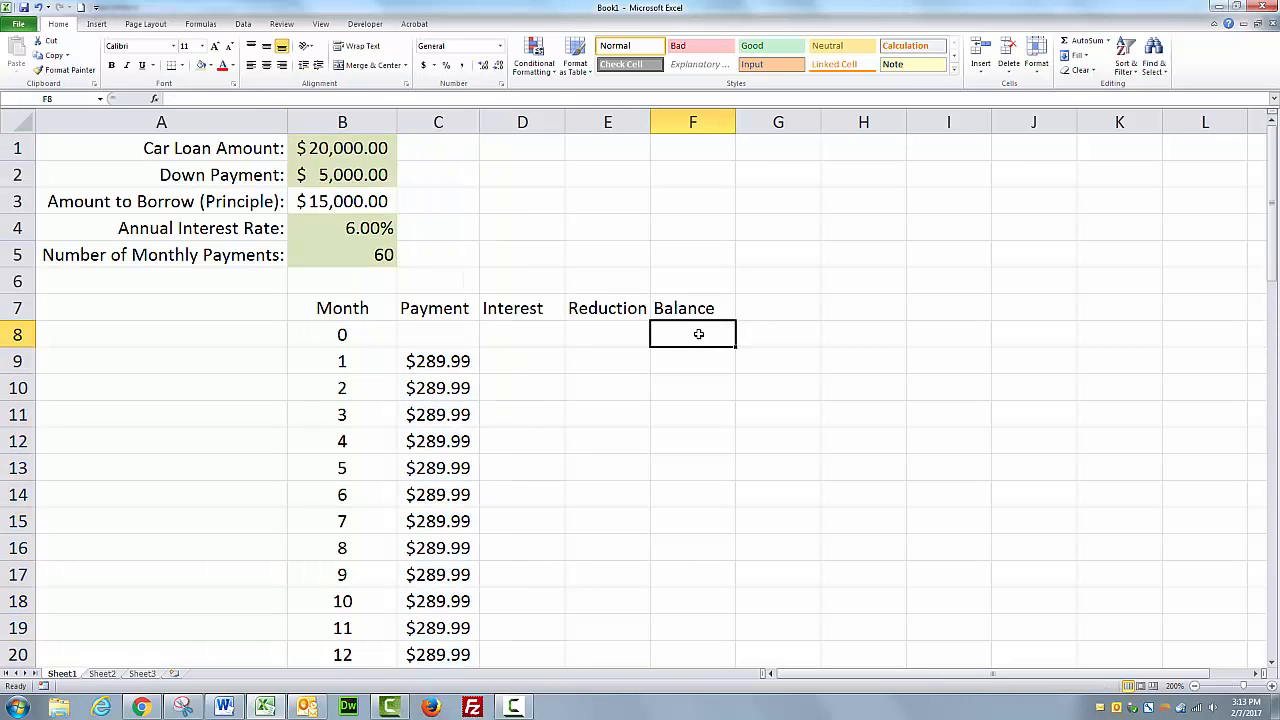
click(351, 336)
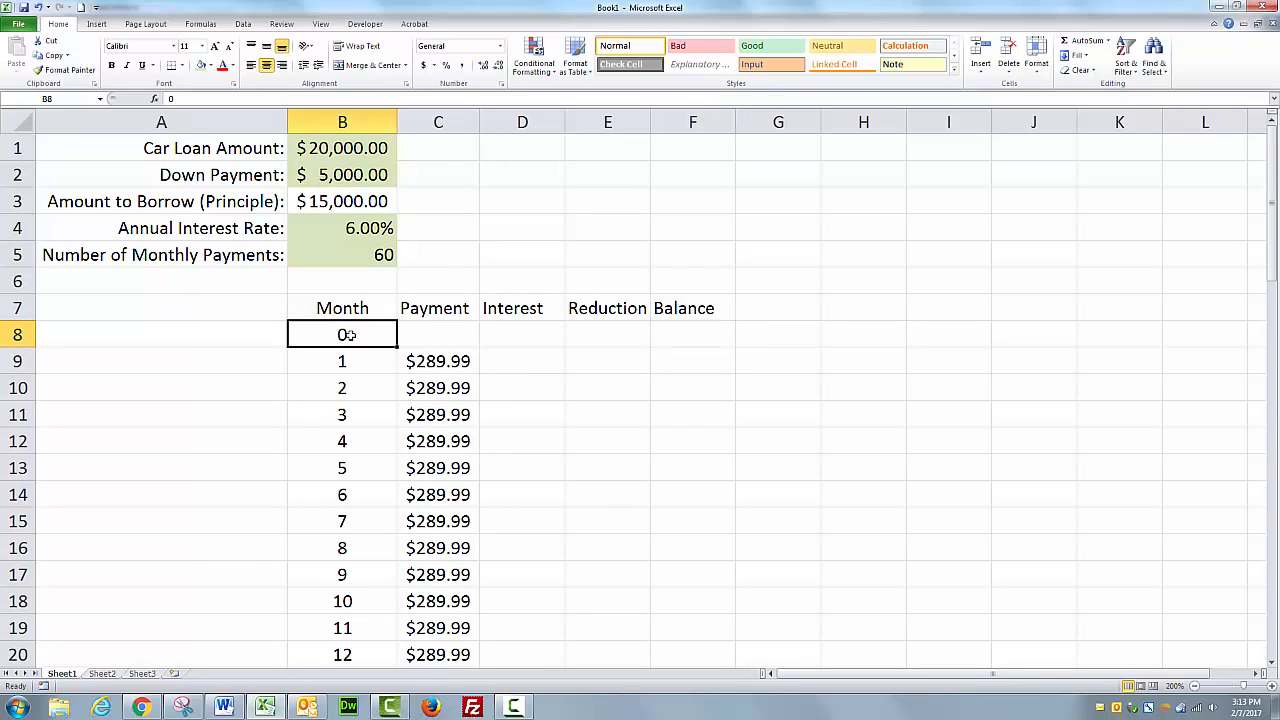
click(455, 341)
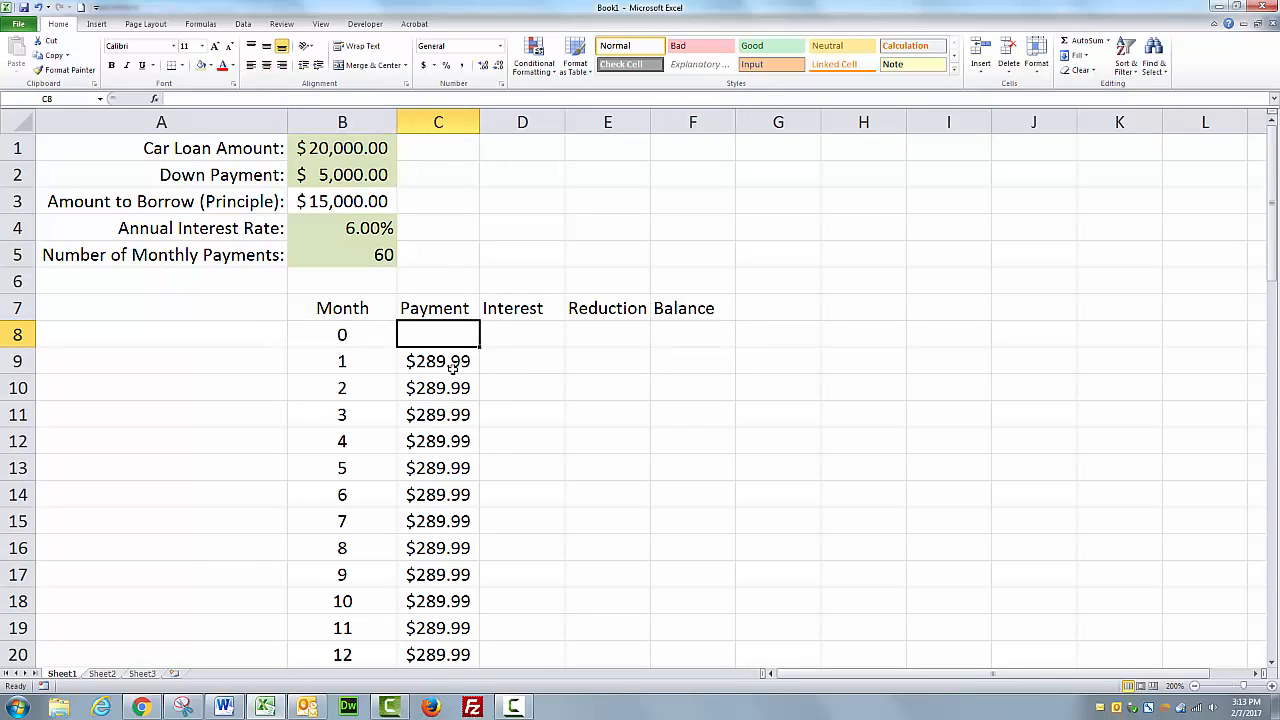
click(694, 331)
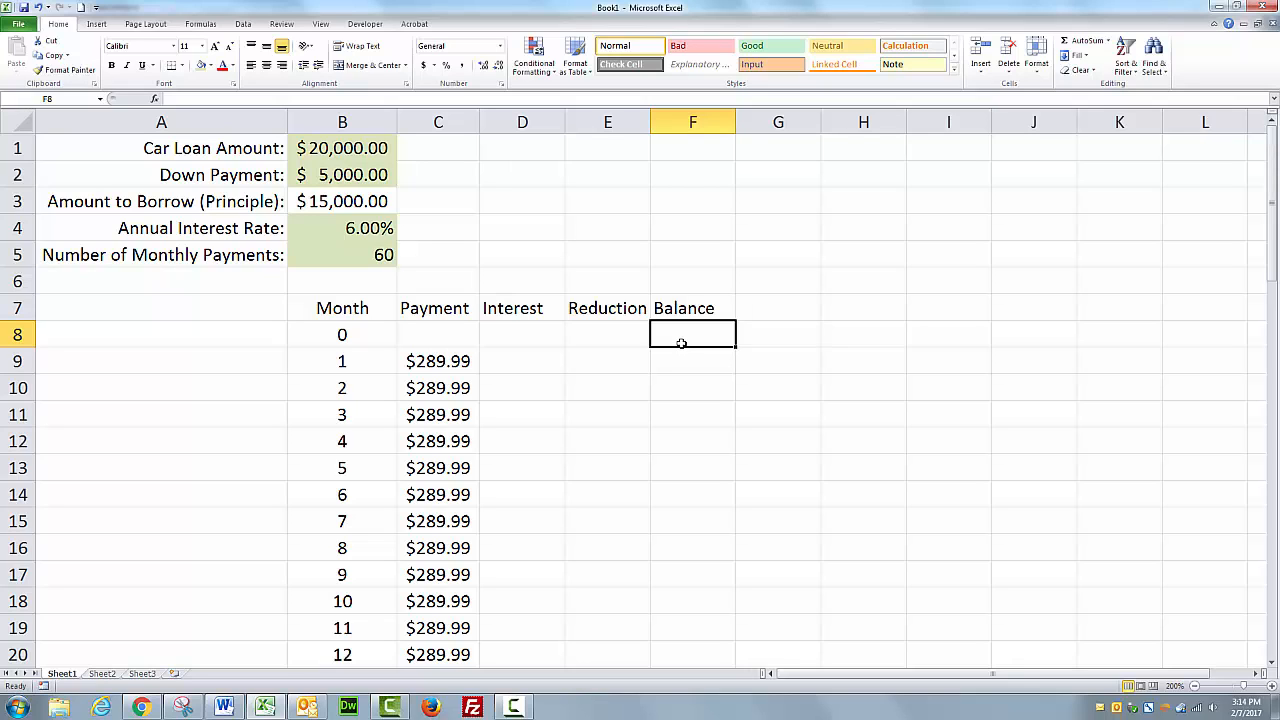
text(=)
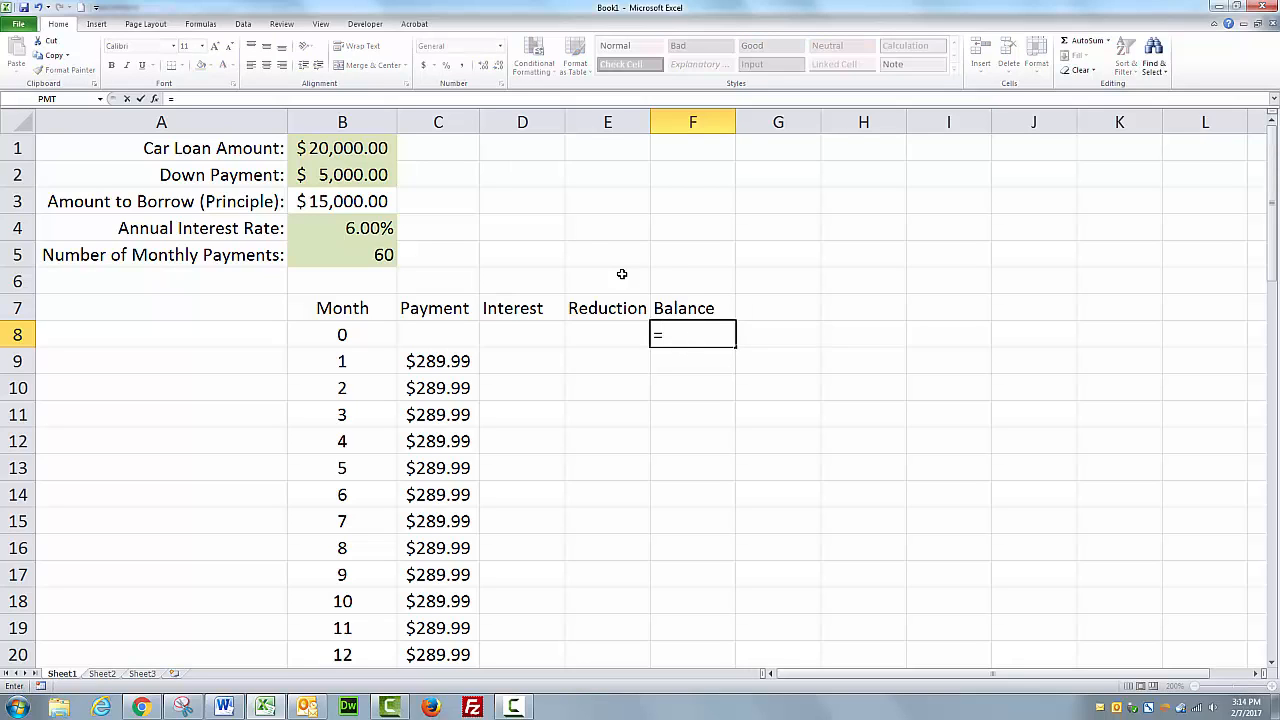
click(364, 201)
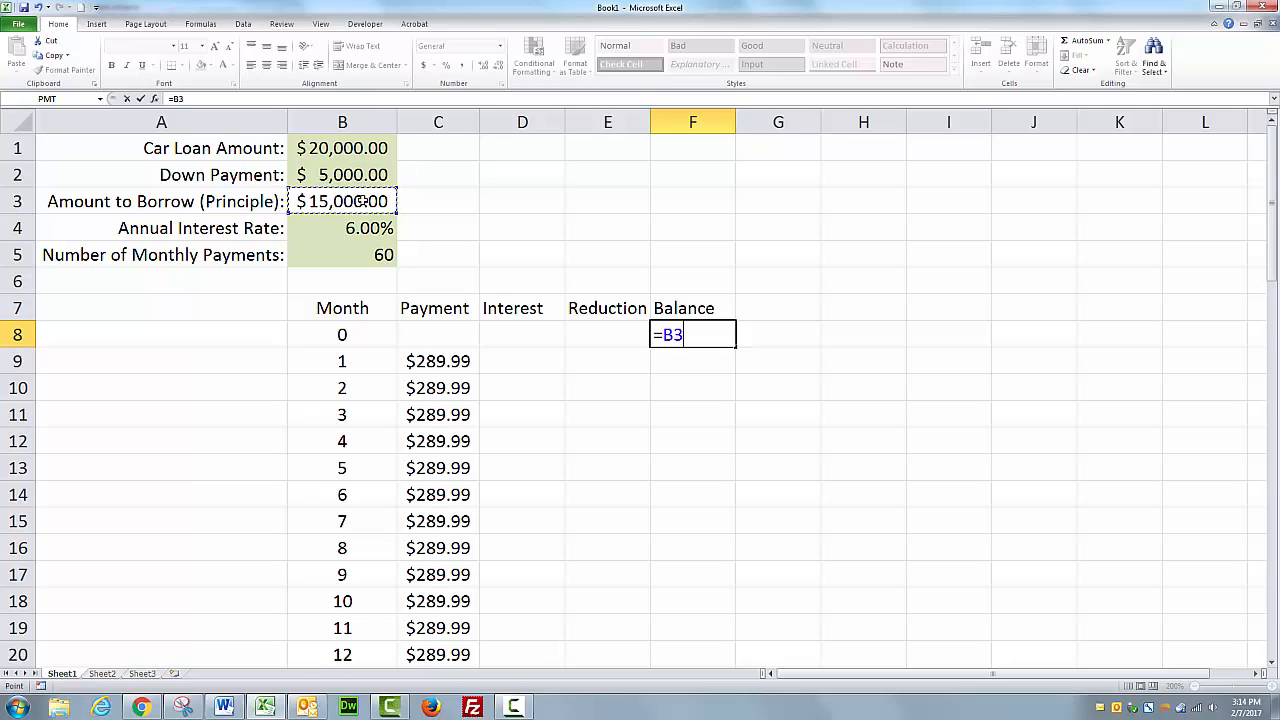
key(Return)
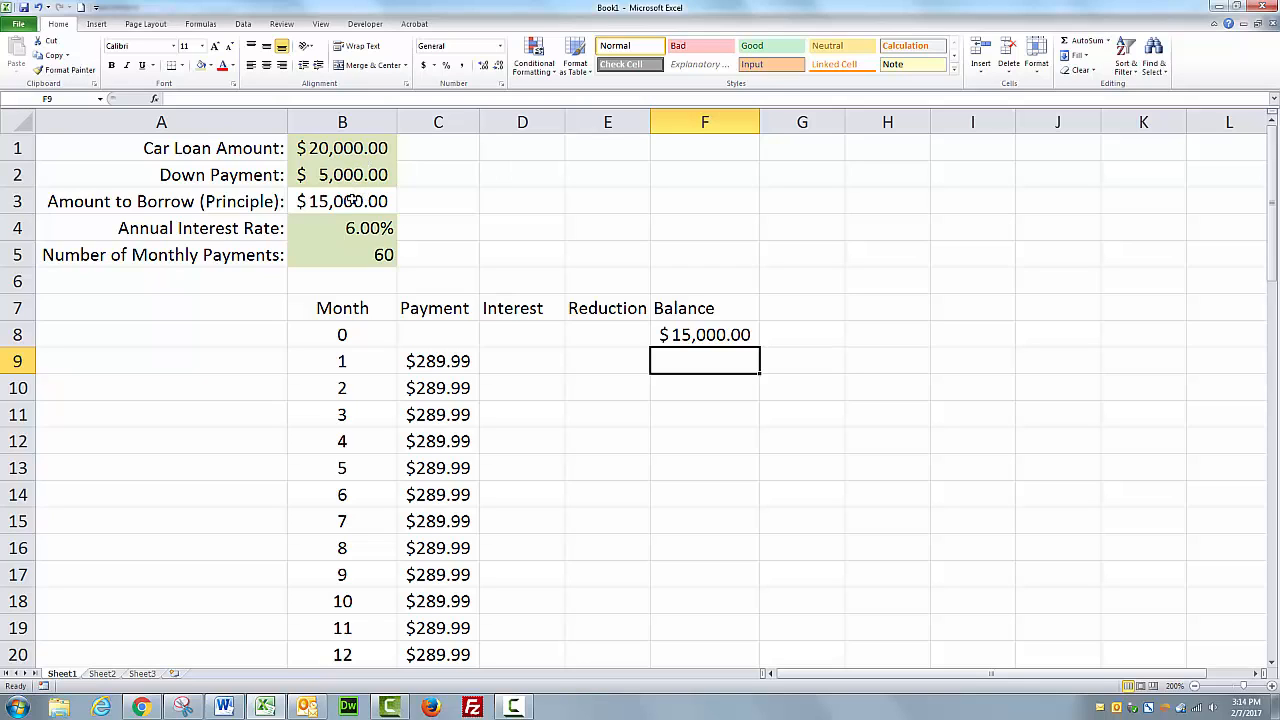
Change the car loan amount in B1 to 30000 and check the updated balance and payment cells.
click(352, 200)
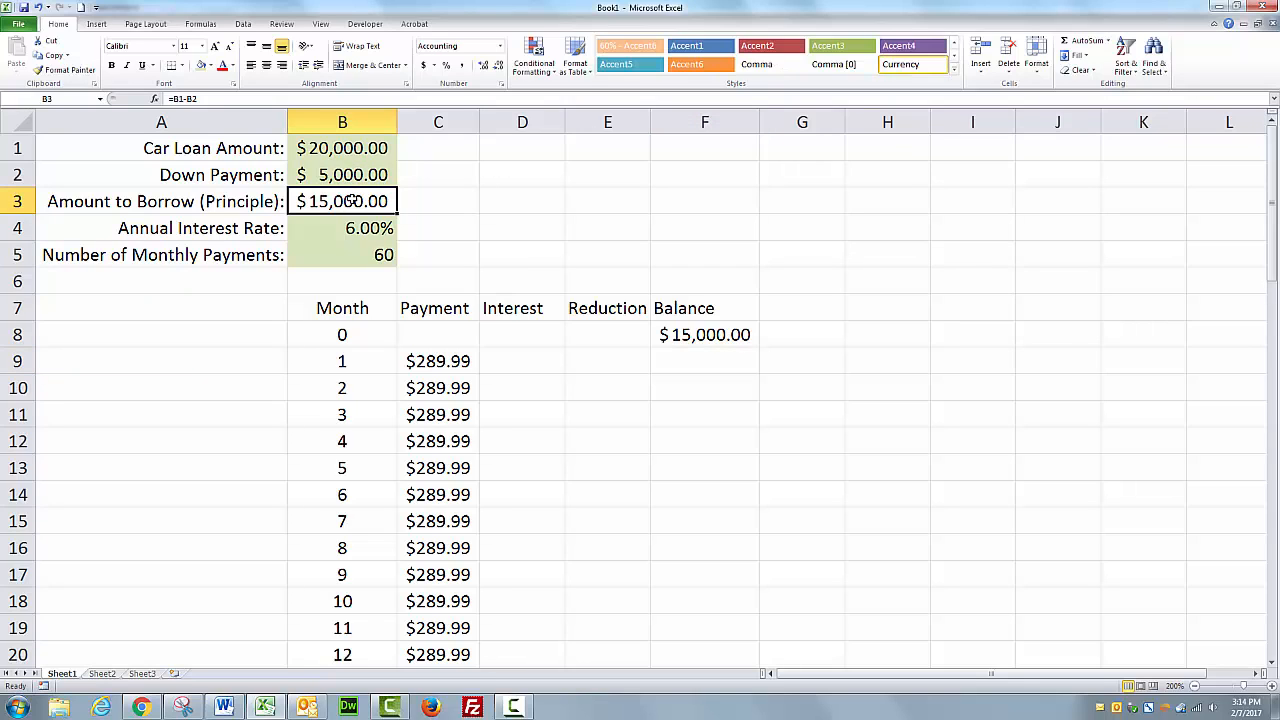
click(370, 151)
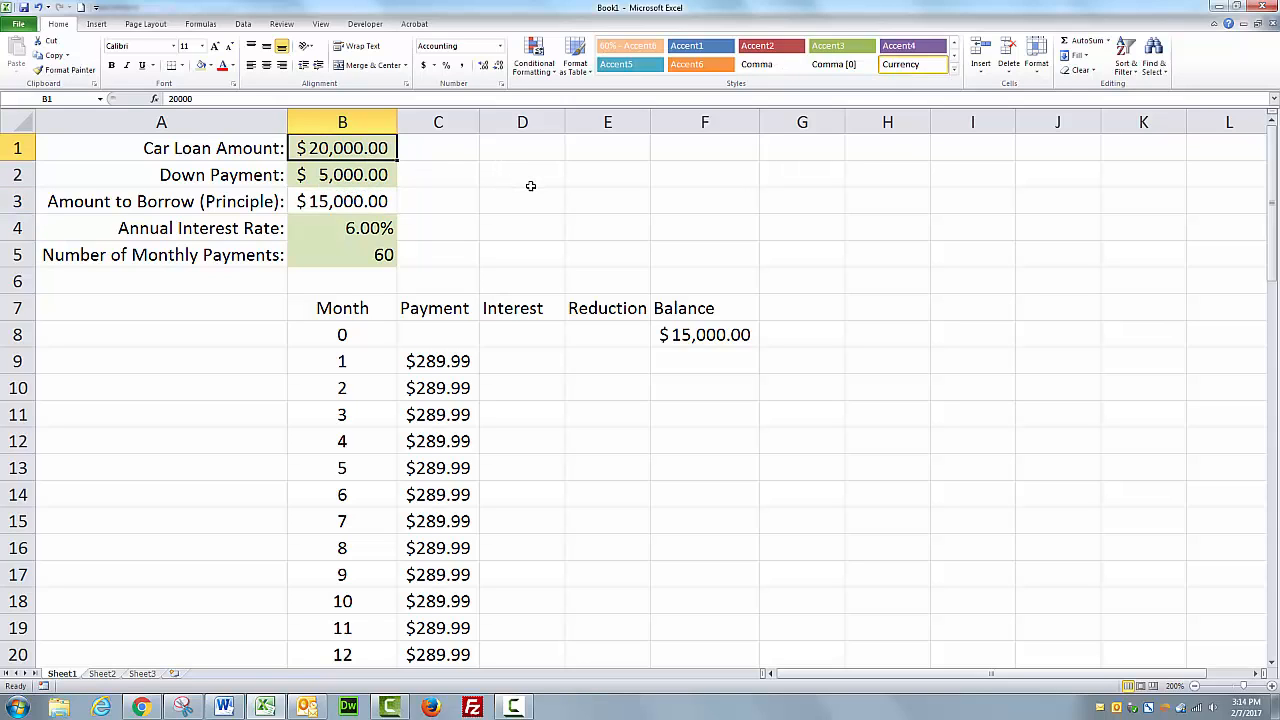
text(30000)
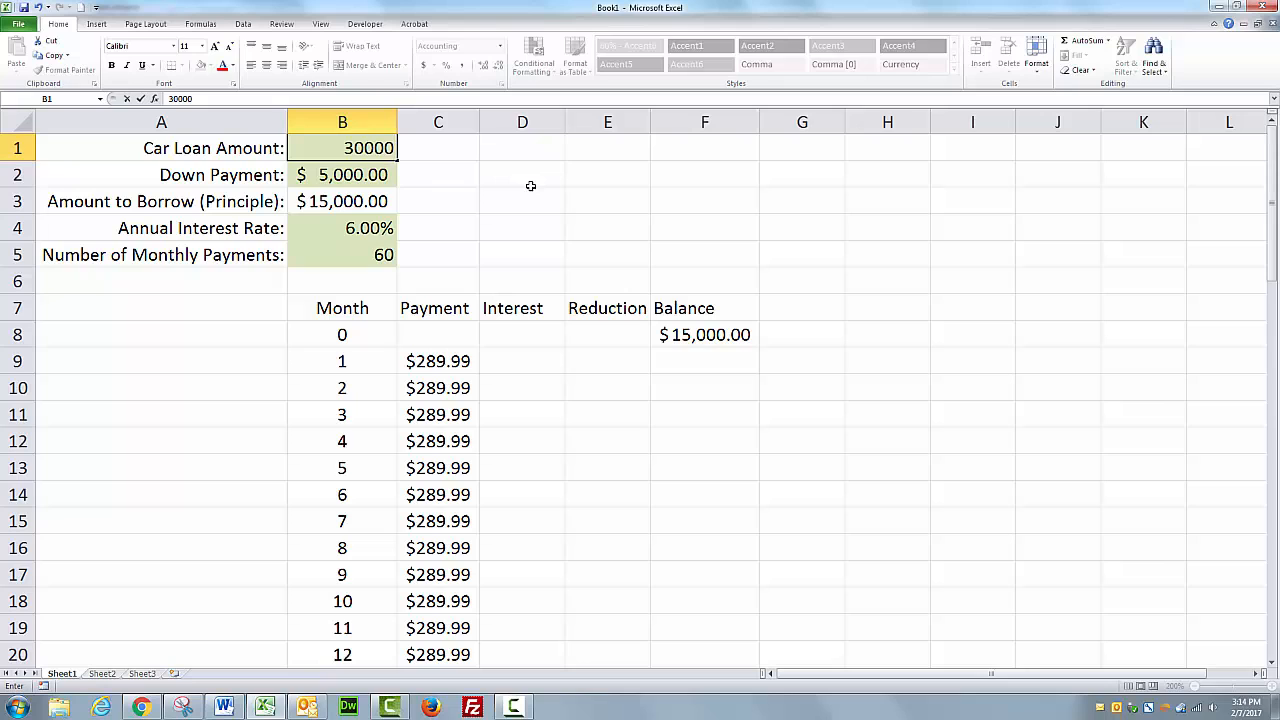
key(Return)
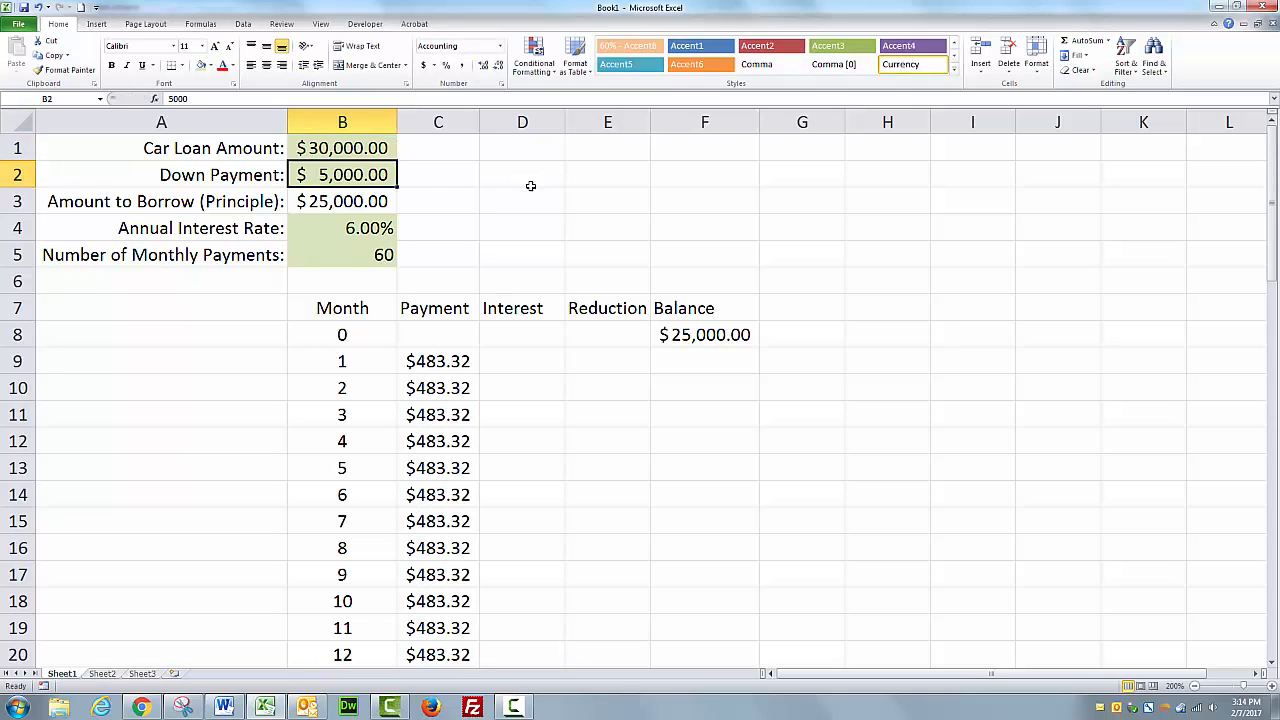
click(703, 336)
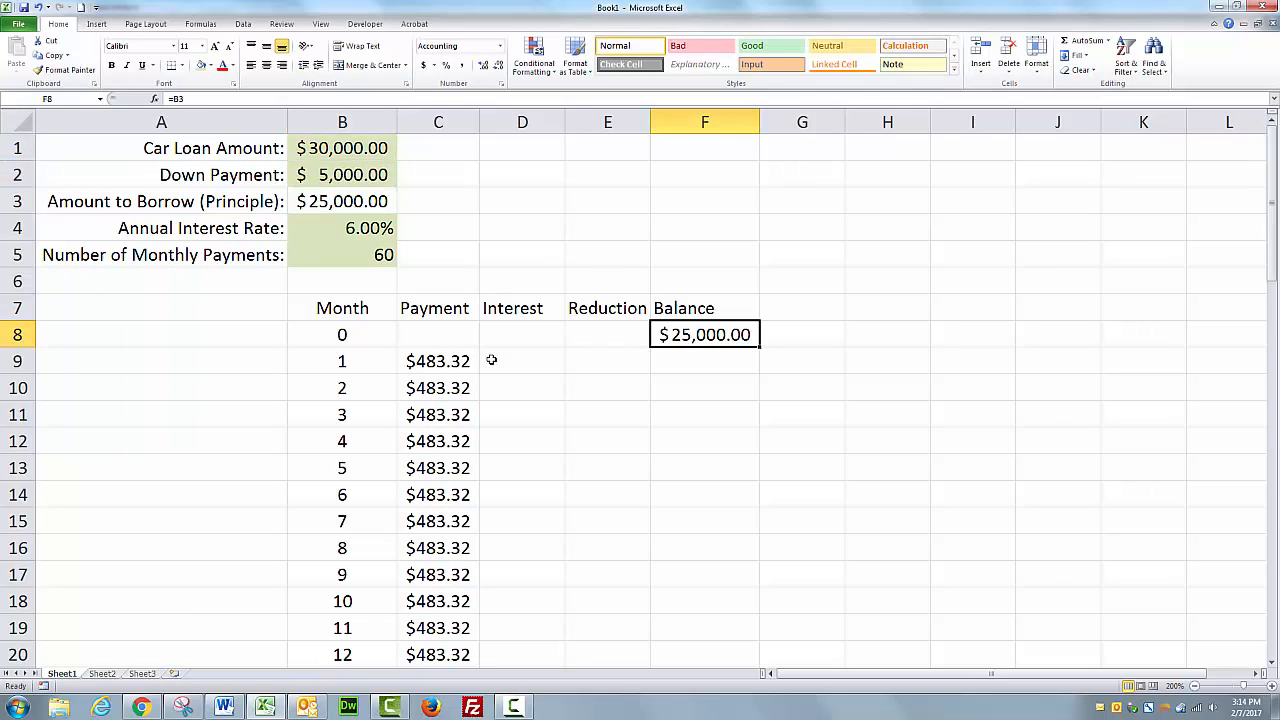
click(456, 360)
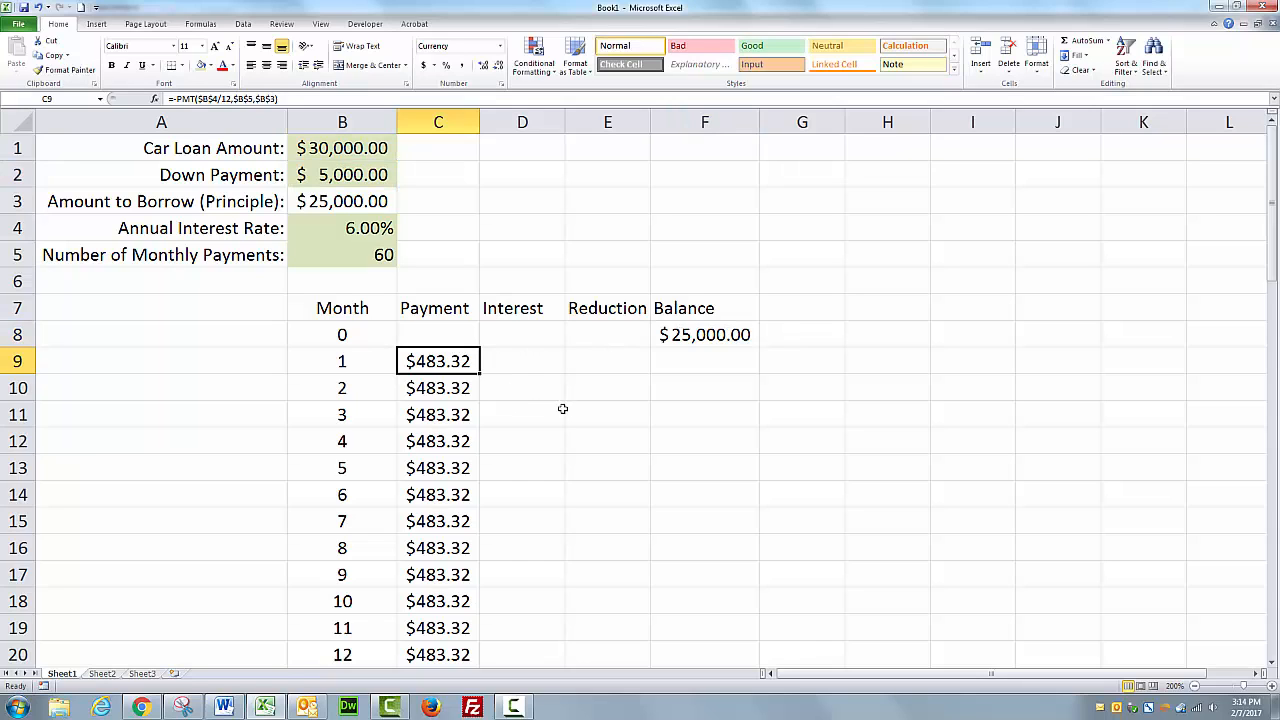
Enter the month-1 interest formula =F8*$B$4/12 in D9.
click(533, 360)
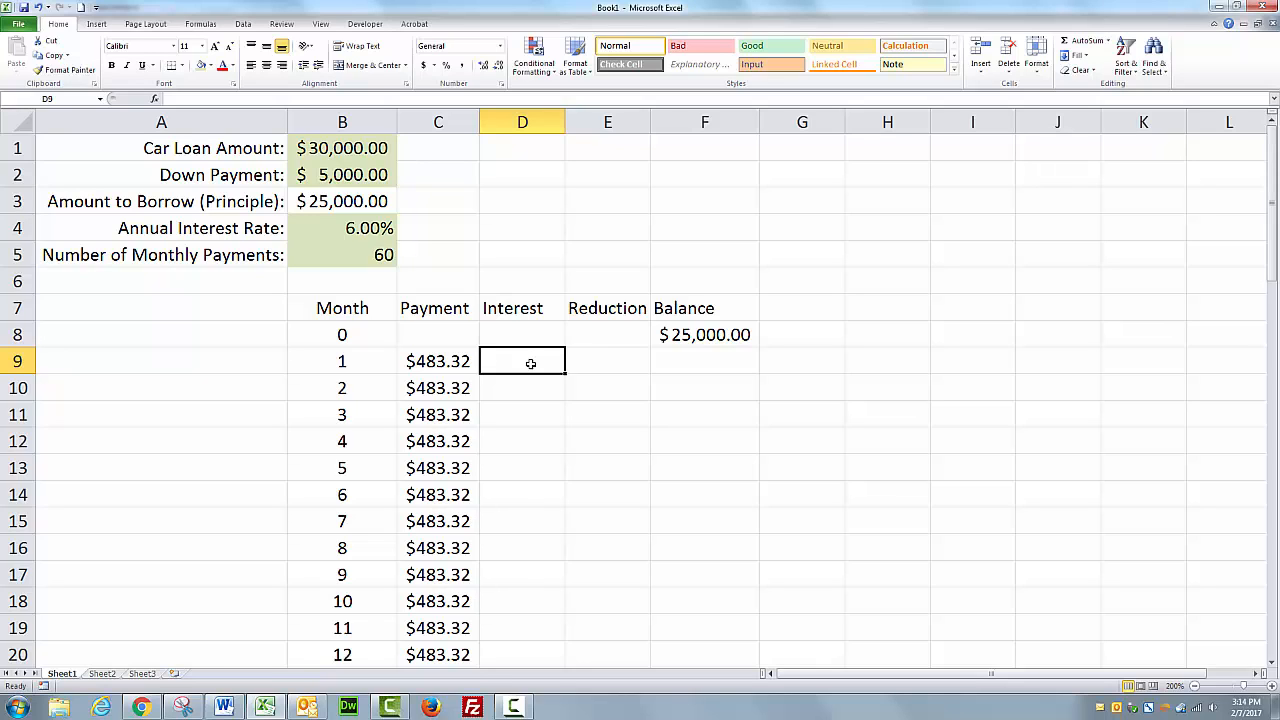
click(213, 98)
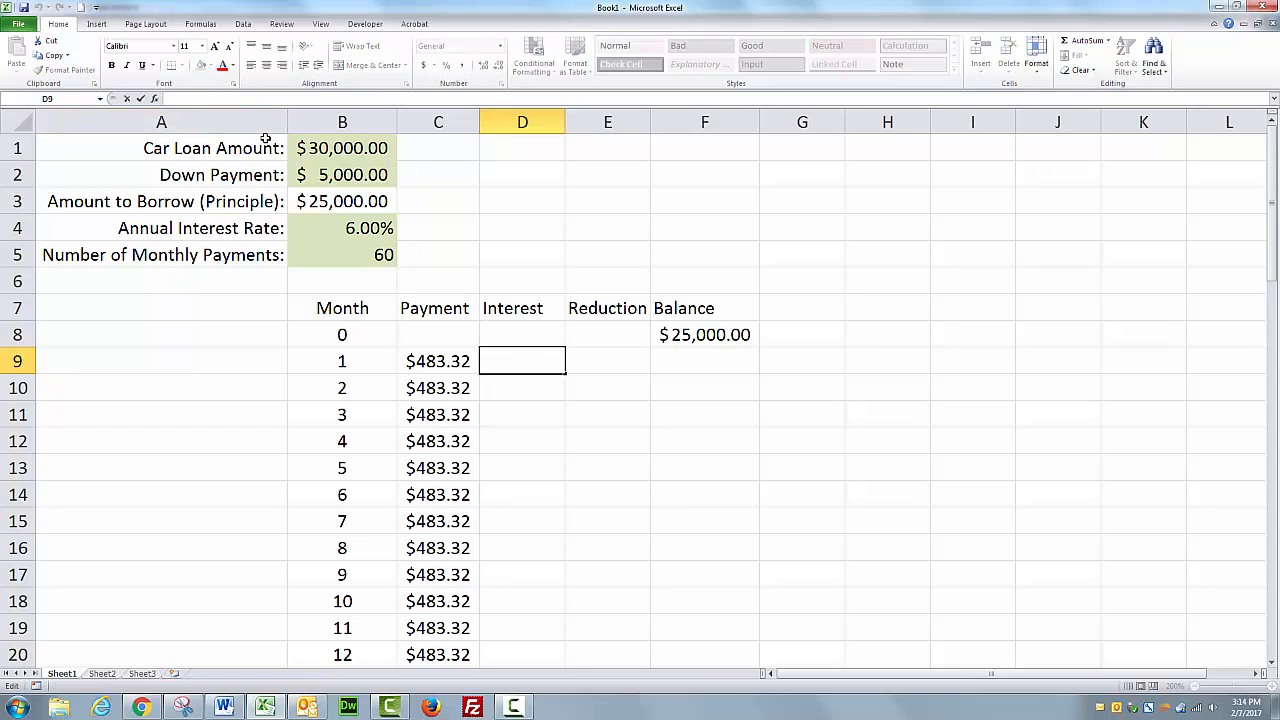
text(=)
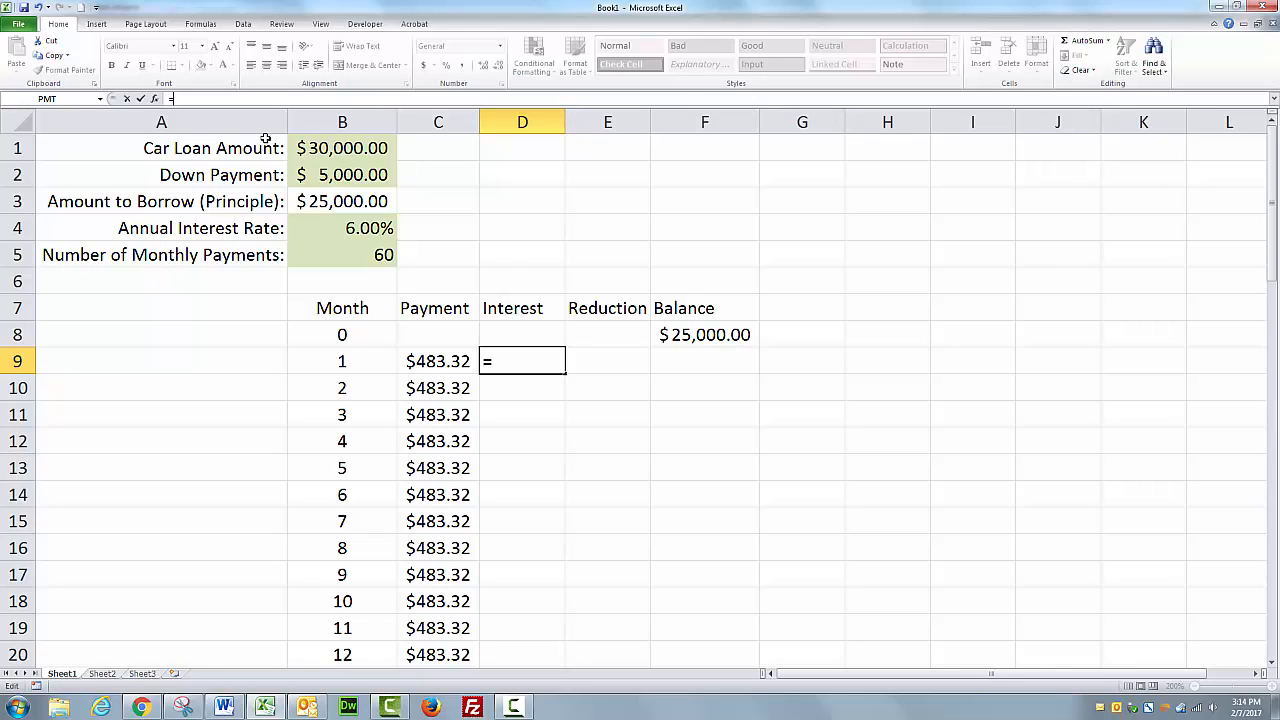
click(707, 335)
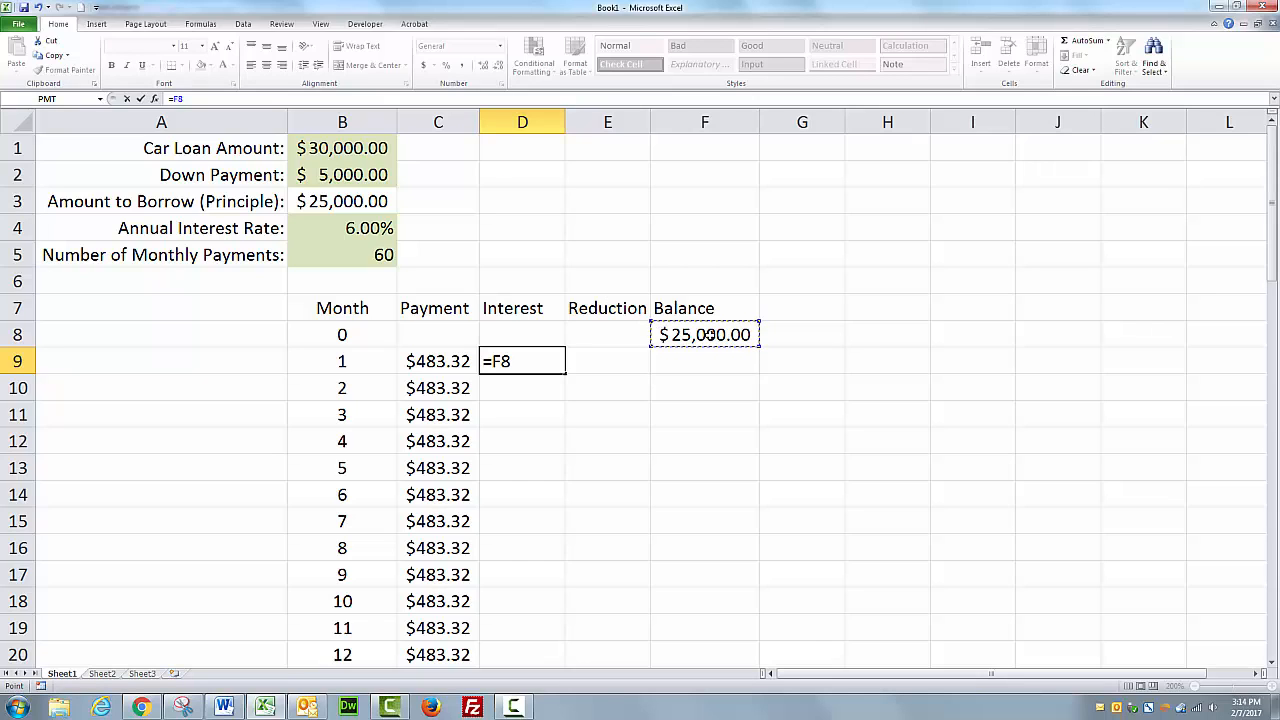
text(*)
click(368, 228)
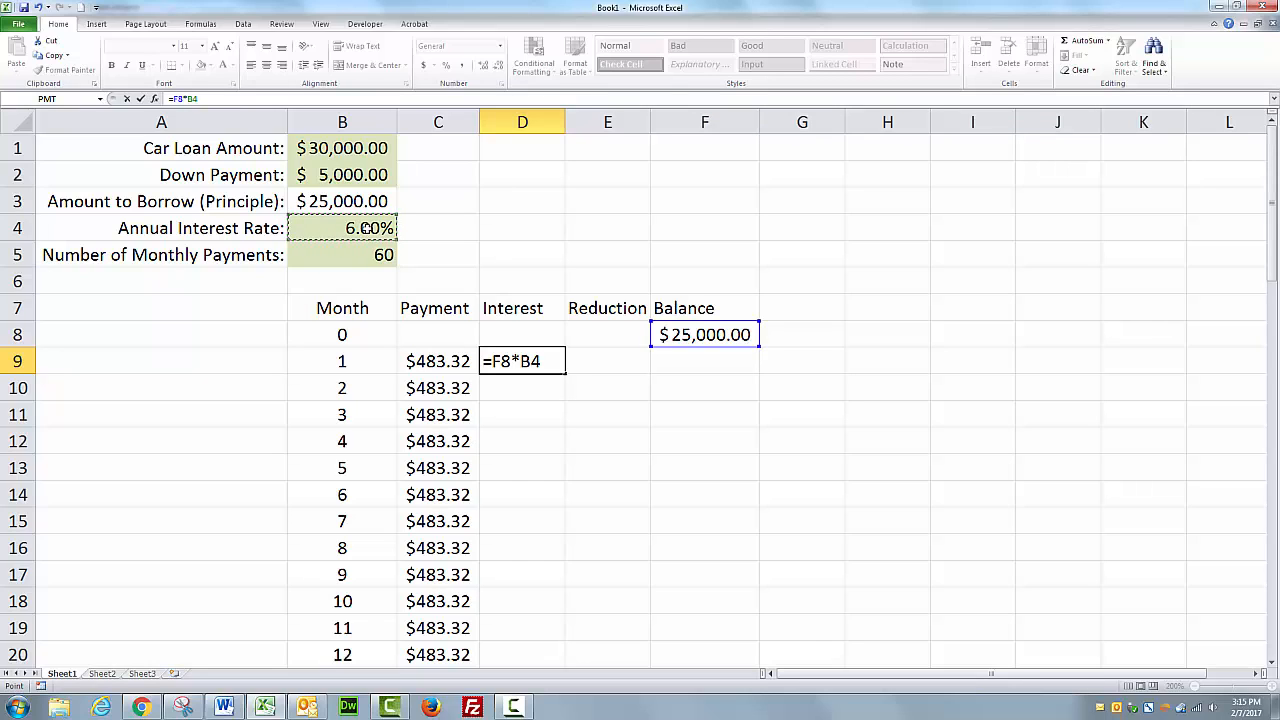
key(F4)
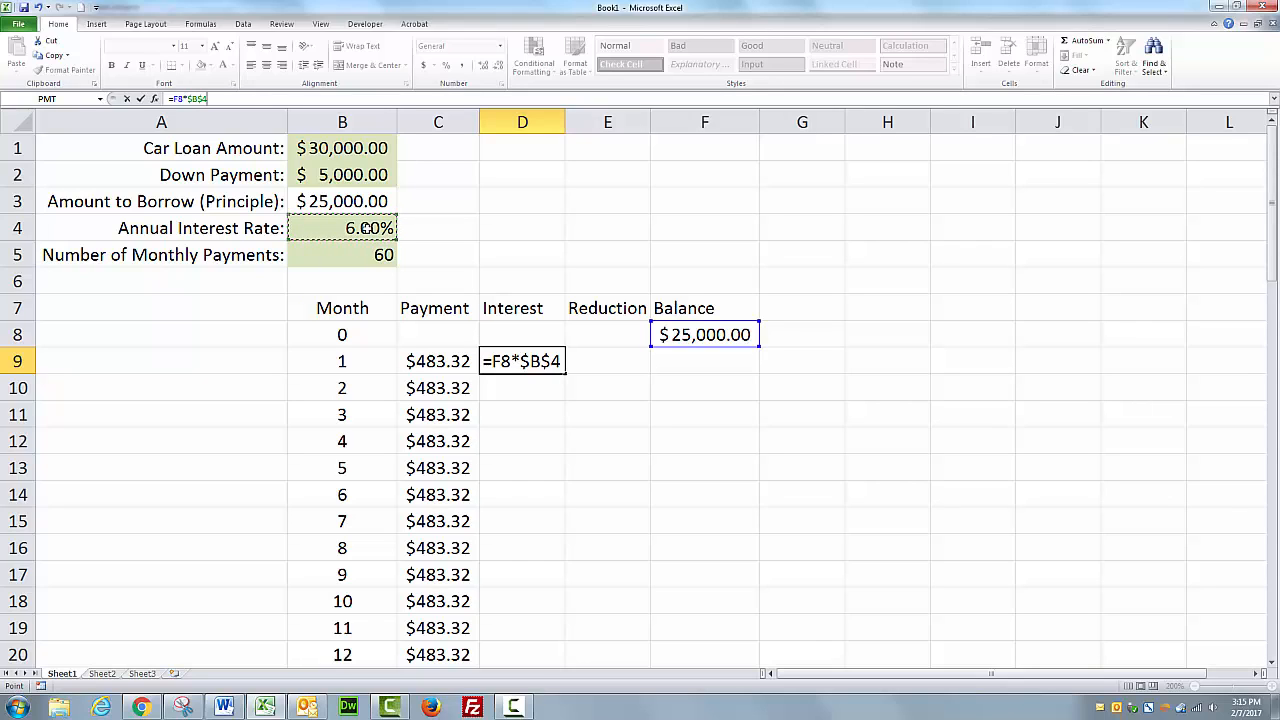
text(/)
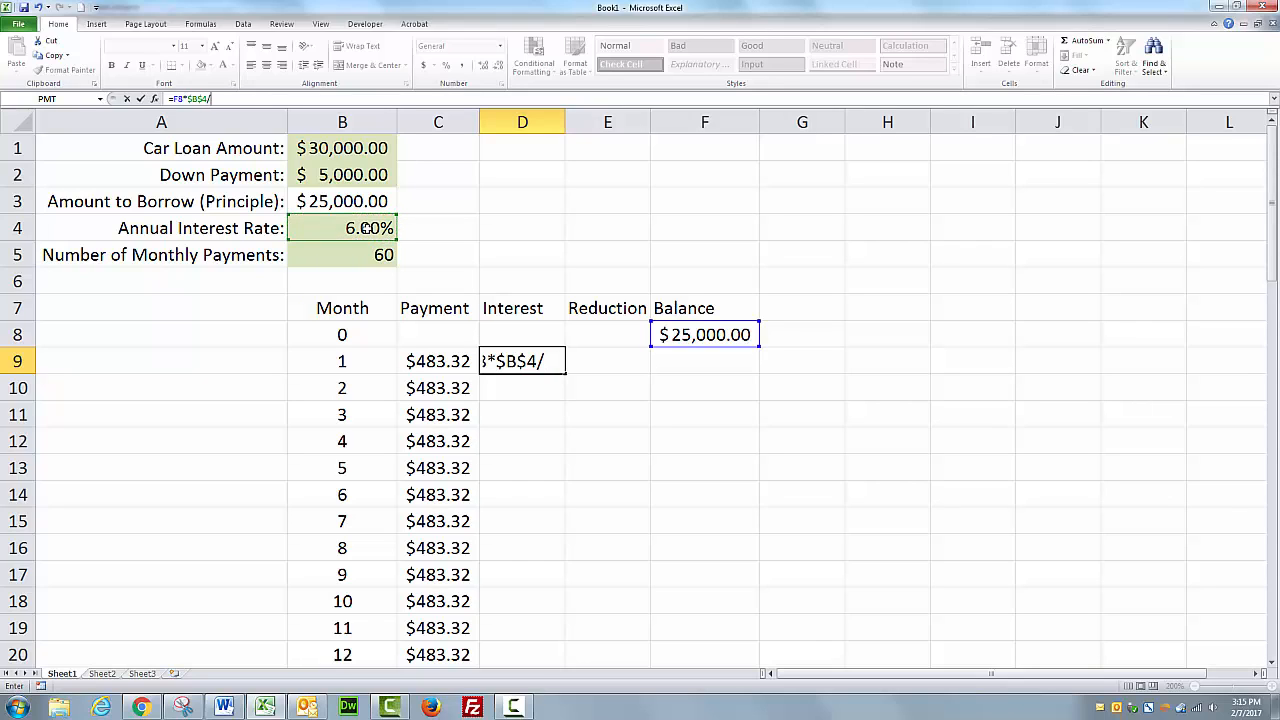
text(12)
text(*)
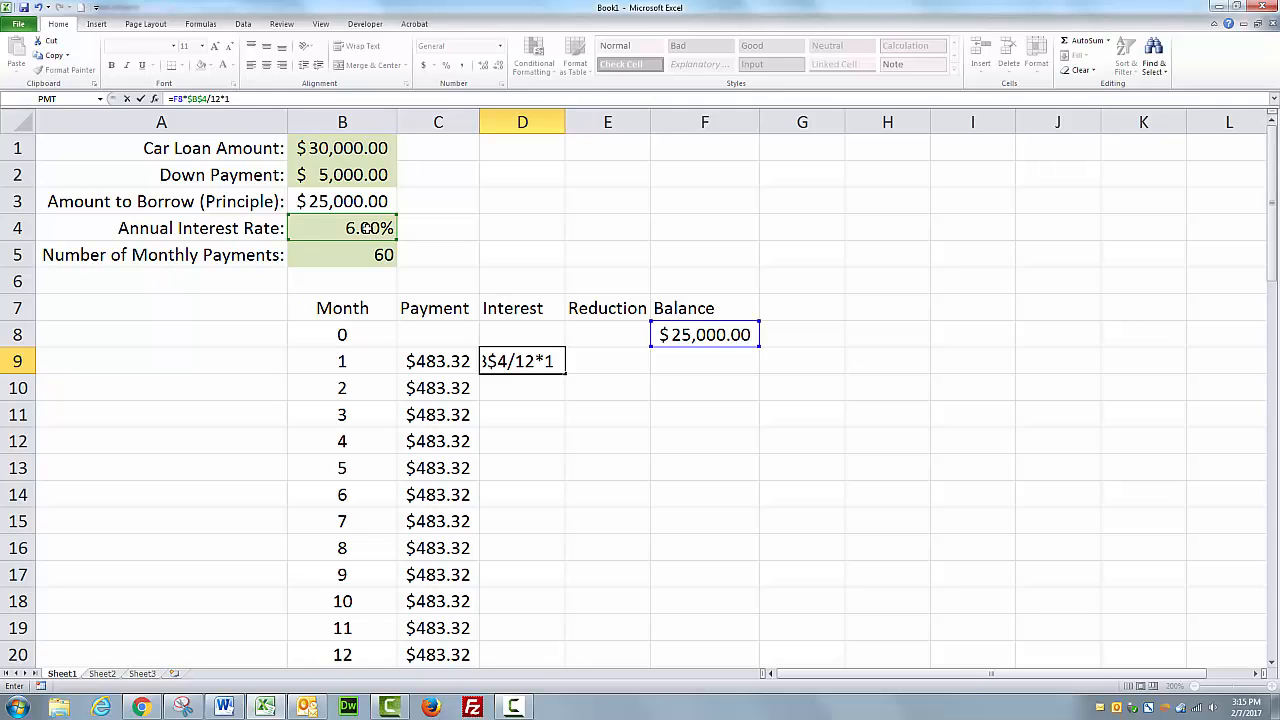
key(BackSpace)
click(141, 99)
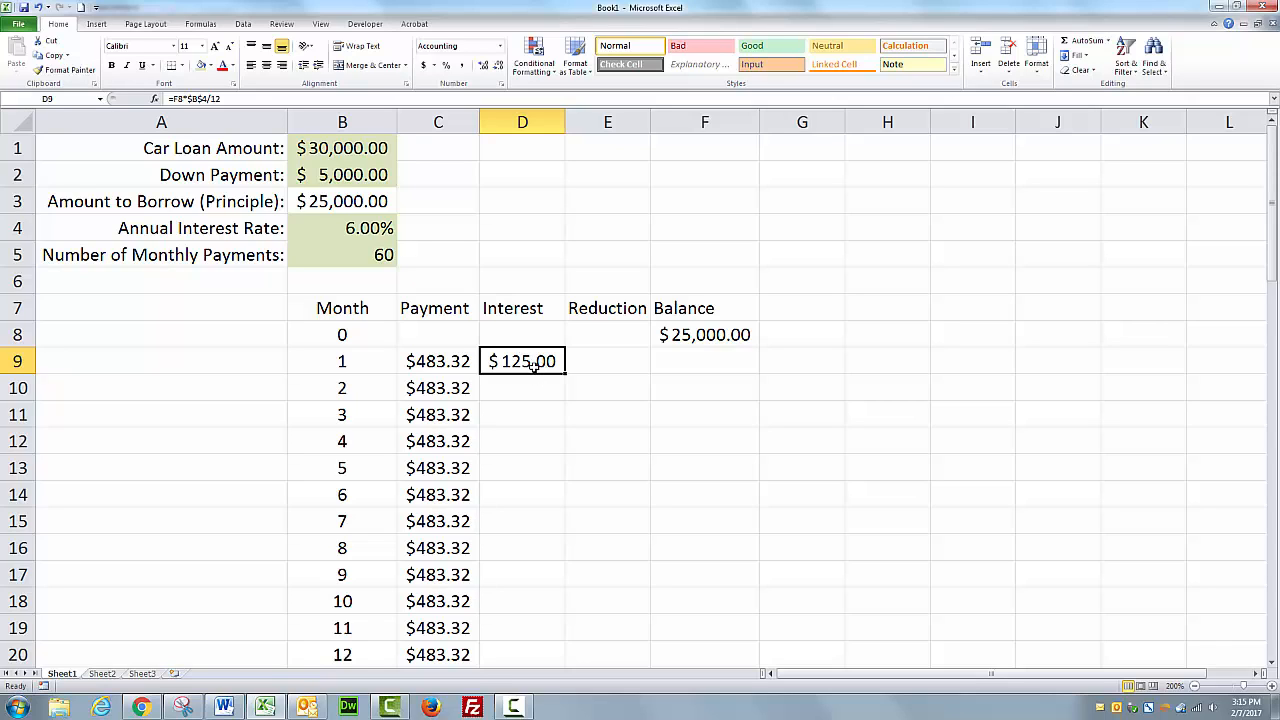
Enter the month-1 reduction formula =C9-D9 in E9.
click(612, 362)
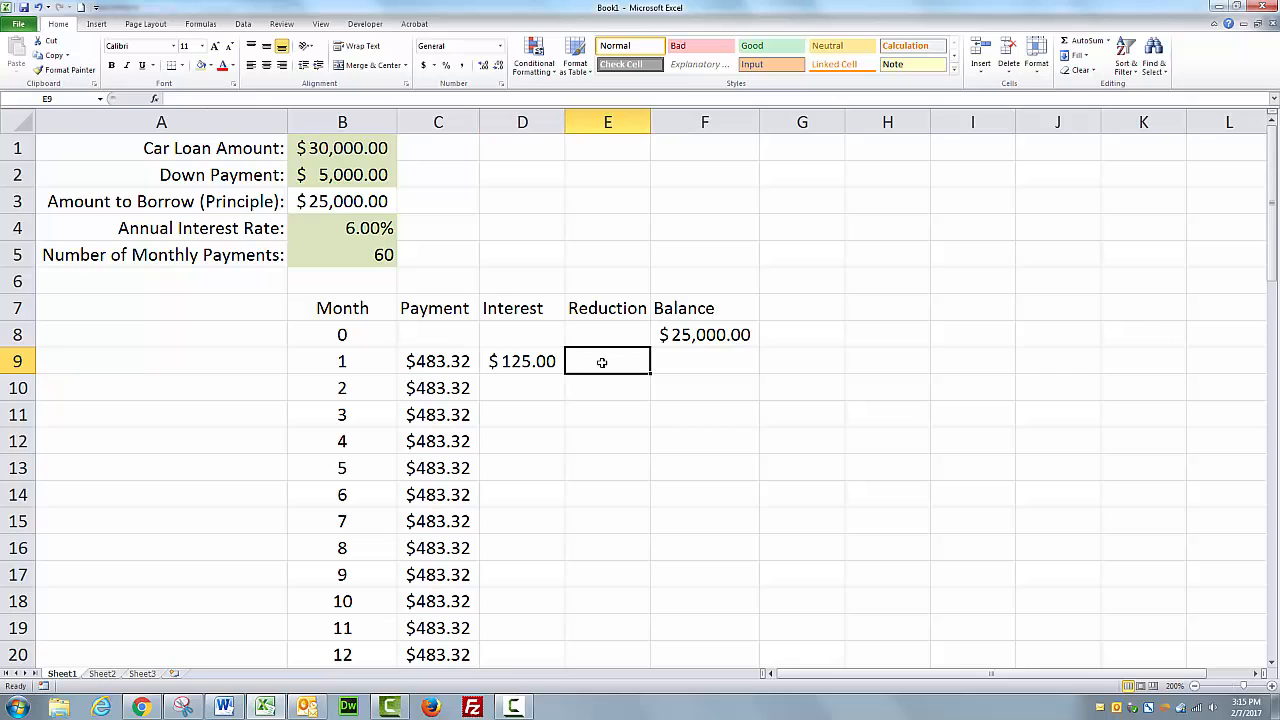
text(=)
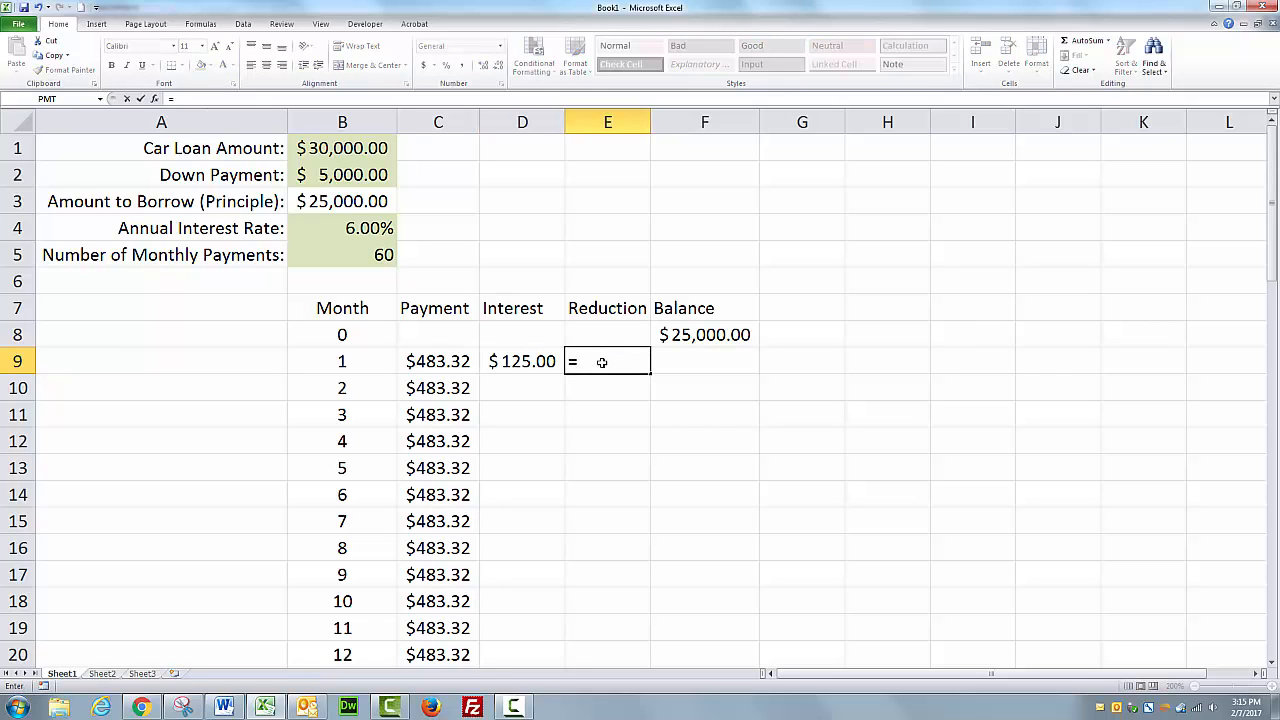
click(465, 367)
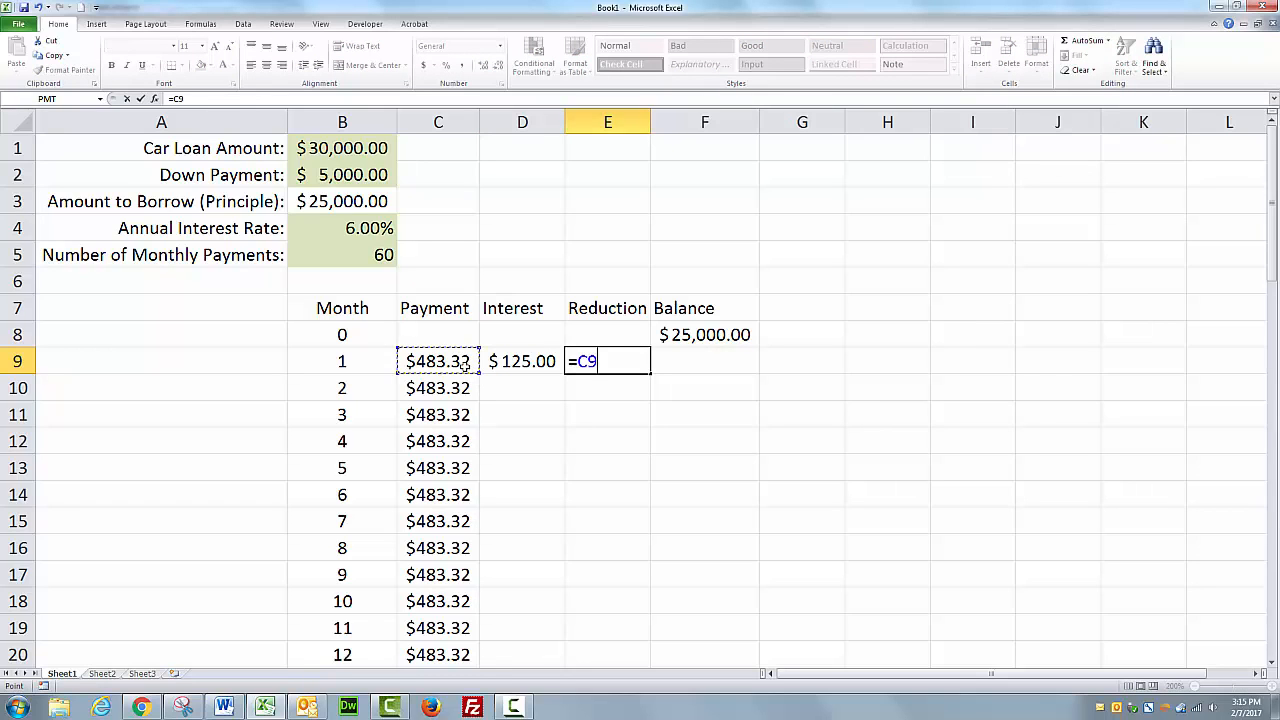
text(-)
click(502, 365)
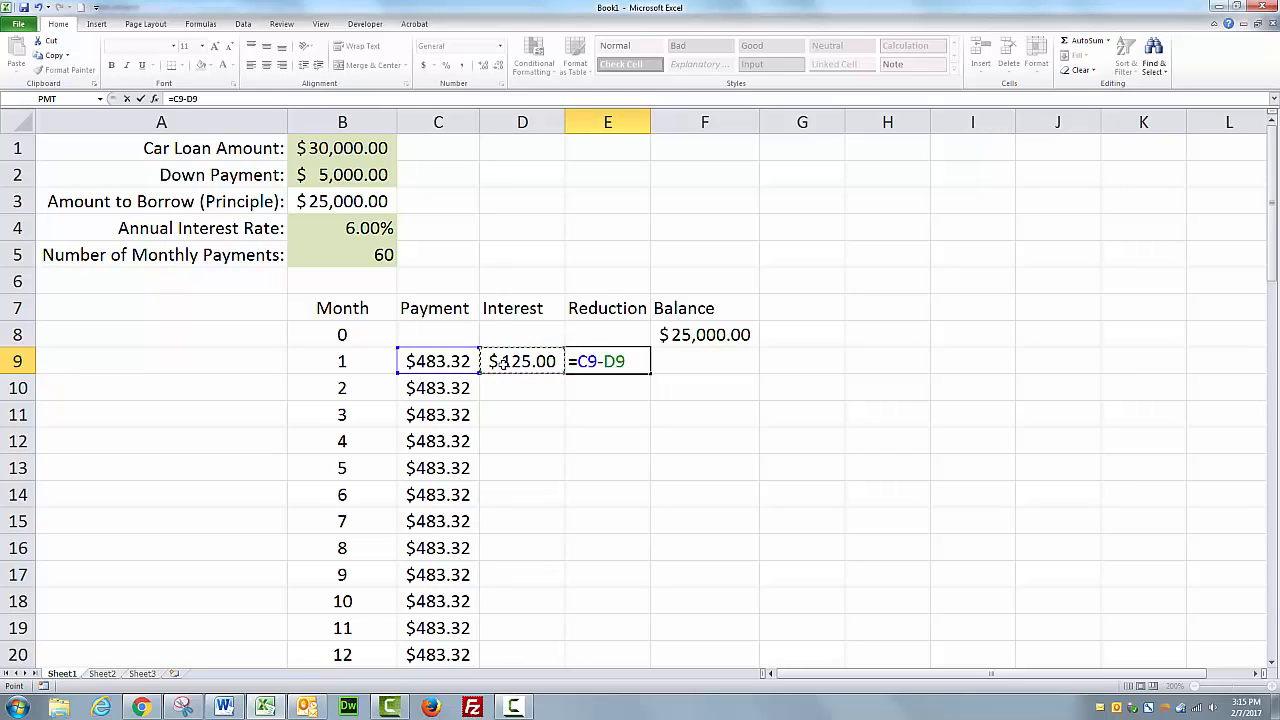
key(Return)
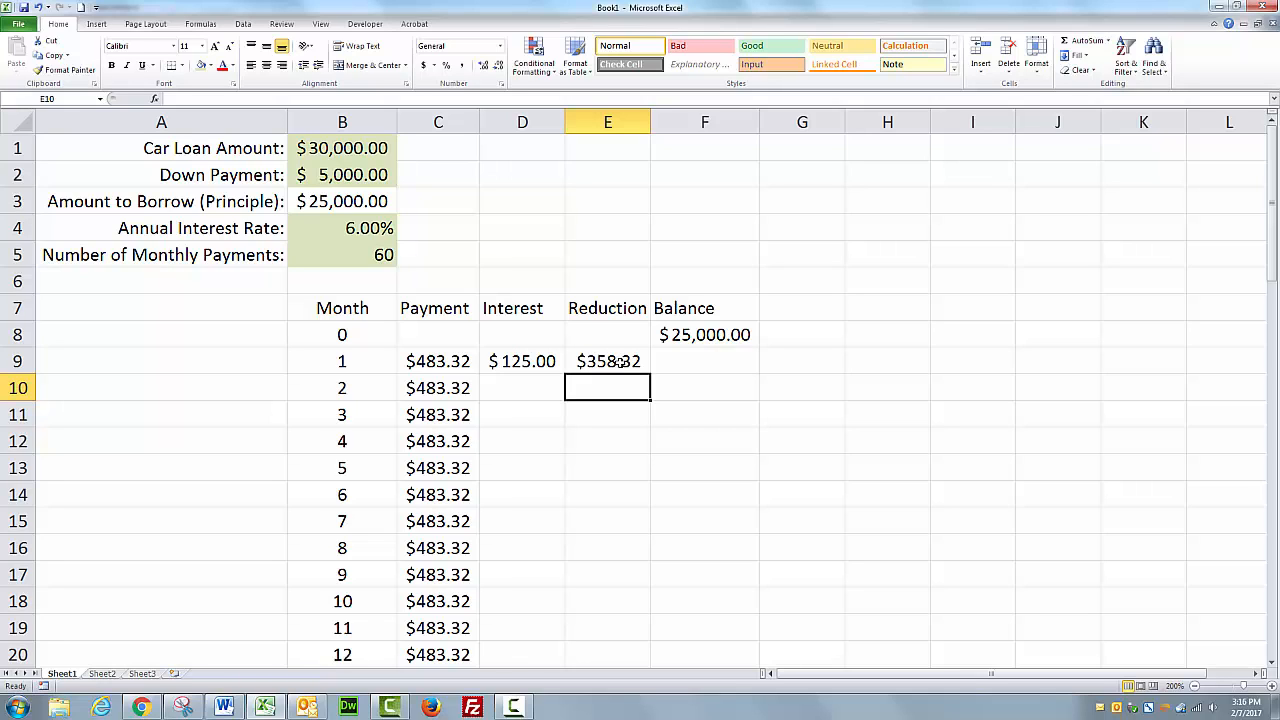
Enter the month-1 balance formula =F8-E9 in F9.
click(692, 360)
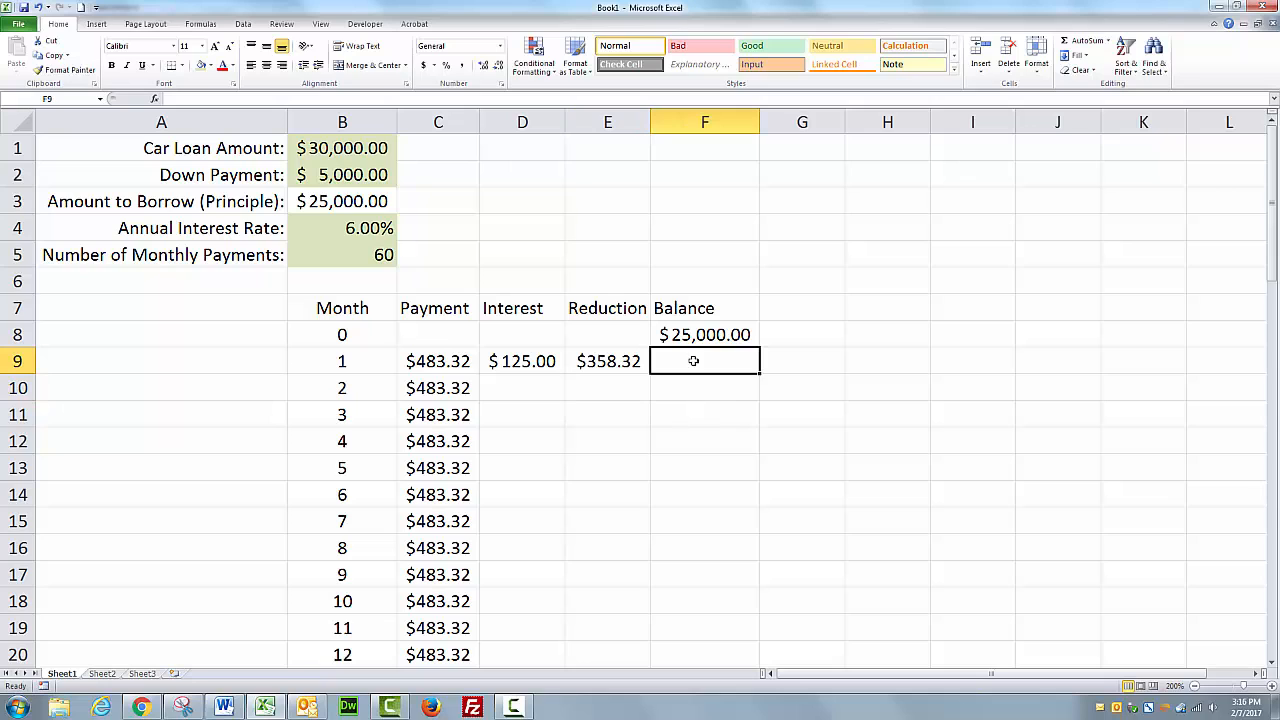
text(=)
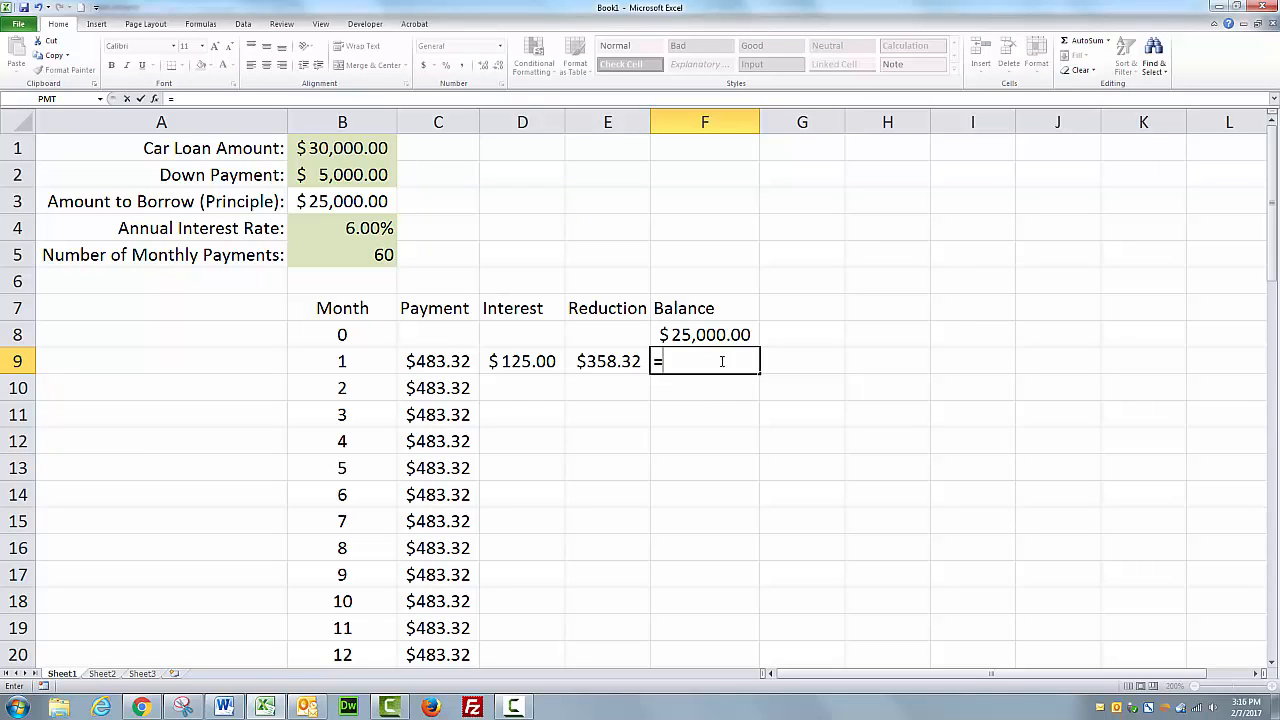
click(712, 335)
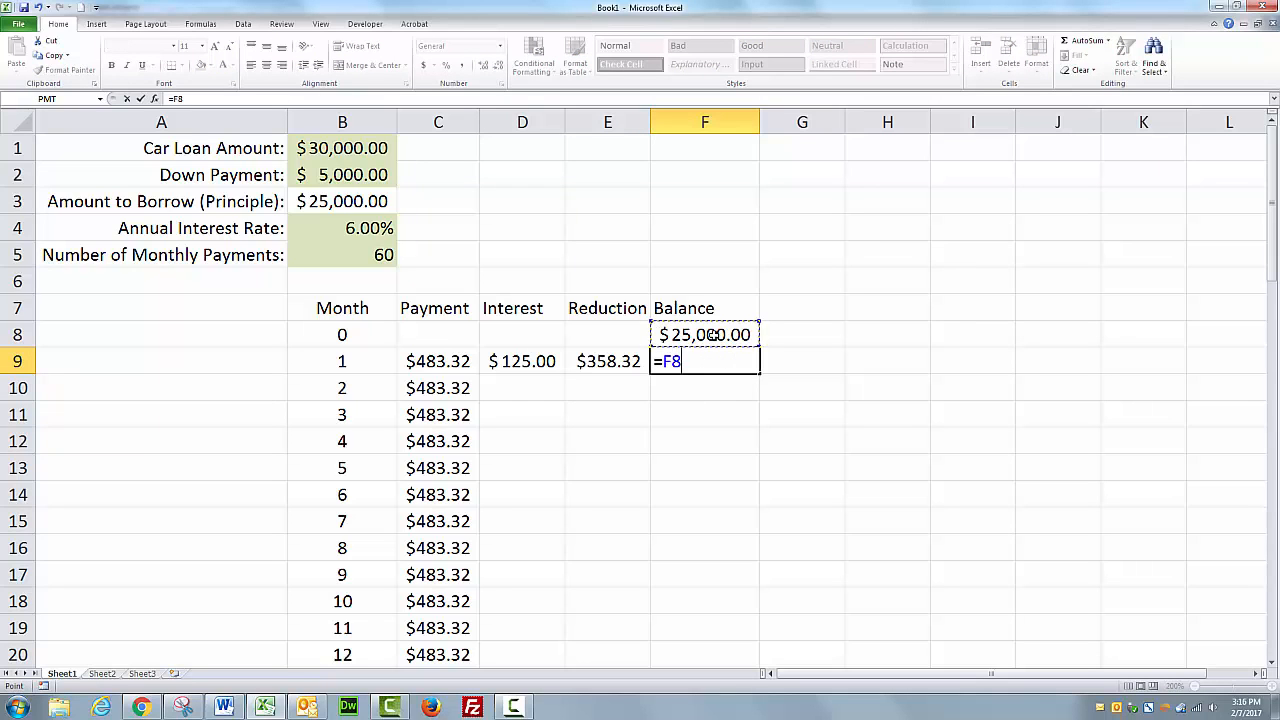
text(-)
click(612, 362)
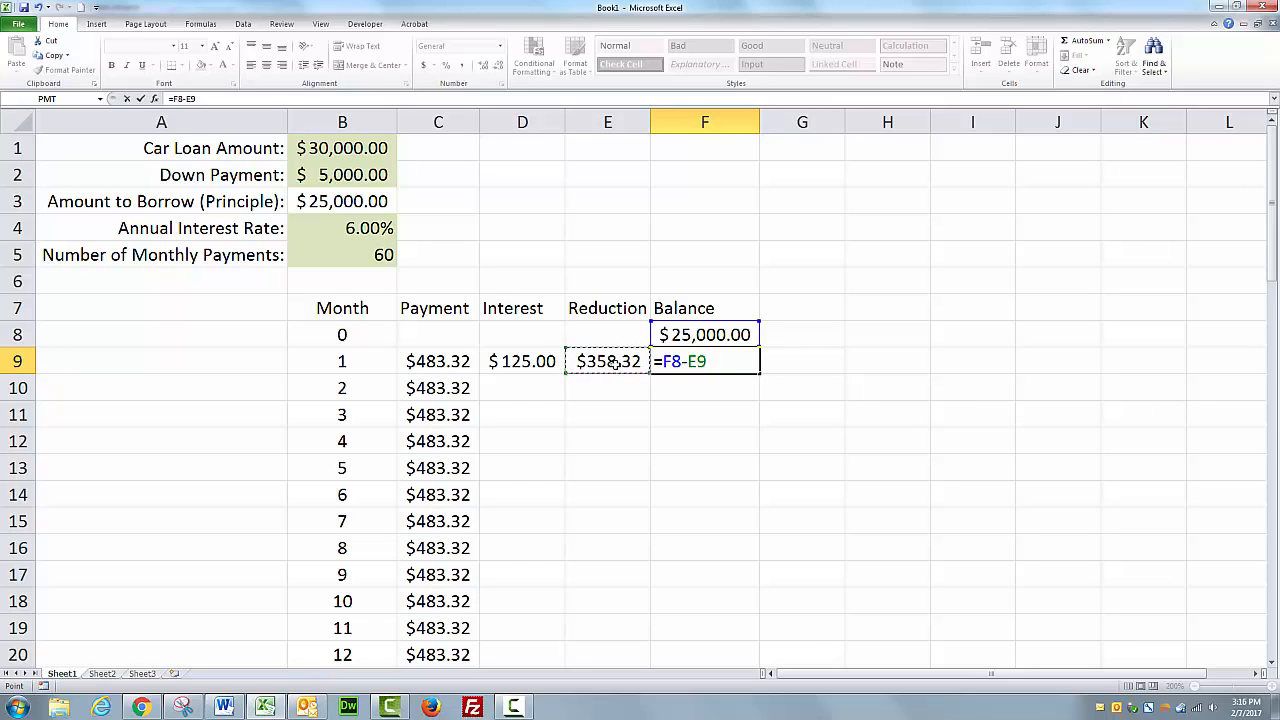
key(Return)
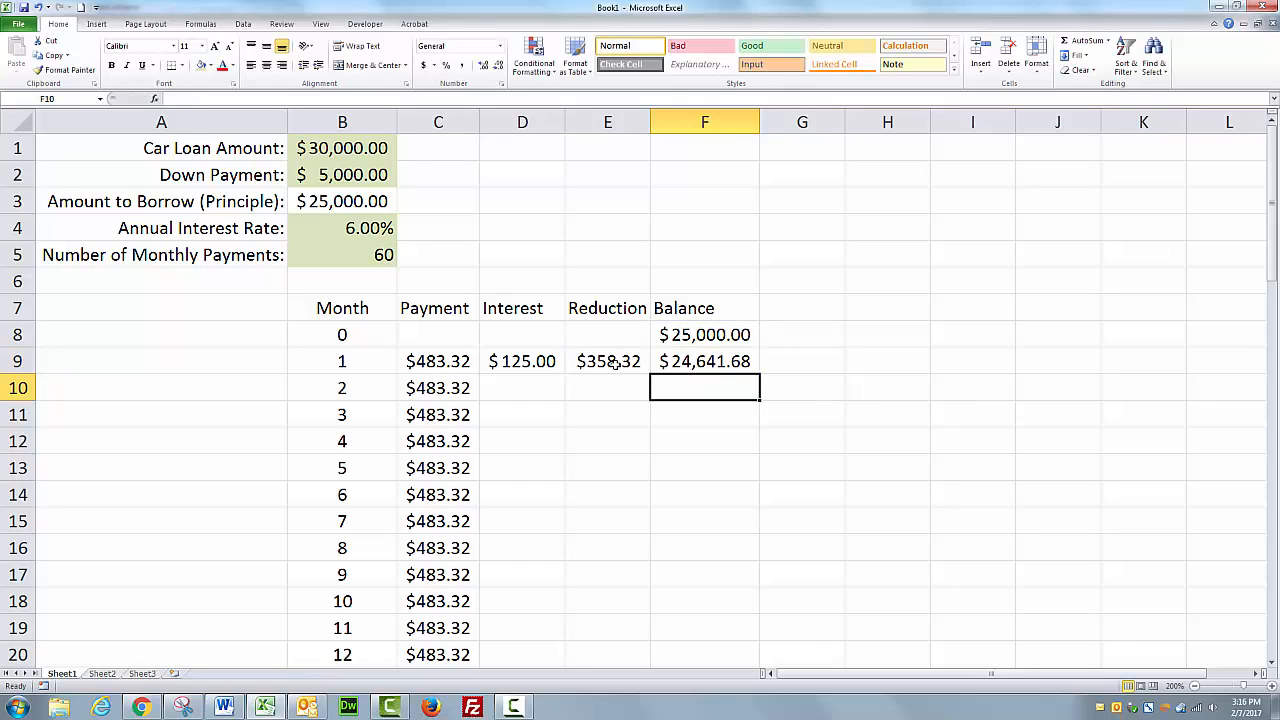
Fill the interest, reduction and balance formulas from row 9 down through month 60.
drag(512, 361, 771, 588)
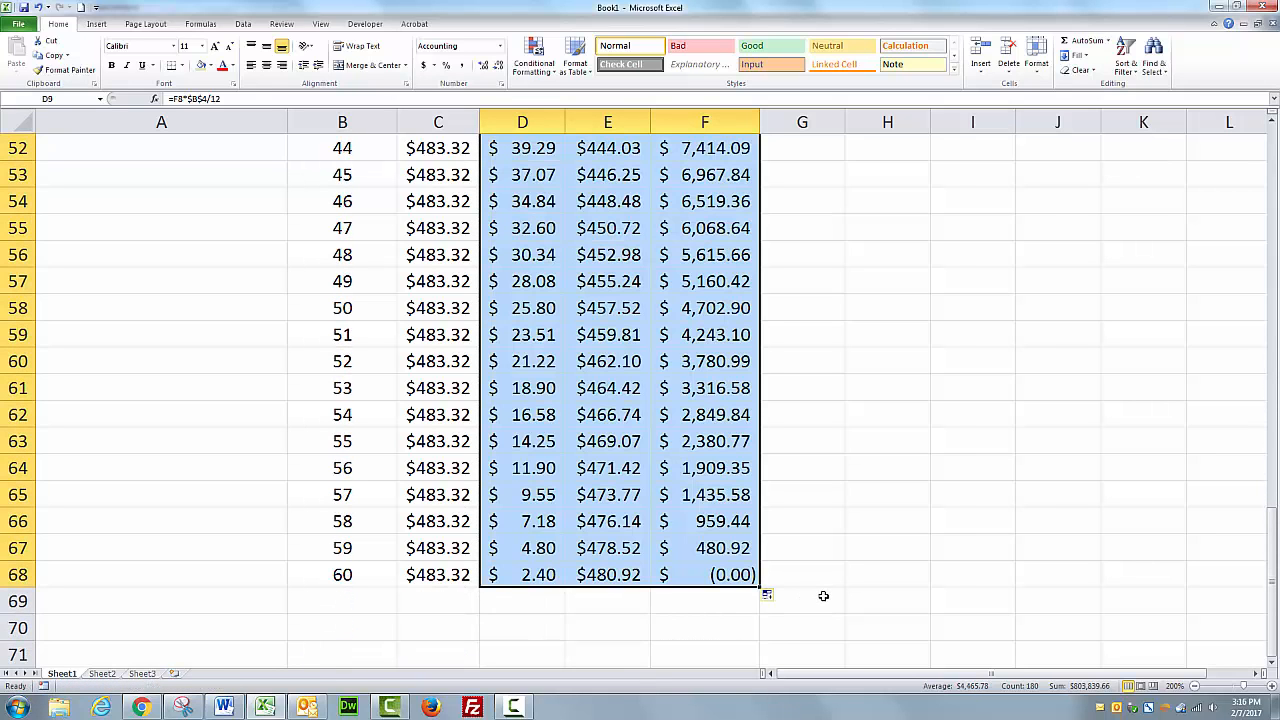
click(842, 578)
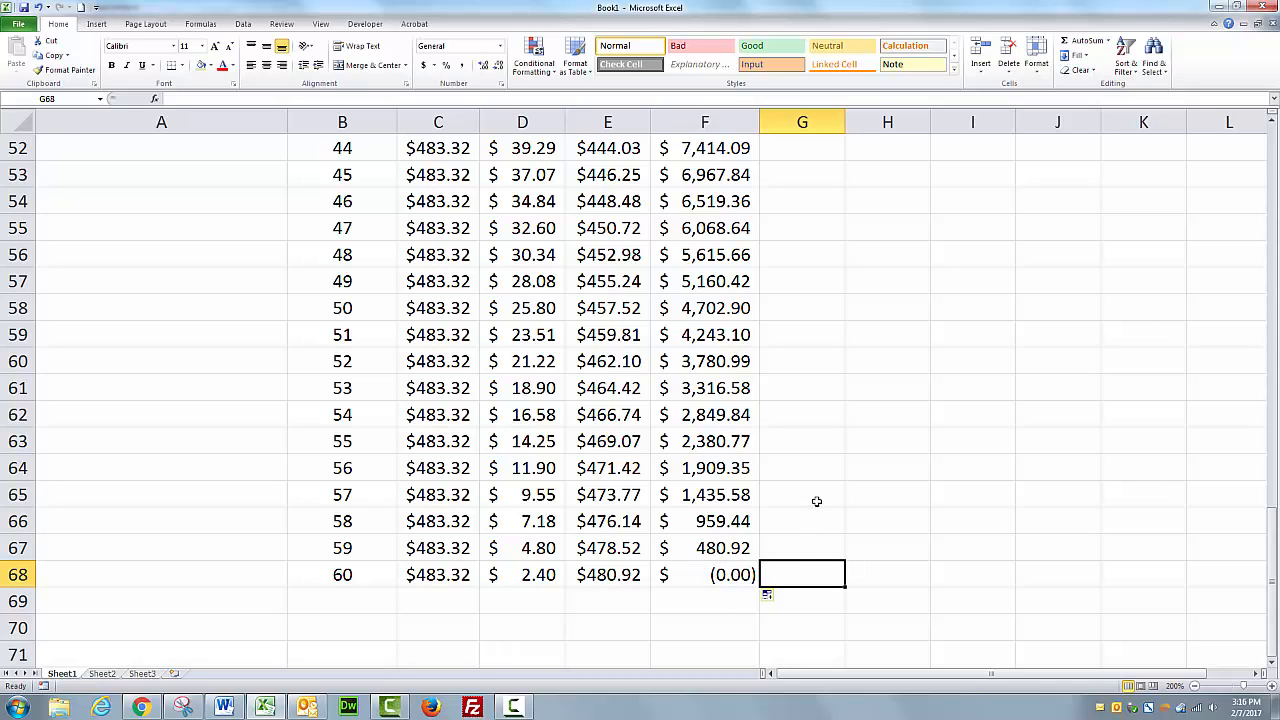
scroll(816, 500, up, 17)
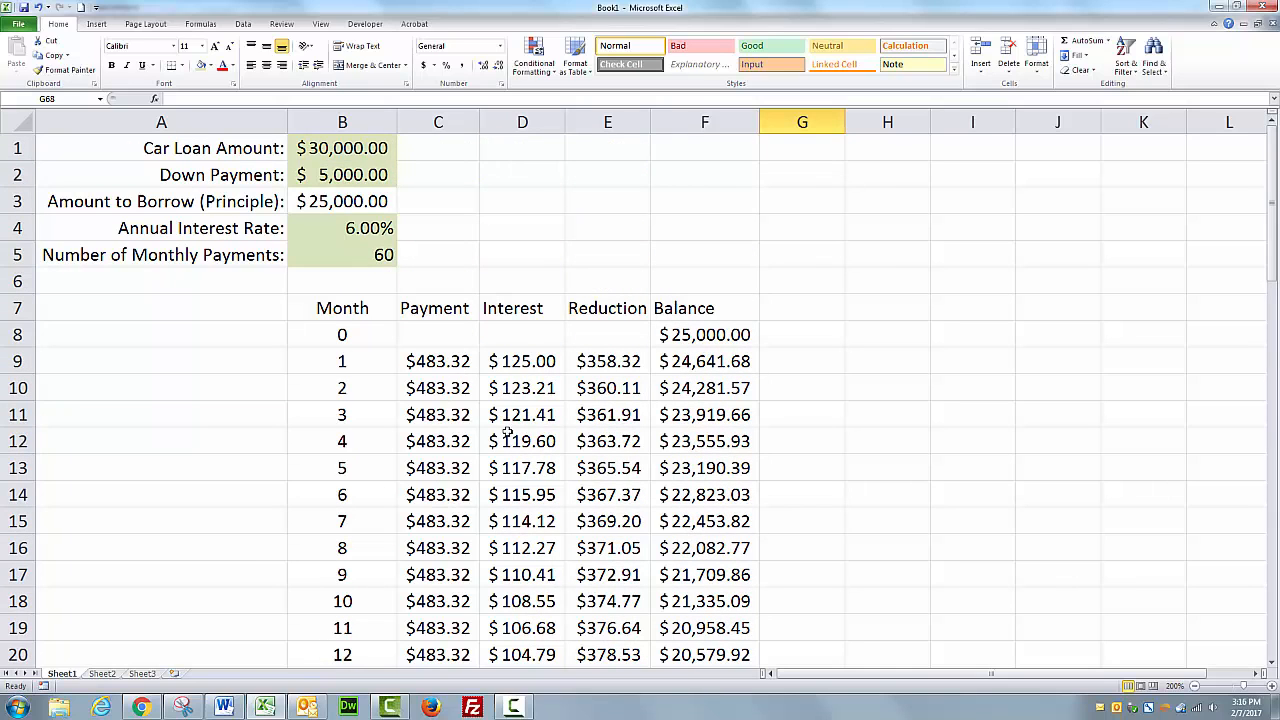
Review the payment, interest, reduction and balance columns by selecting ranges and scrolling through the schedule.
drag(530, 361, 535, 630)
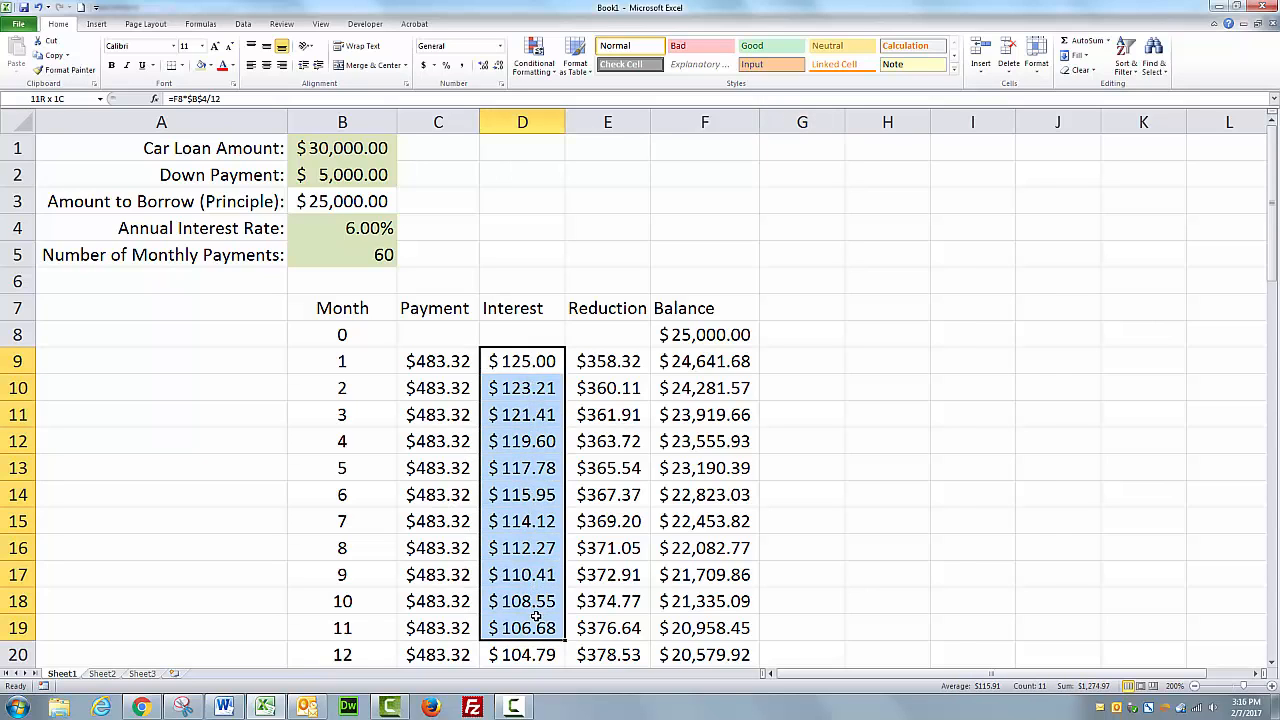
drag(729, 335, 718, 628)
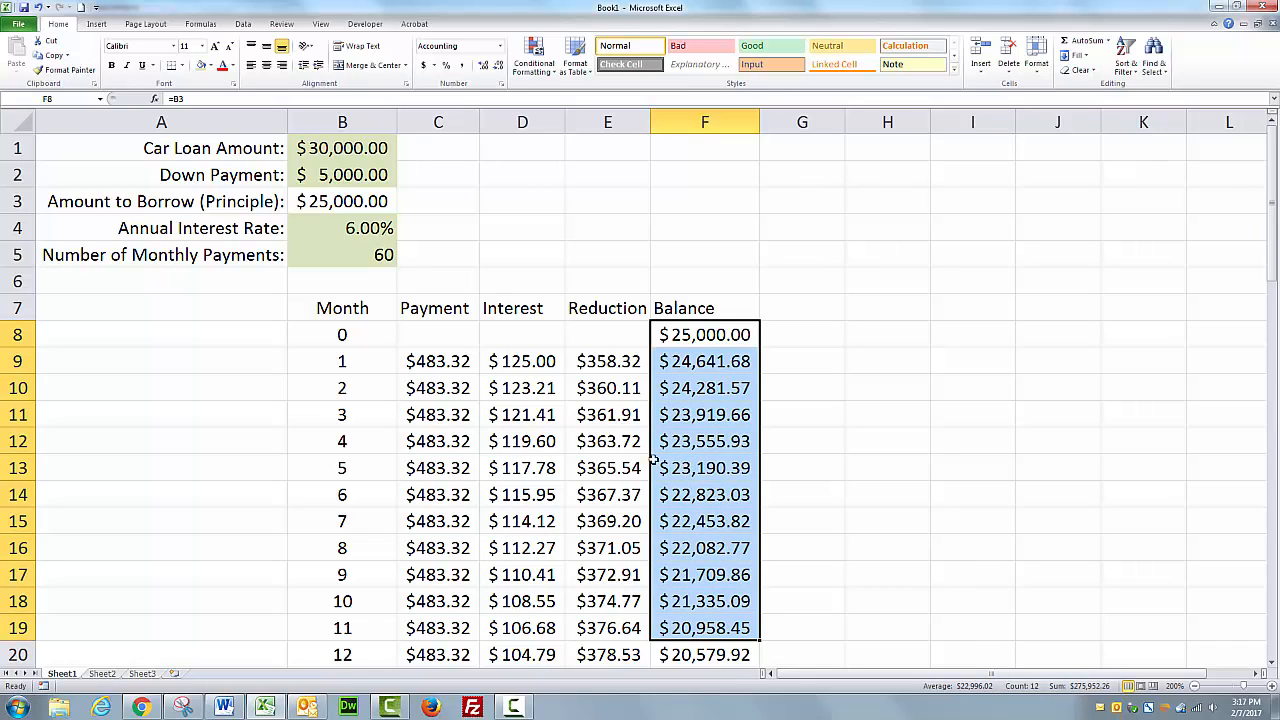
drag(616, 361, 618, 527)
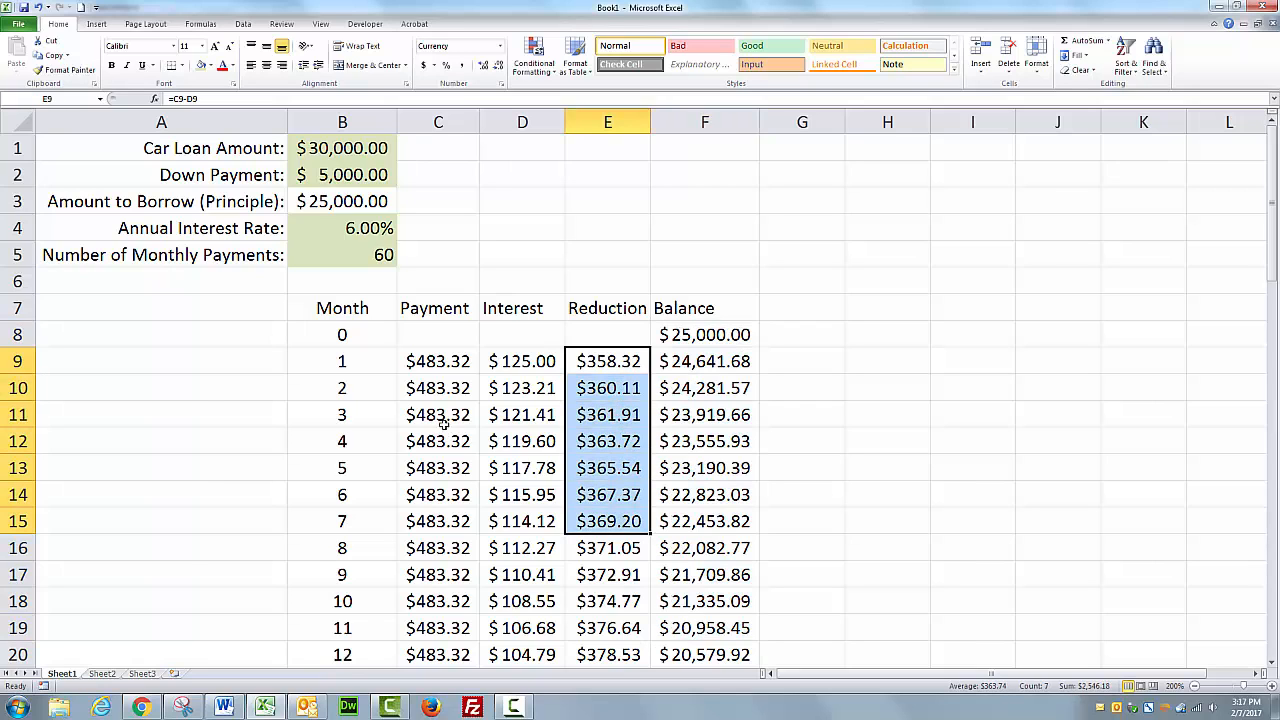
click(444, 366)
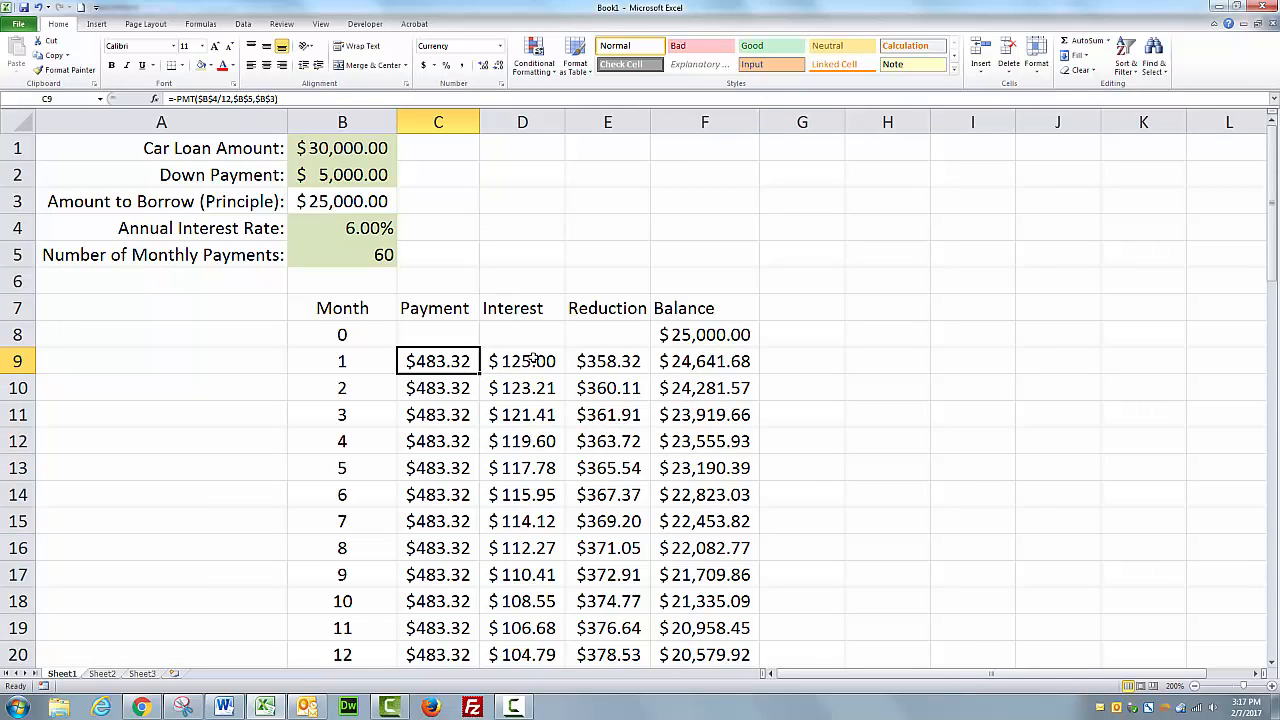
drag(522, 364, 574, 634)
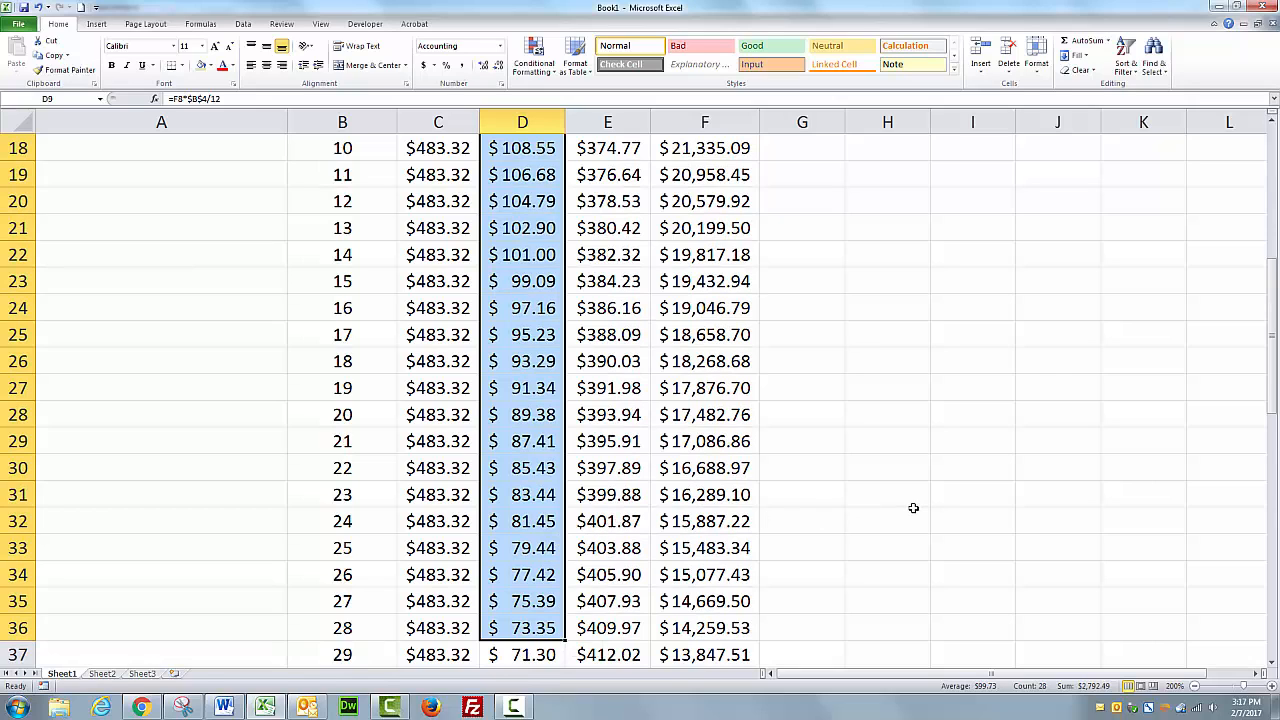
scroll(913, 508, down, 5)
scroll(913, 508, down, 3)
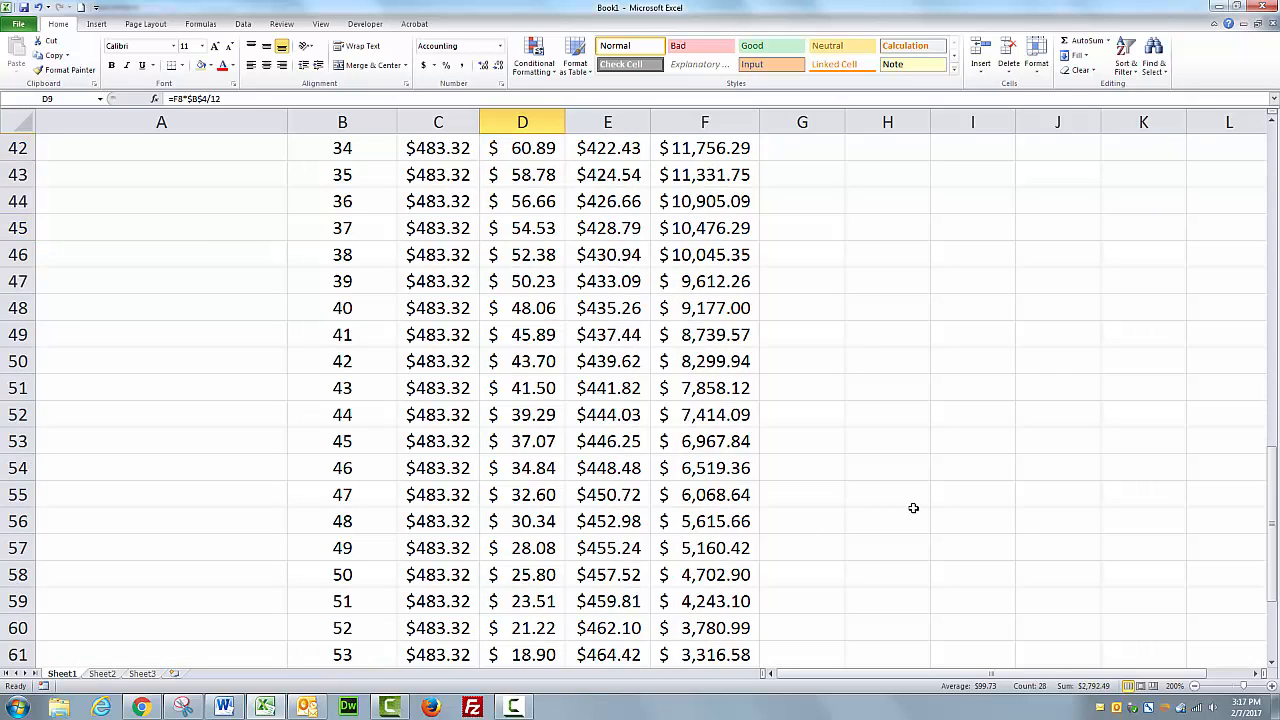
scroll(913, 508, up, 14)
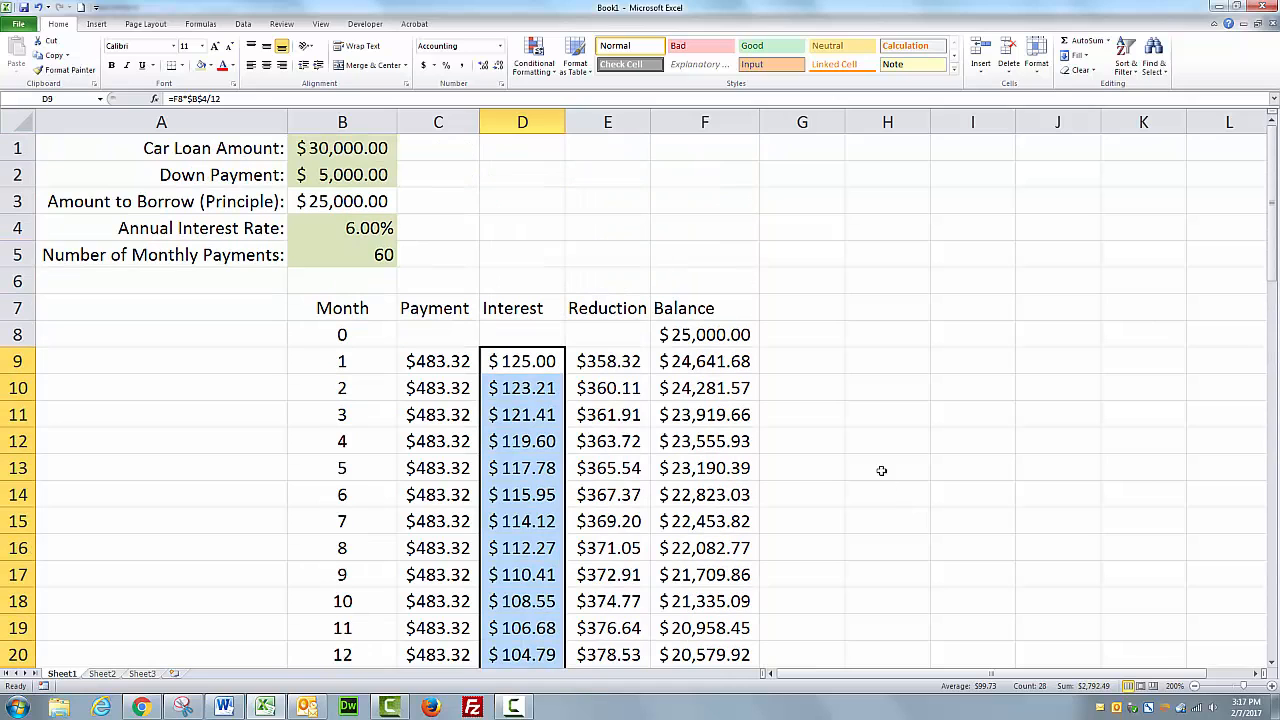
scroll(831, 465, down, 2)
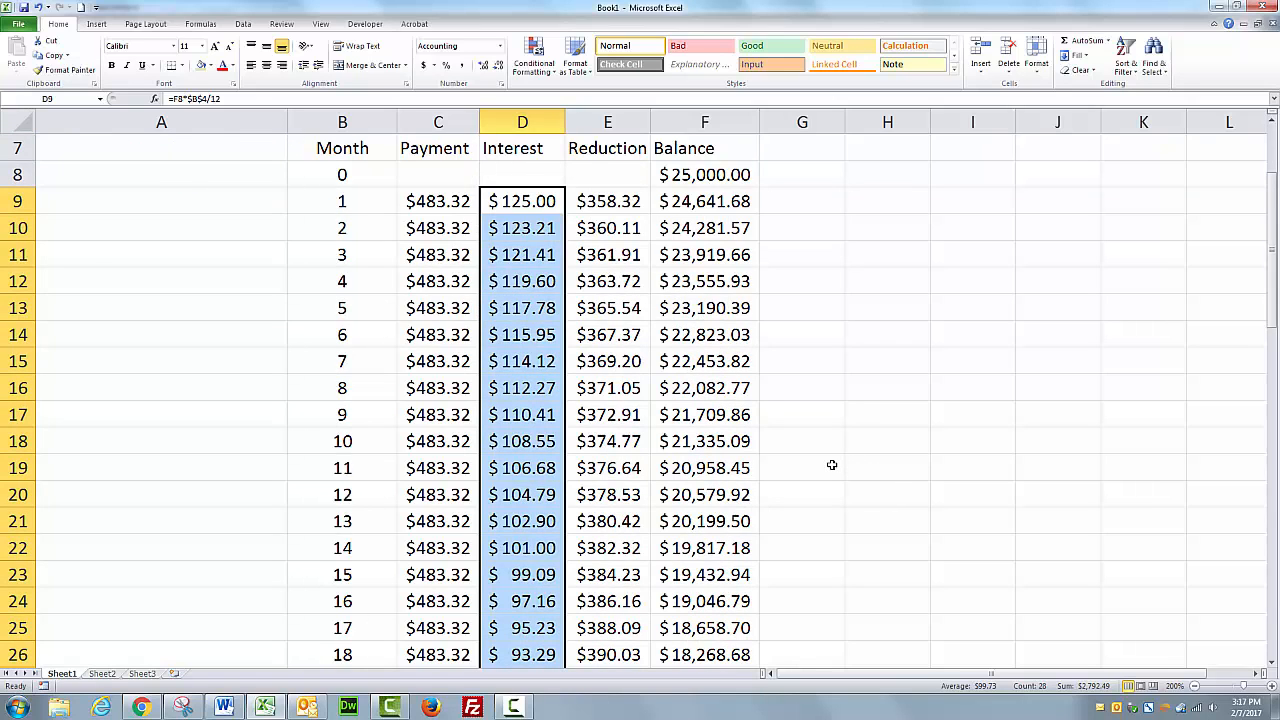
scroll(831, 465, up, 2)
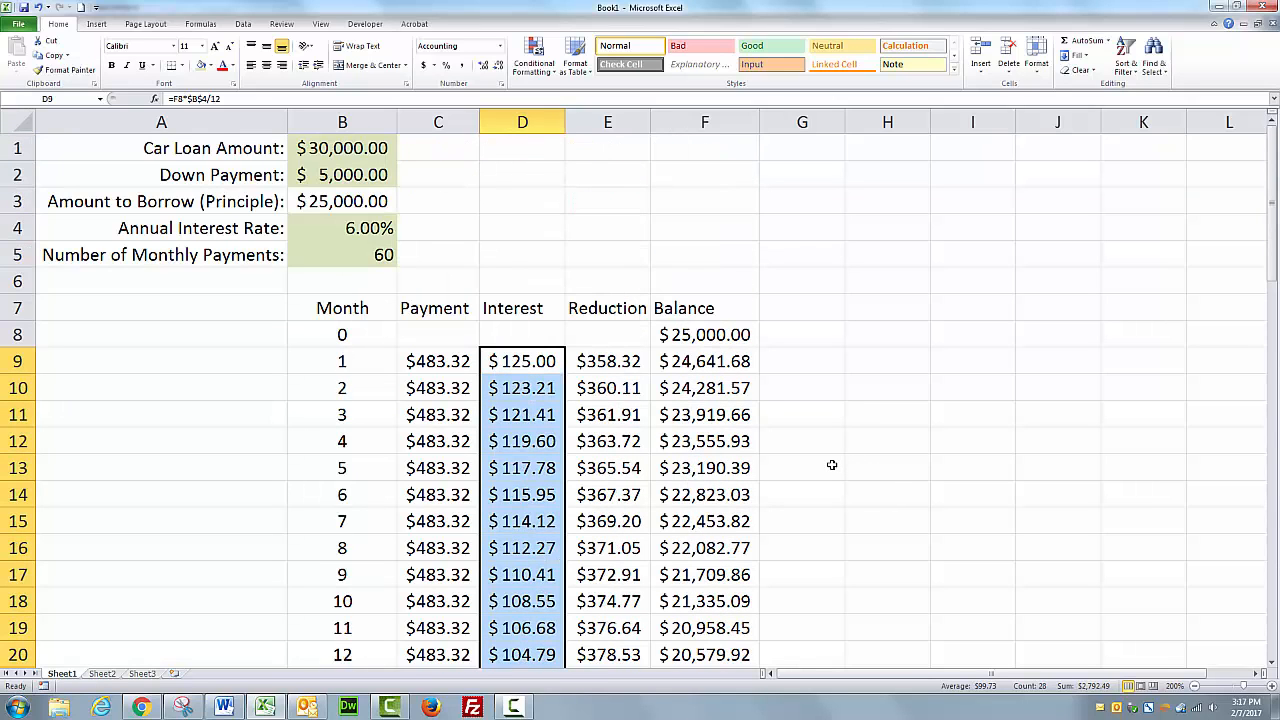
scroll(831, 465, down, 2)
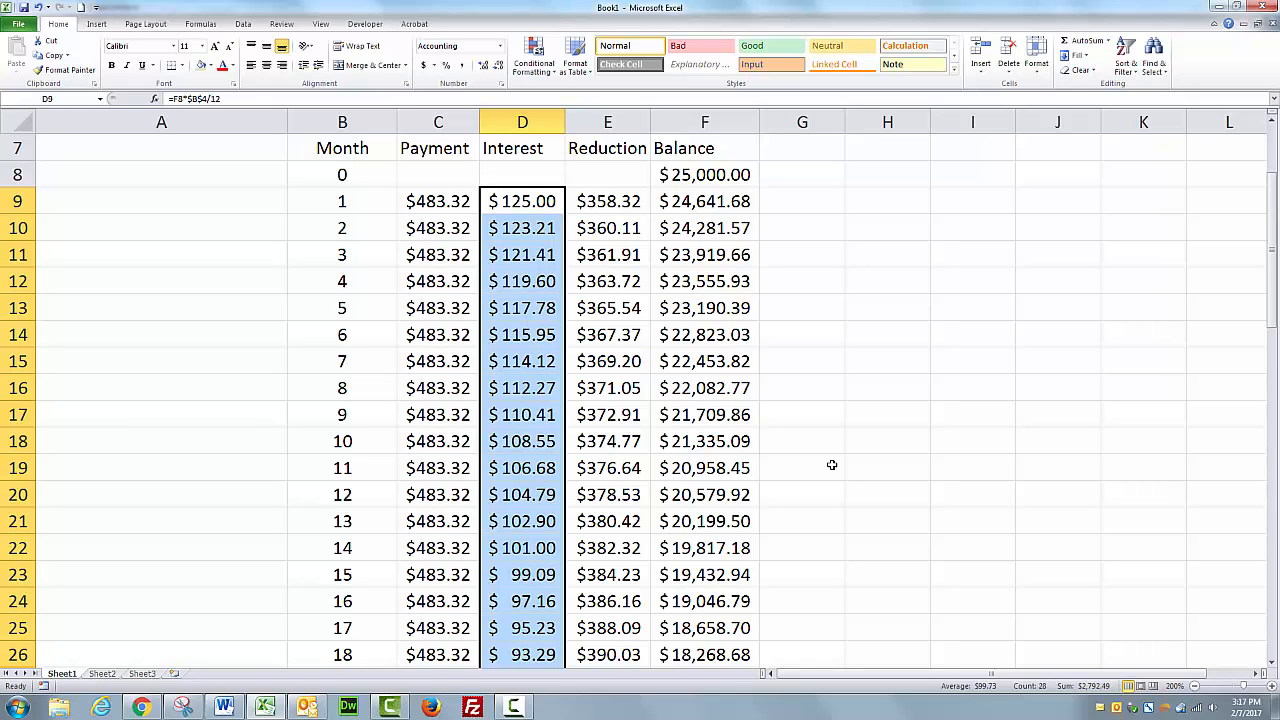
scroll(831, 465, down, 3)
scroll(831, 465, up, 5)
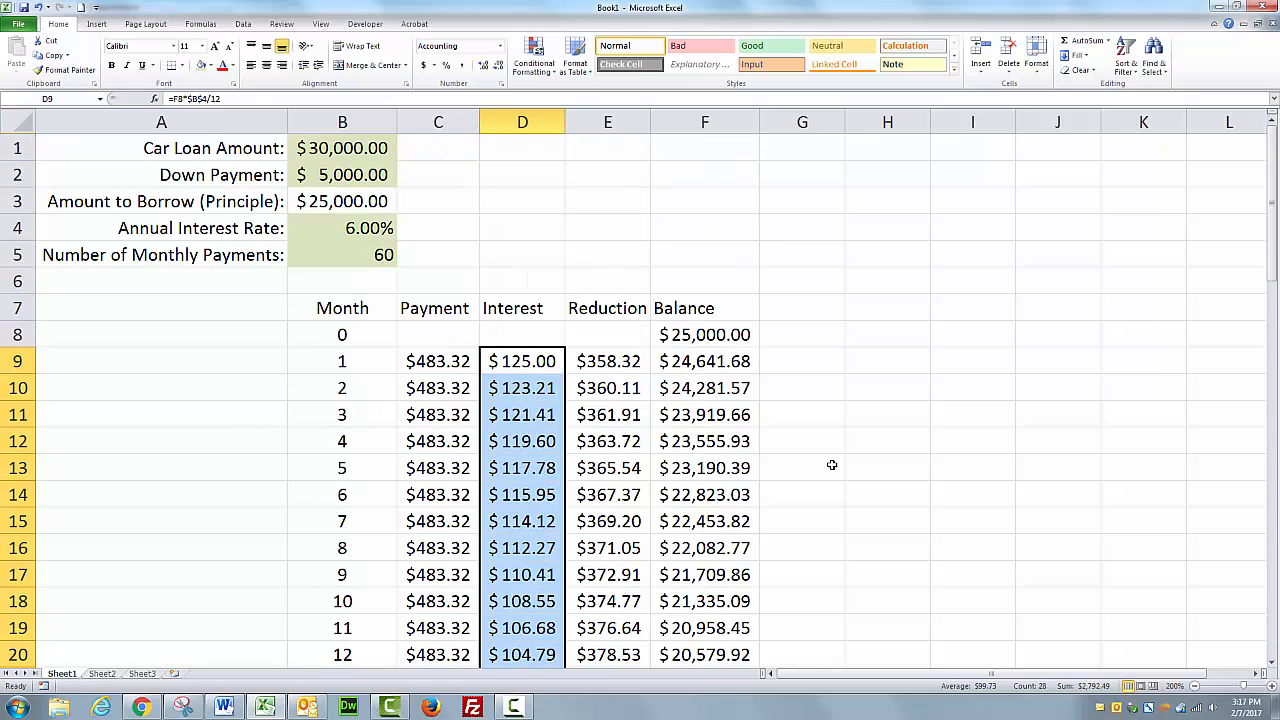
scroll(788, 450, down, 1)
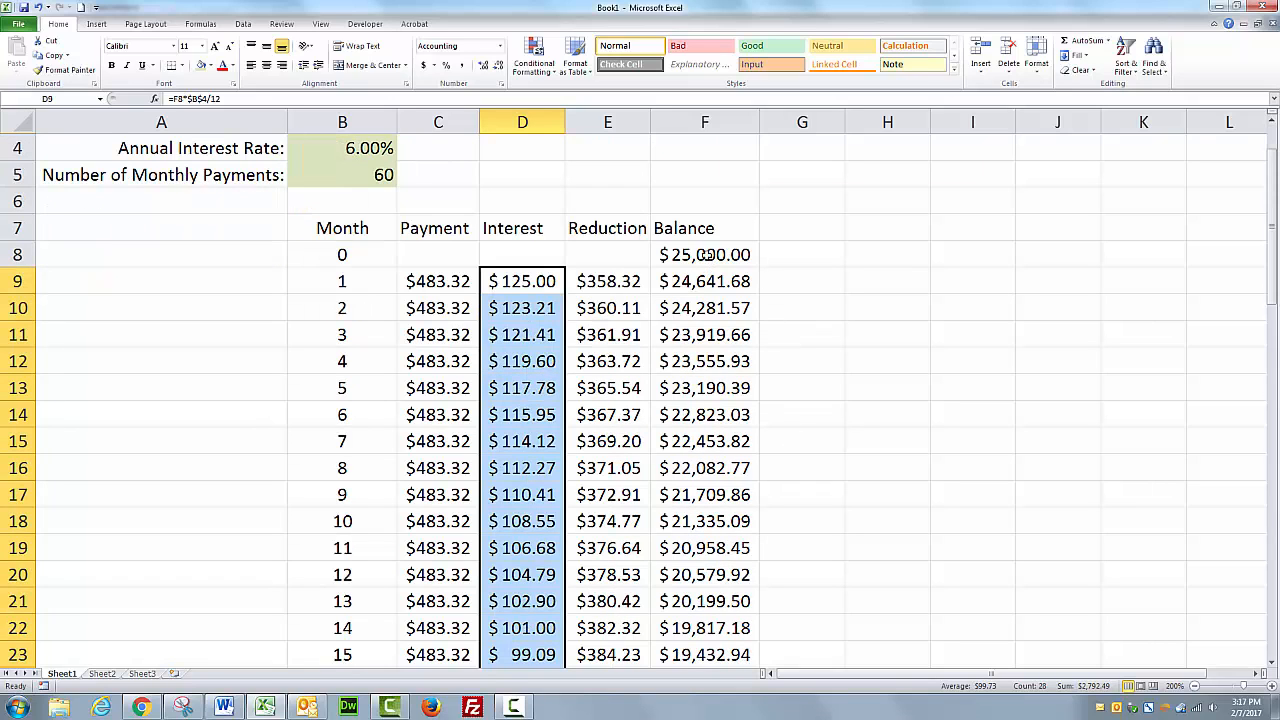
drag(706, 256, 716, 472)
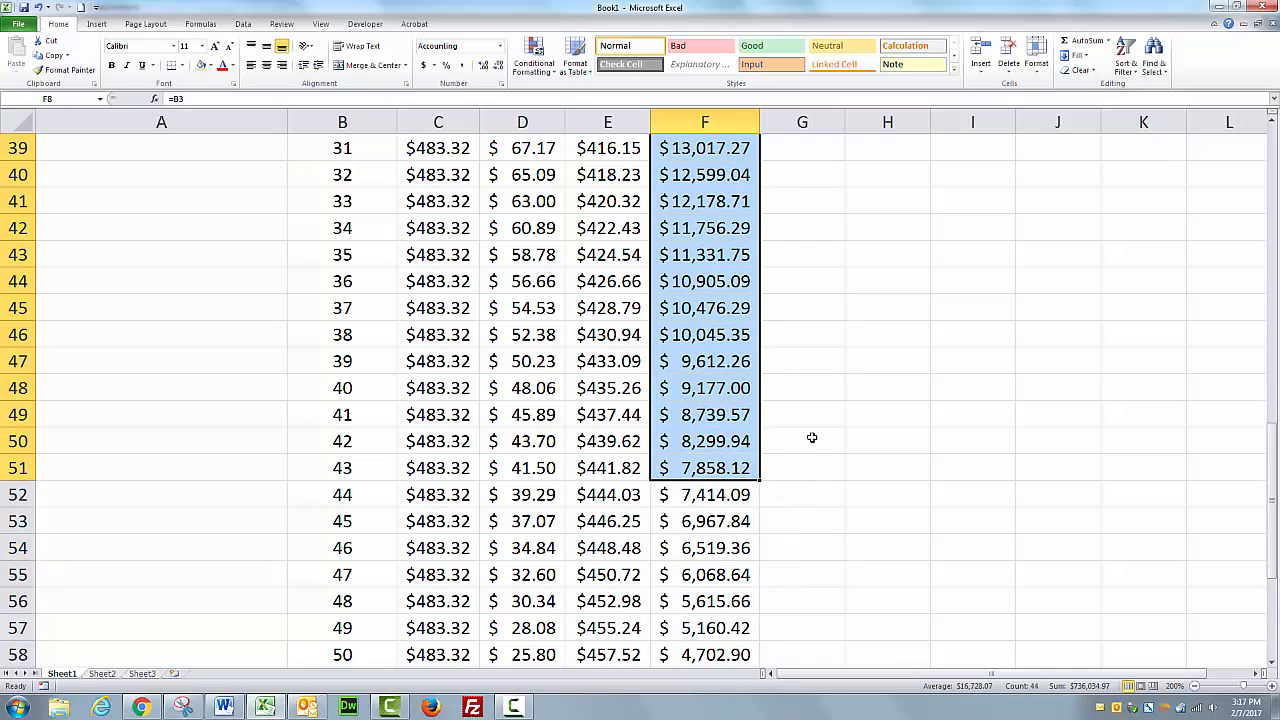
scroll(803, 454, up, 7)
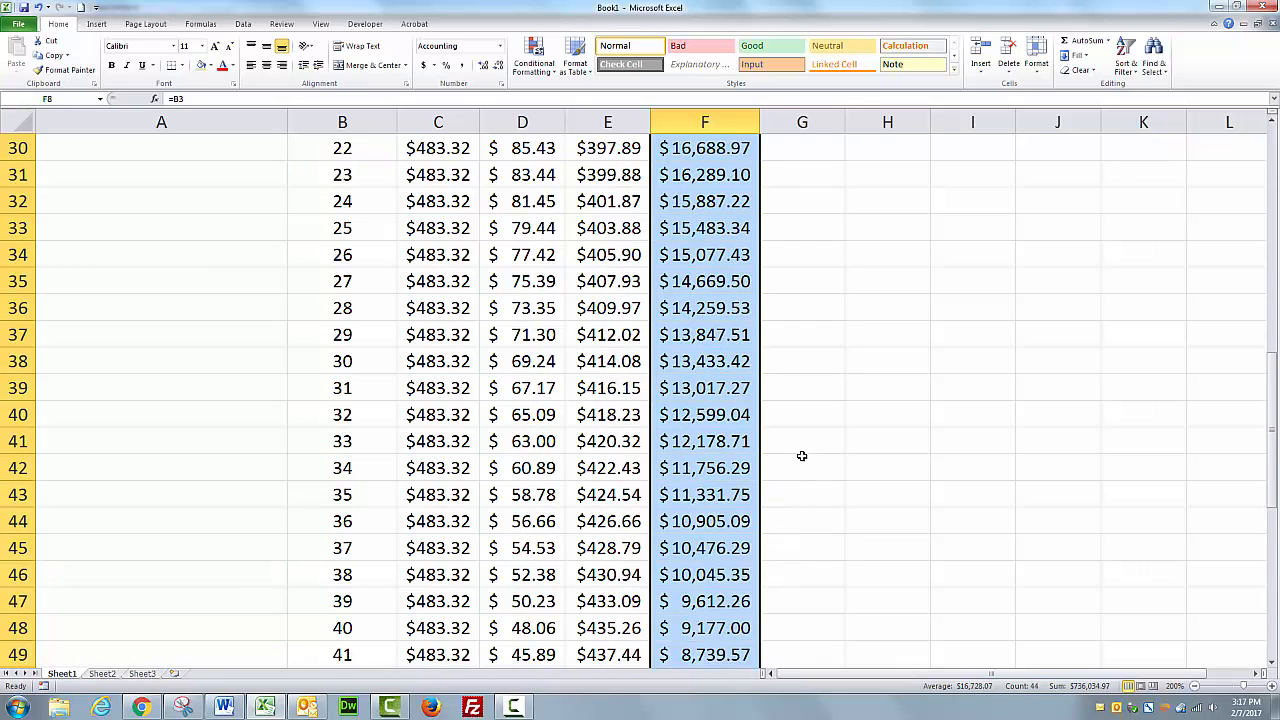
scroll(802, 456, up, 6)
click(706, 434)
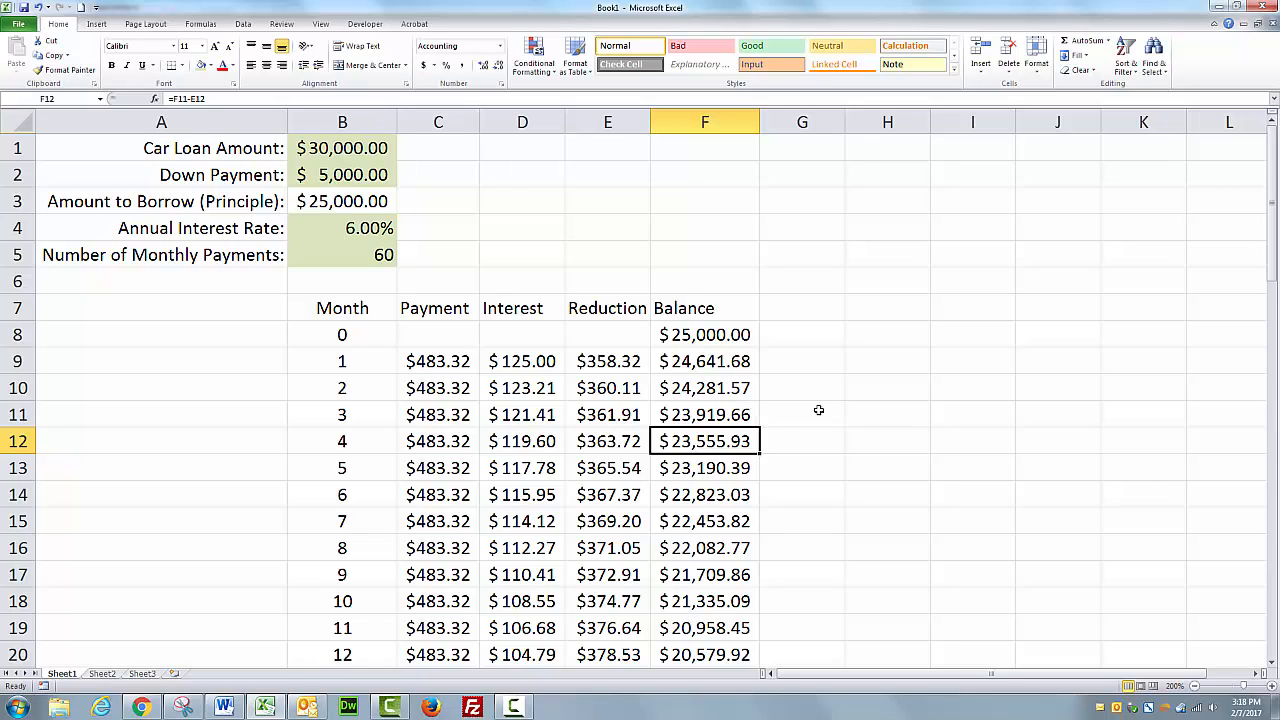
scroll(818, 410, down, 1)
scroll(818, 410, up, 1)
Change the car loan amount in B1 to 20000 and the down payment in B2 to 2000.
click(355, 148)
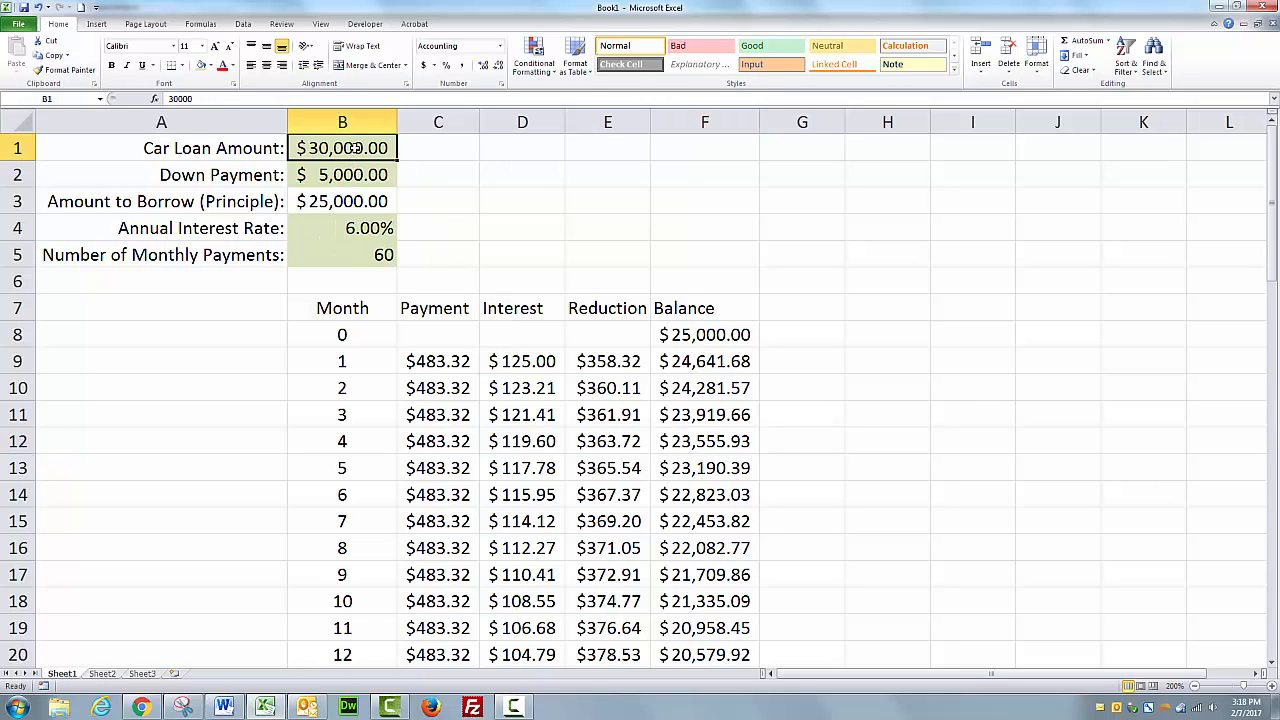
text(20000)
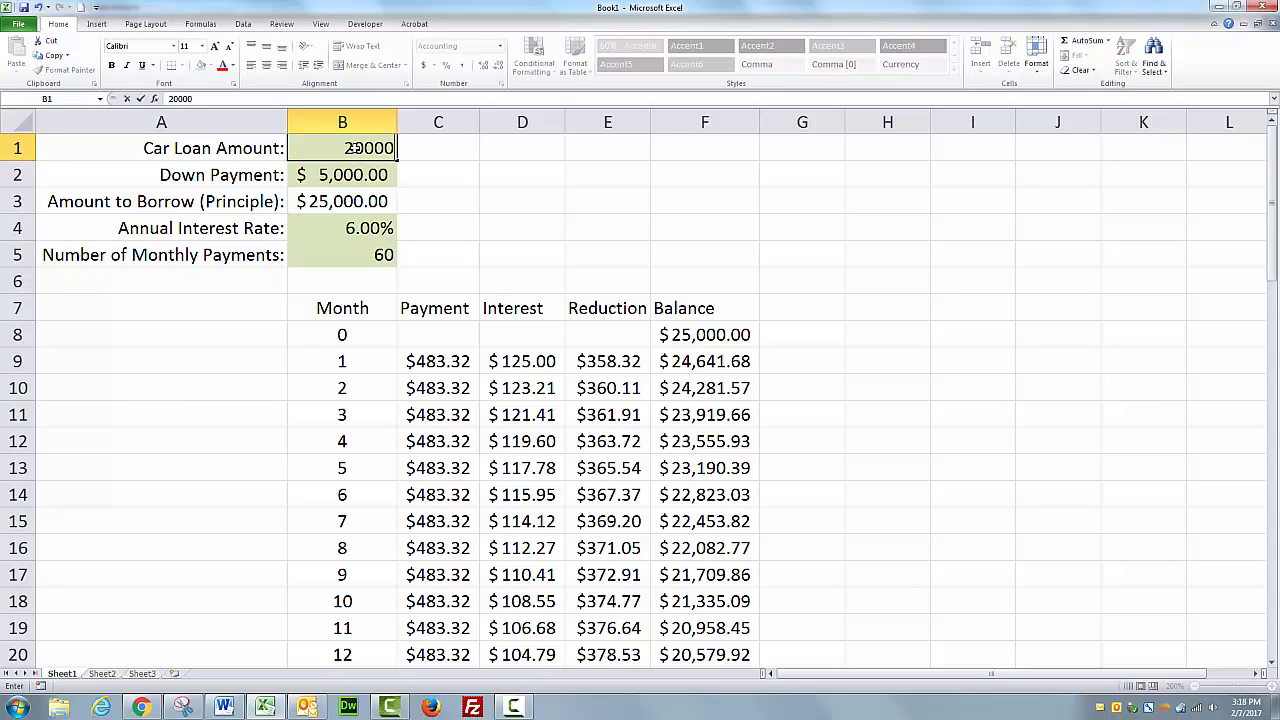
click(444, 178)
click(358, 174)
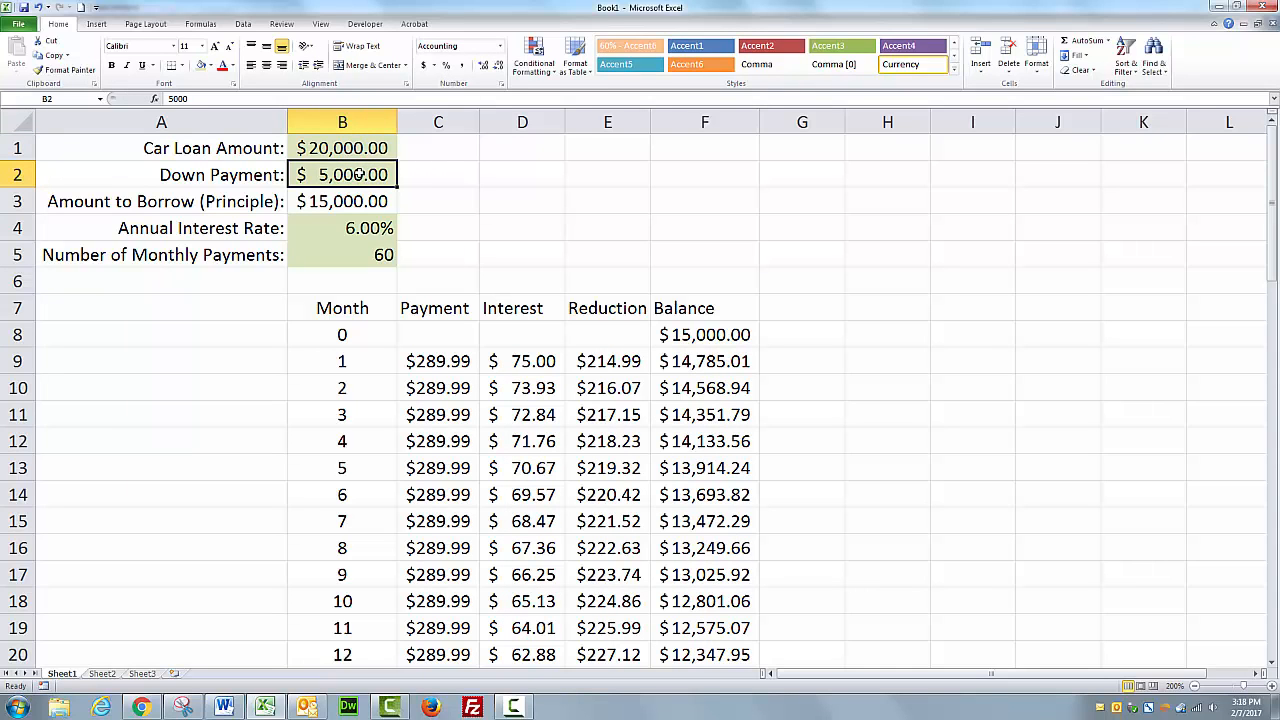
text(2000)
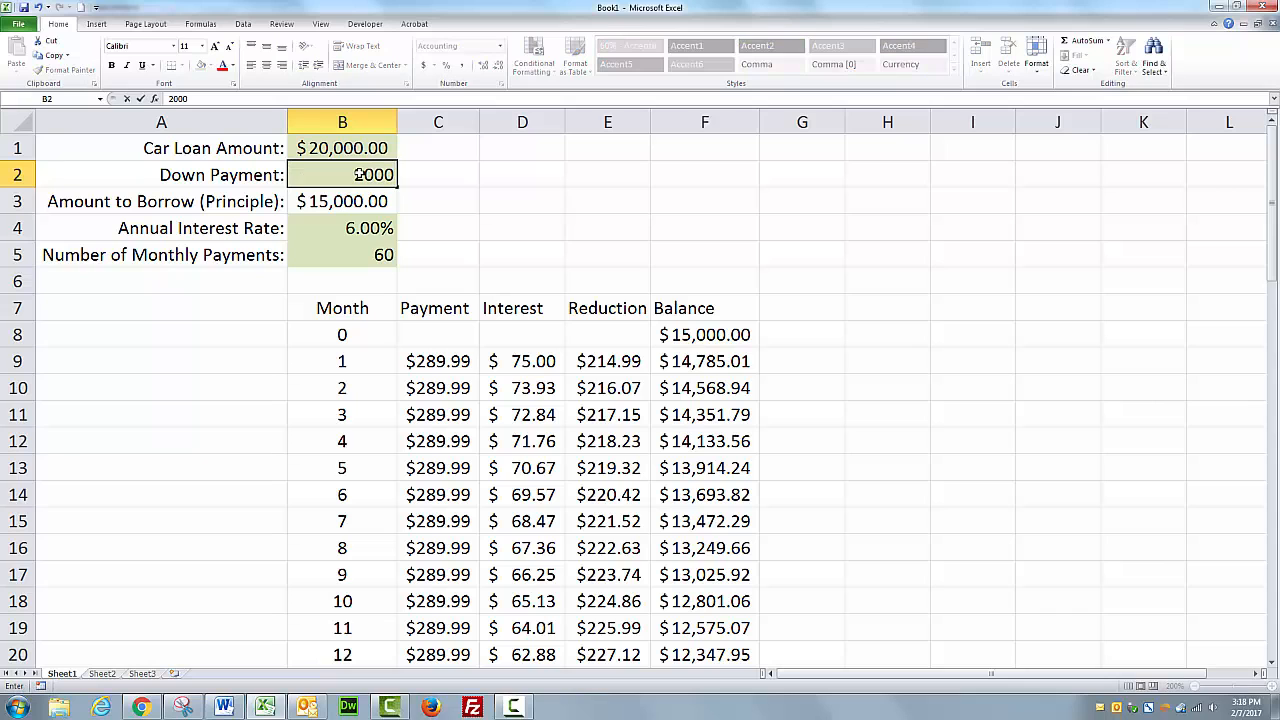
click(468, 252)
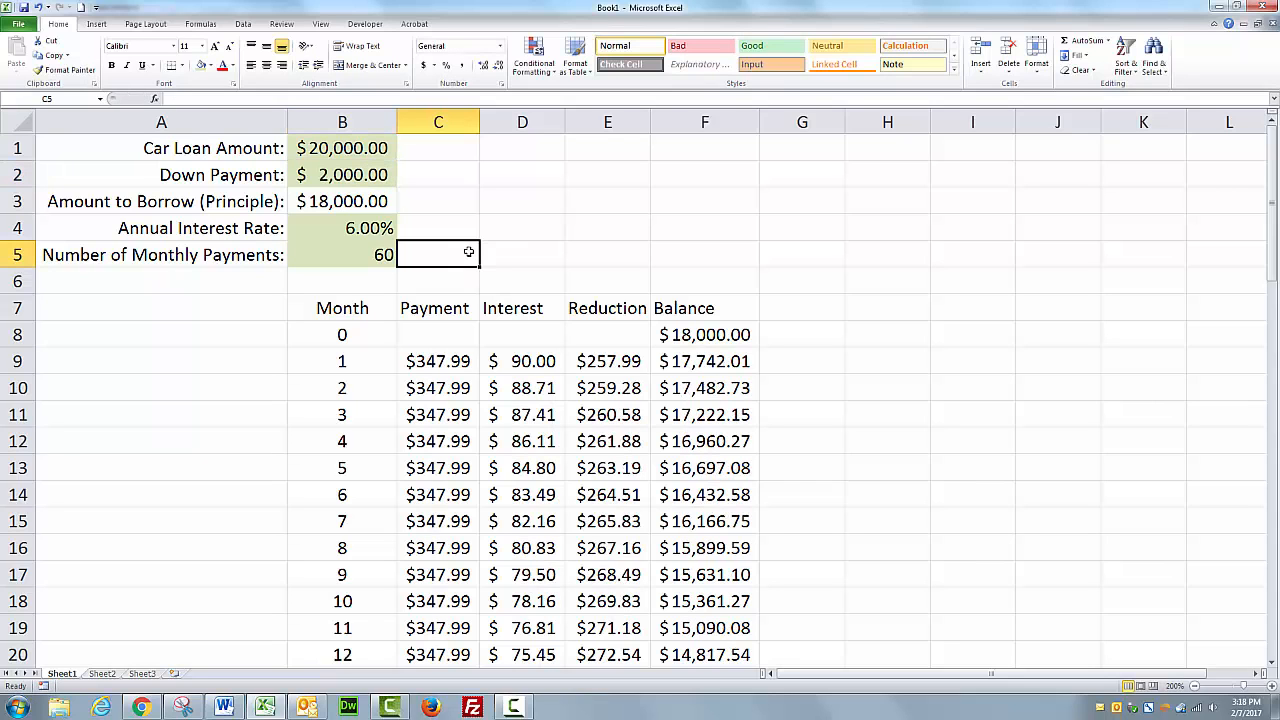
Change the number of monthly payments in B5 to 48.
click(362, 258)
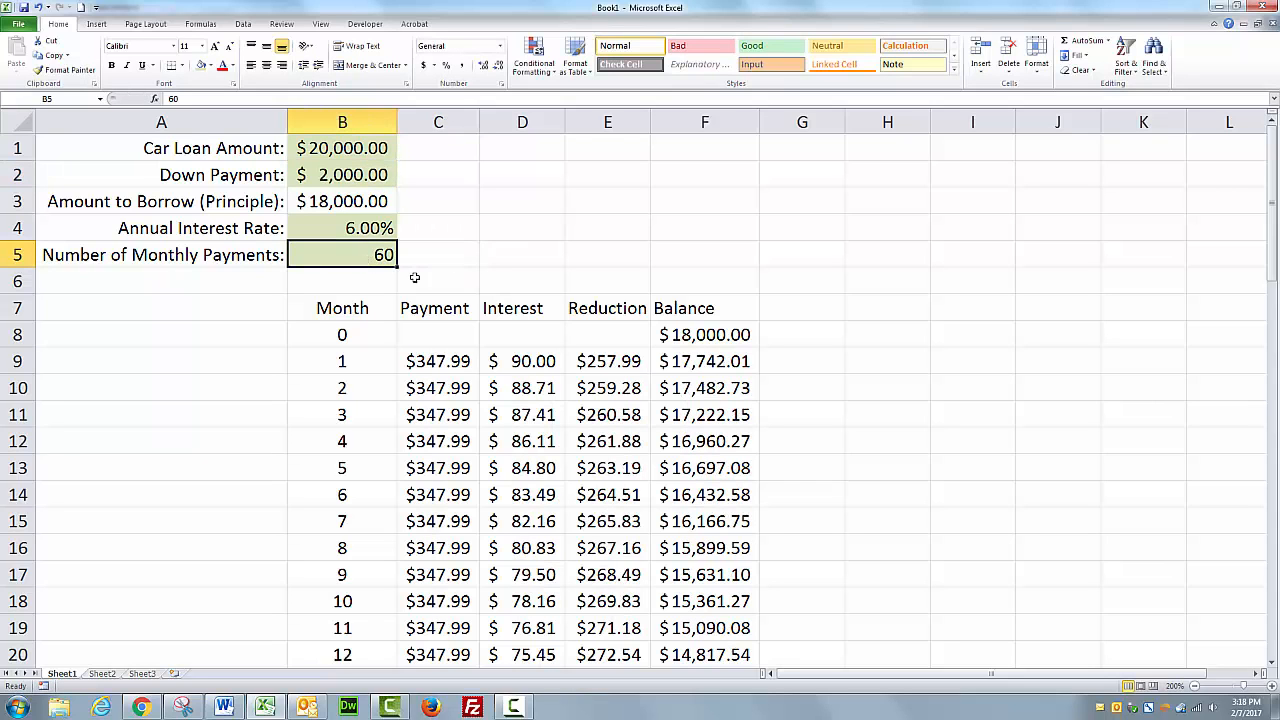
text(48)
click(467, 291)
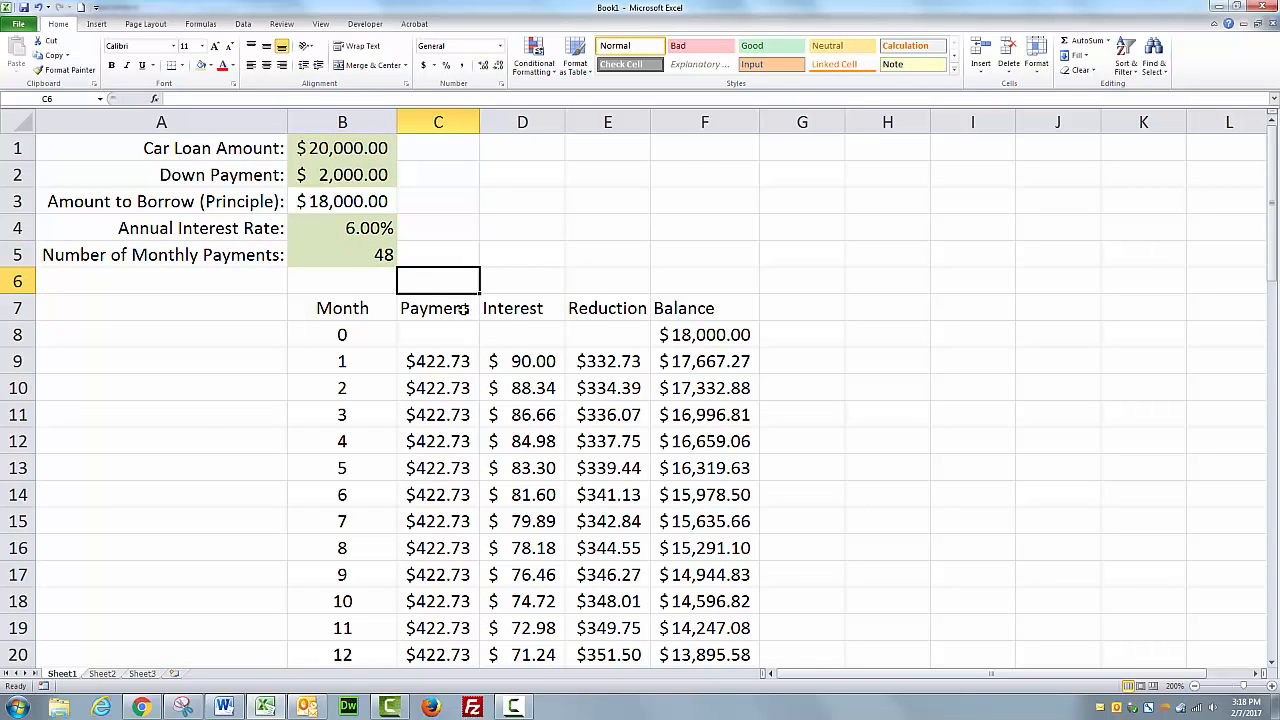
Clear the payment, interest, reduction and balance cells for months 49 onward, below the month 48 row.
scroll(511, 346, down, 9)
scroll(511, 346, down, 5)
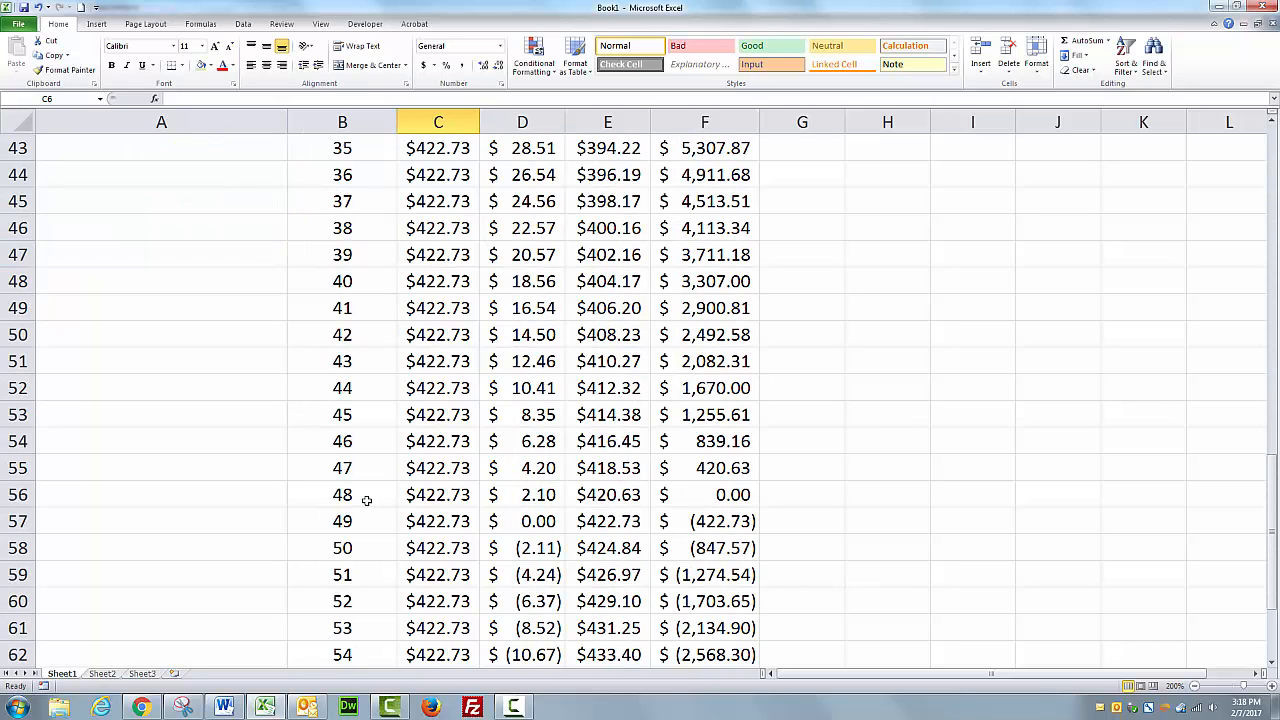
drag(368, 500, 706, 492)
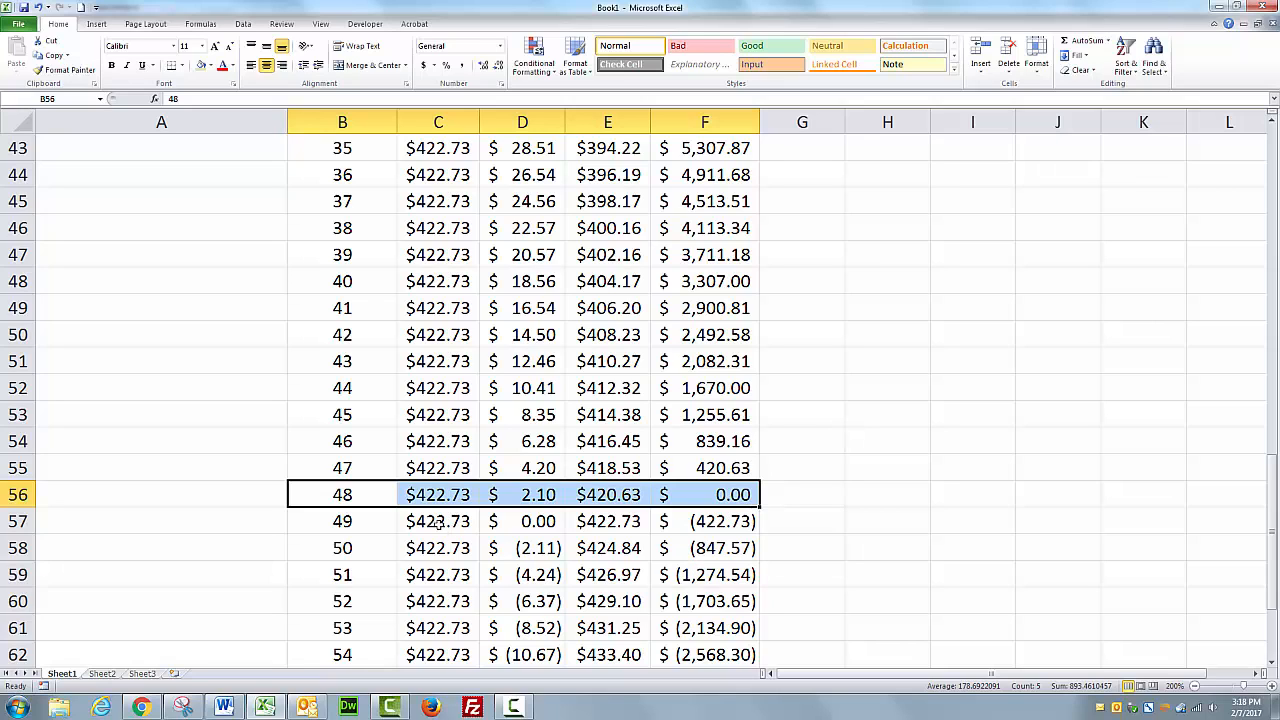
drag(437, 523, 545, 521)
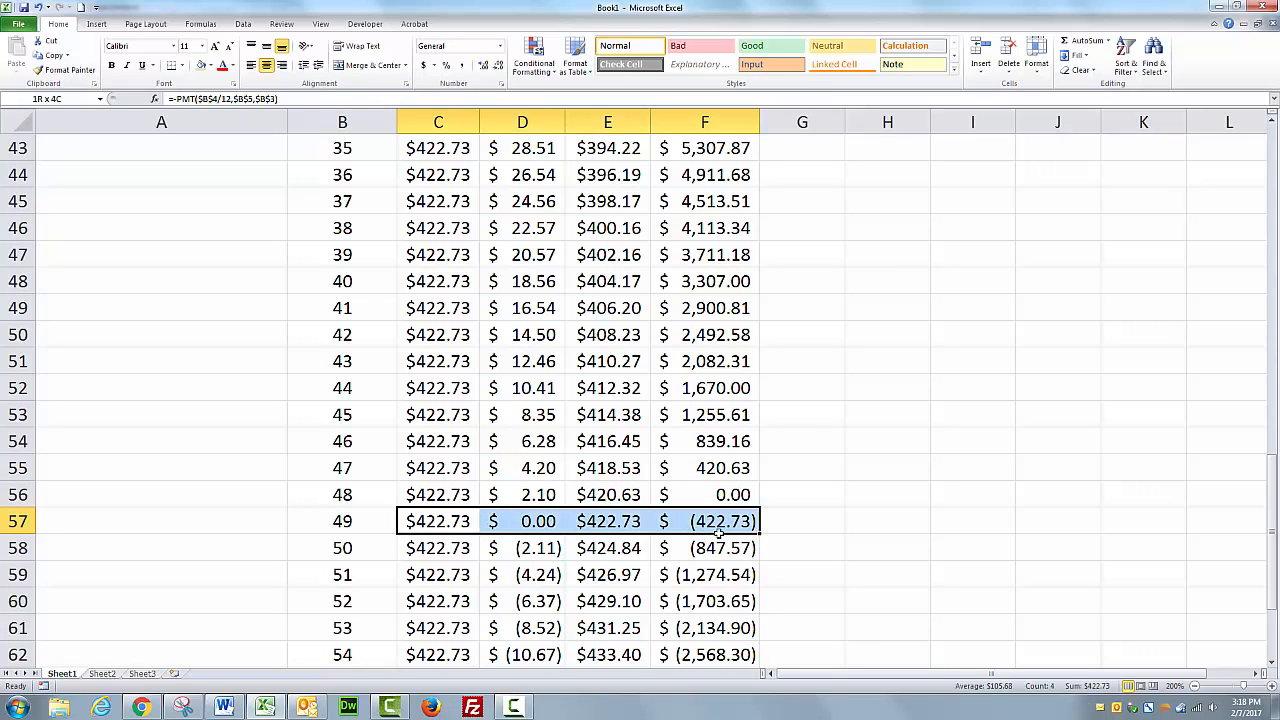
drag(718, 533, 718, 533)
drag(432, 521, 730, 561)
key(Delete)
scroll(903, 517, up, 3)
click(846, 514)
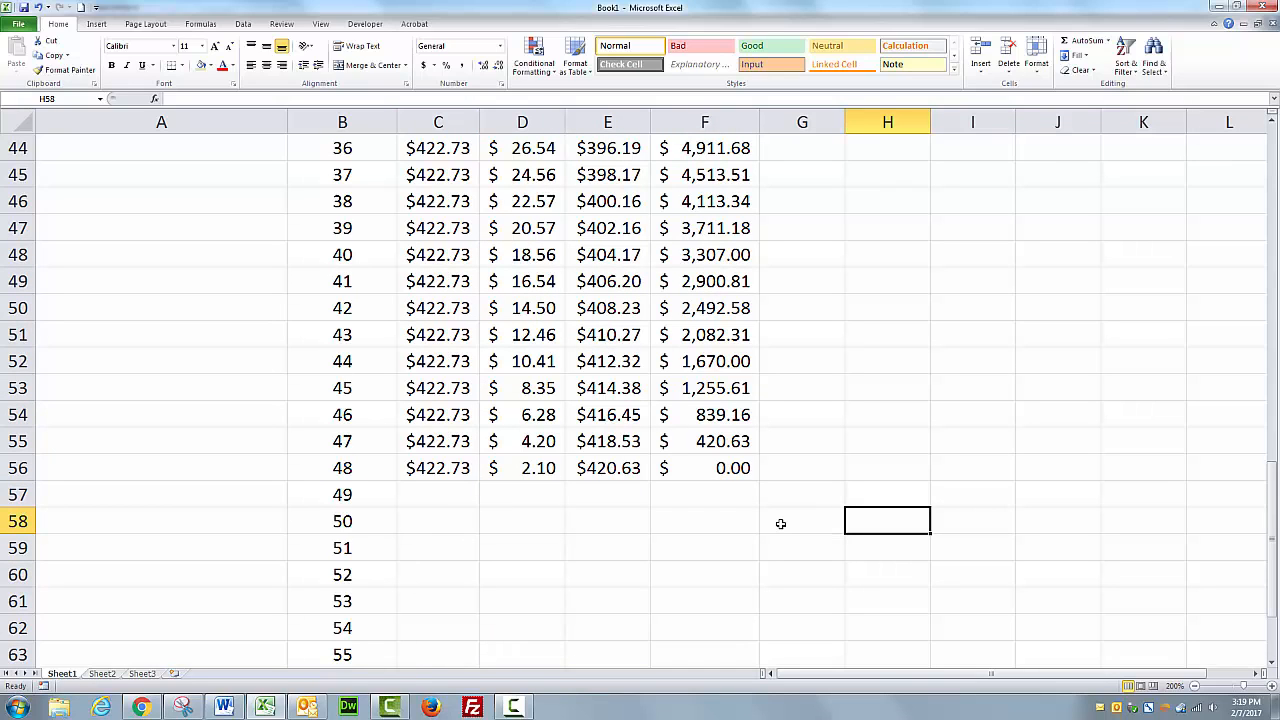
Scroll through the schedule to review the payment, interest, reduction and balance values for the 48 months.
scroll(759, 523, up, 10)
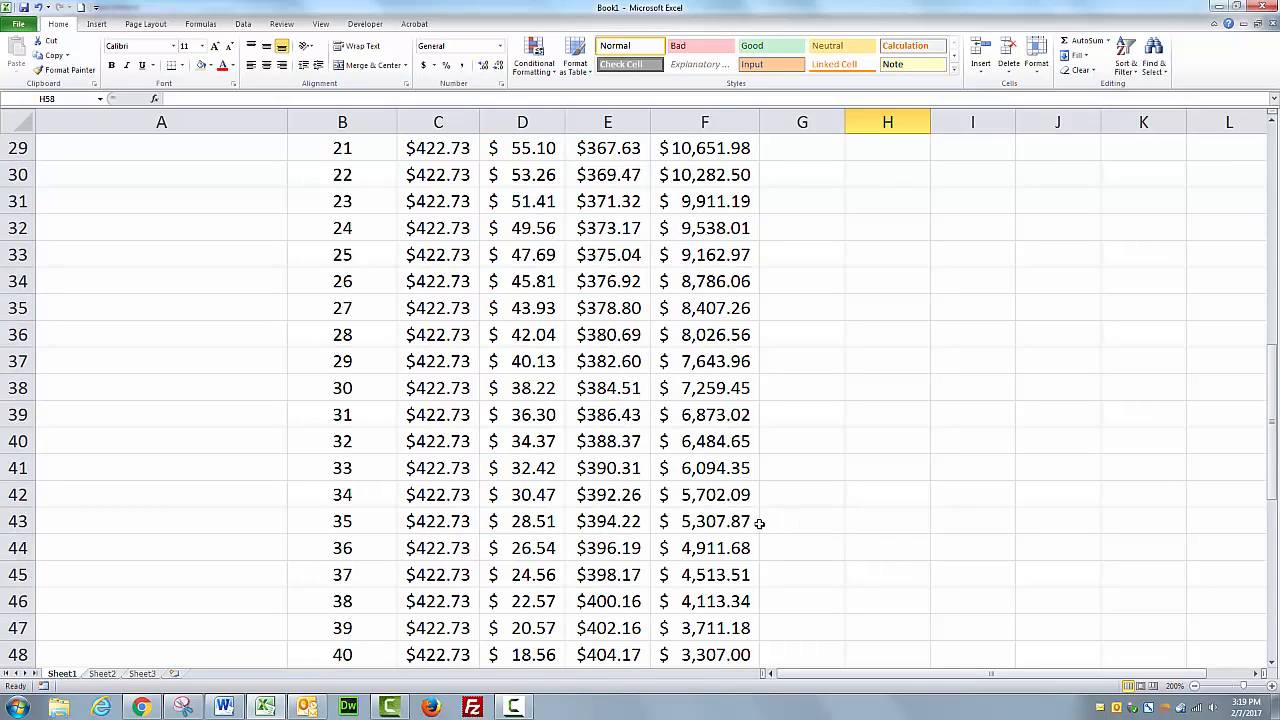
scroll(759, 523, up, 4)
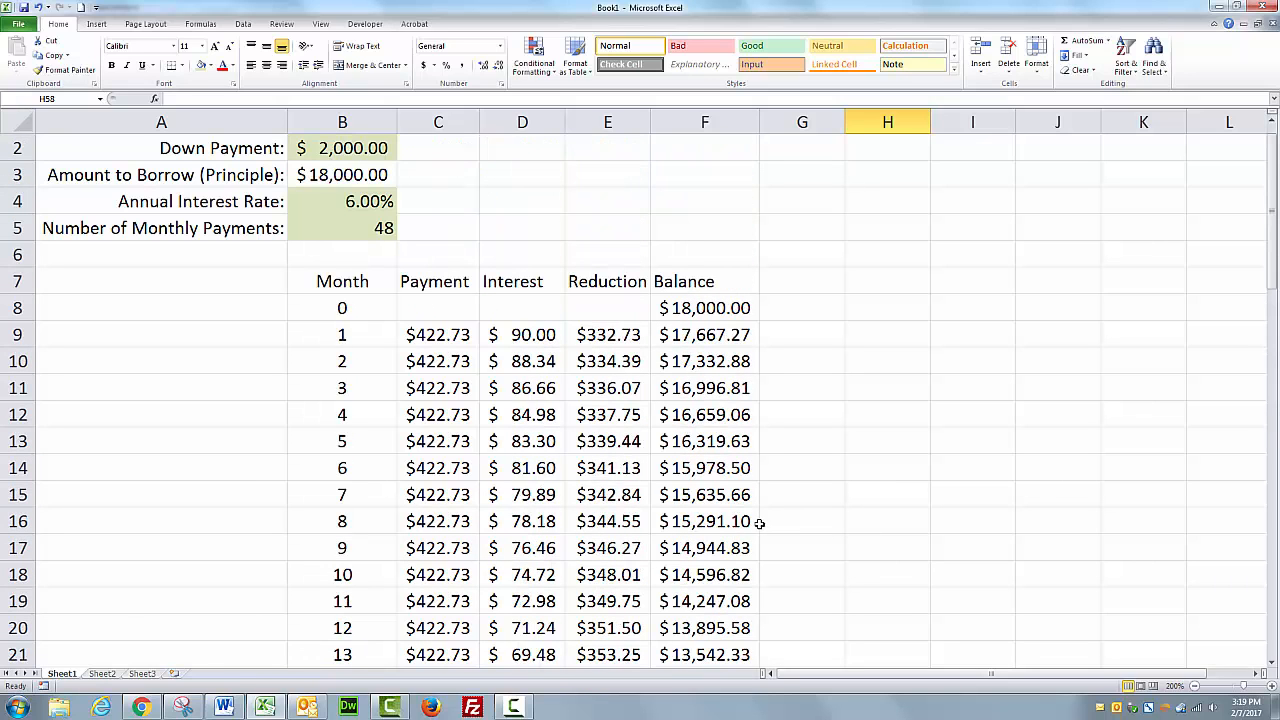
scroll(759, 523, down, 2)
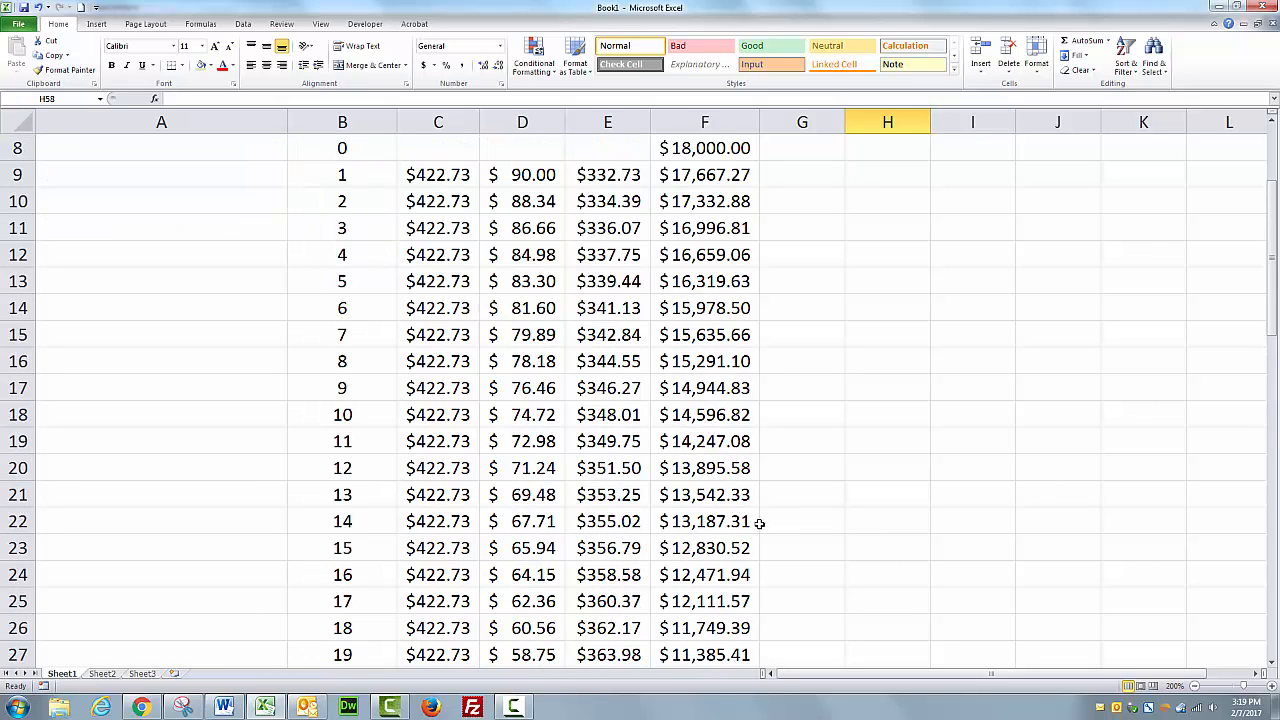
scroll(759, 523, down, 12)
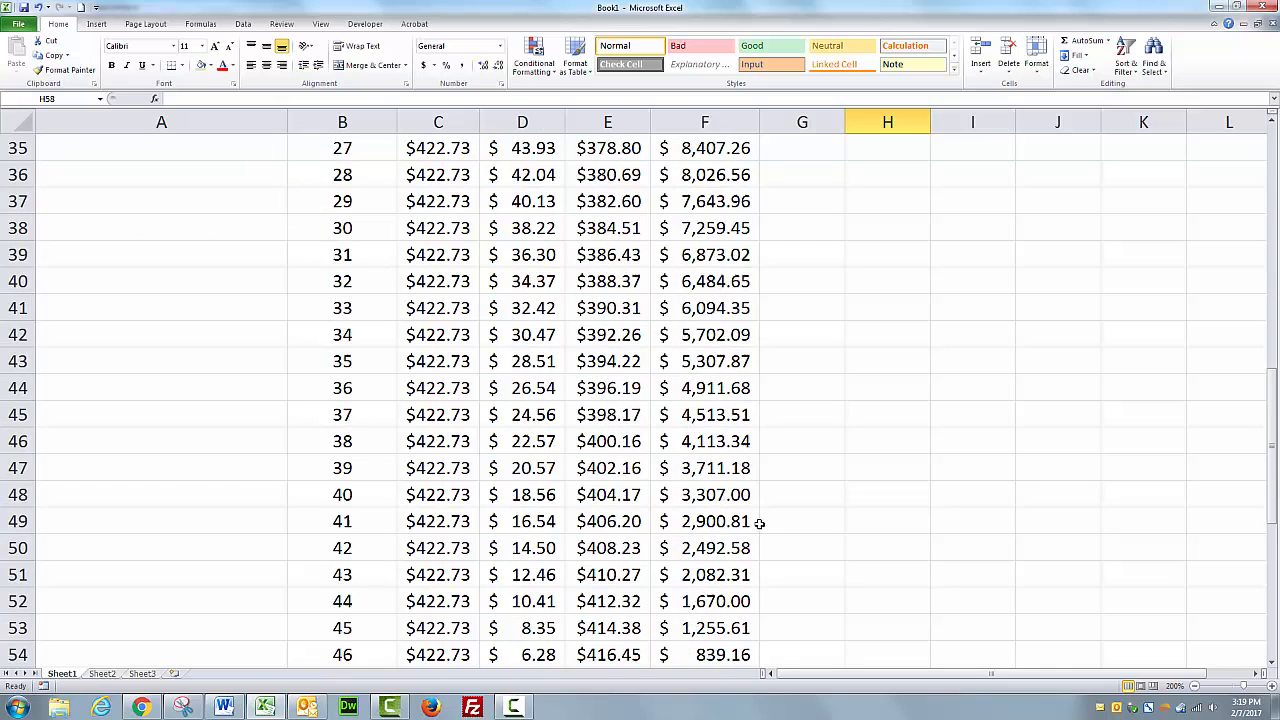